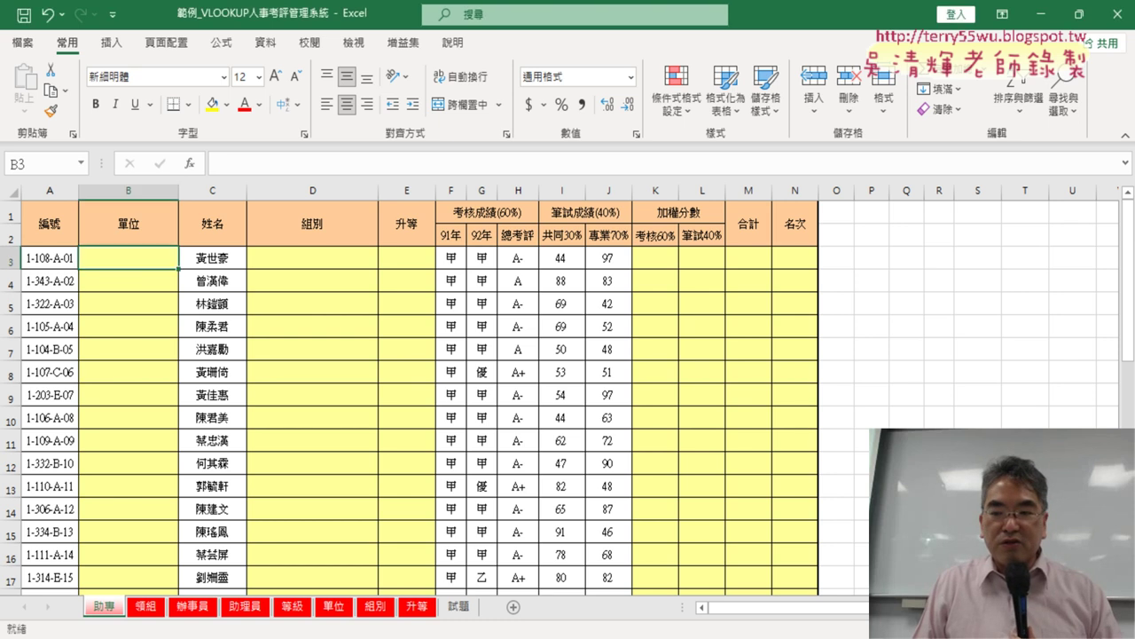
- Start a function in B3, try CLEAN by mistake, then cancel it
scroll(219, 483, "up", 1)
scroll(219, 482, "up", 1)
scroll(219, 482, "up", 1)
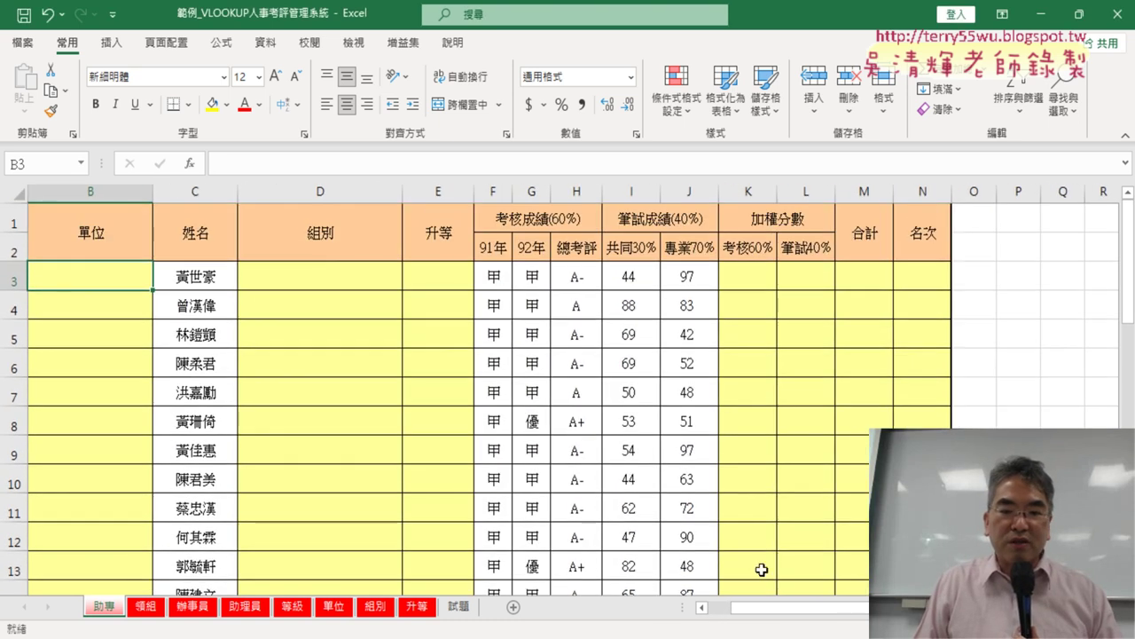
left_click_drag(763, 608, 741, 608)
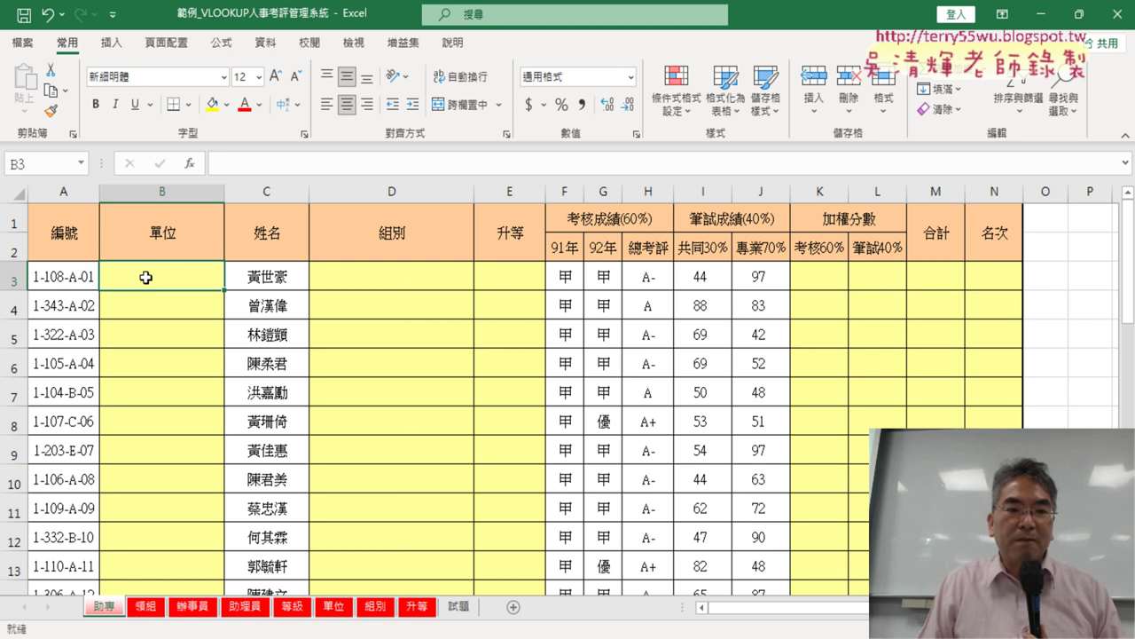
left_click(189, 163)
left_click(601, 222)
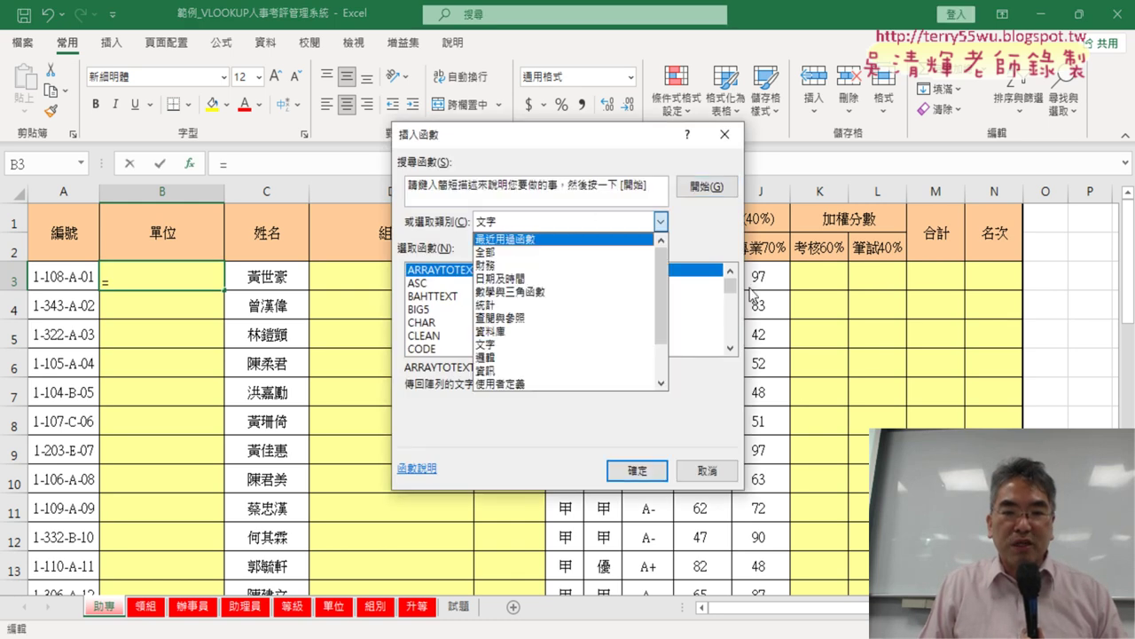
scroll(737, 323, "down", 2)
scroll(734, 306, "down", 1)
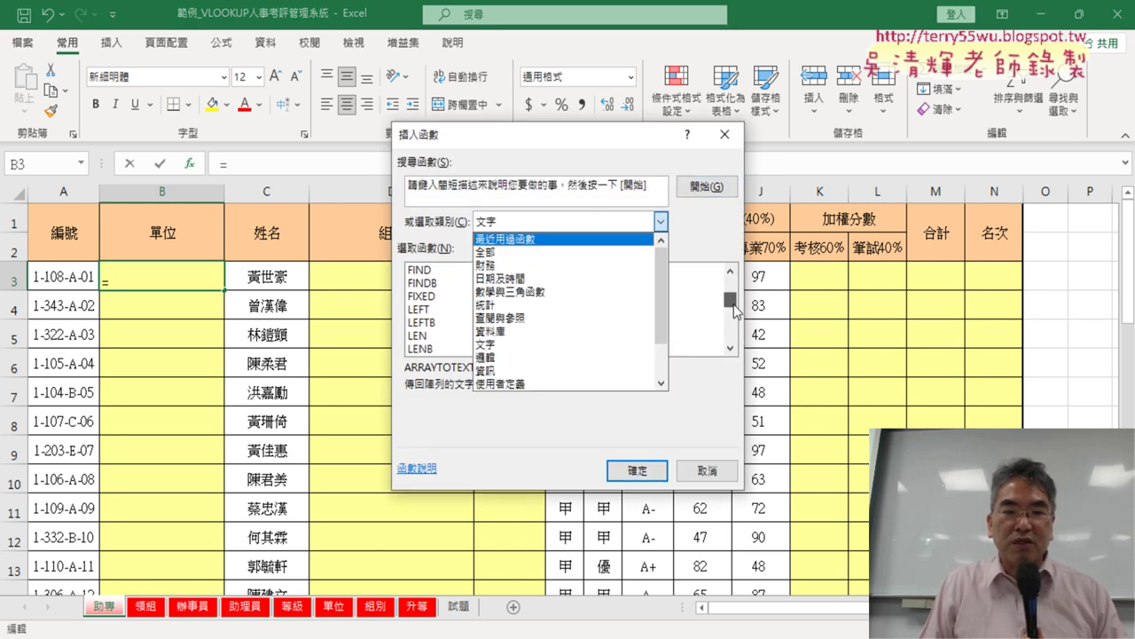
scroll(734, 306, "down", 1)
left_click(423, 336)
double_click(422, 342)
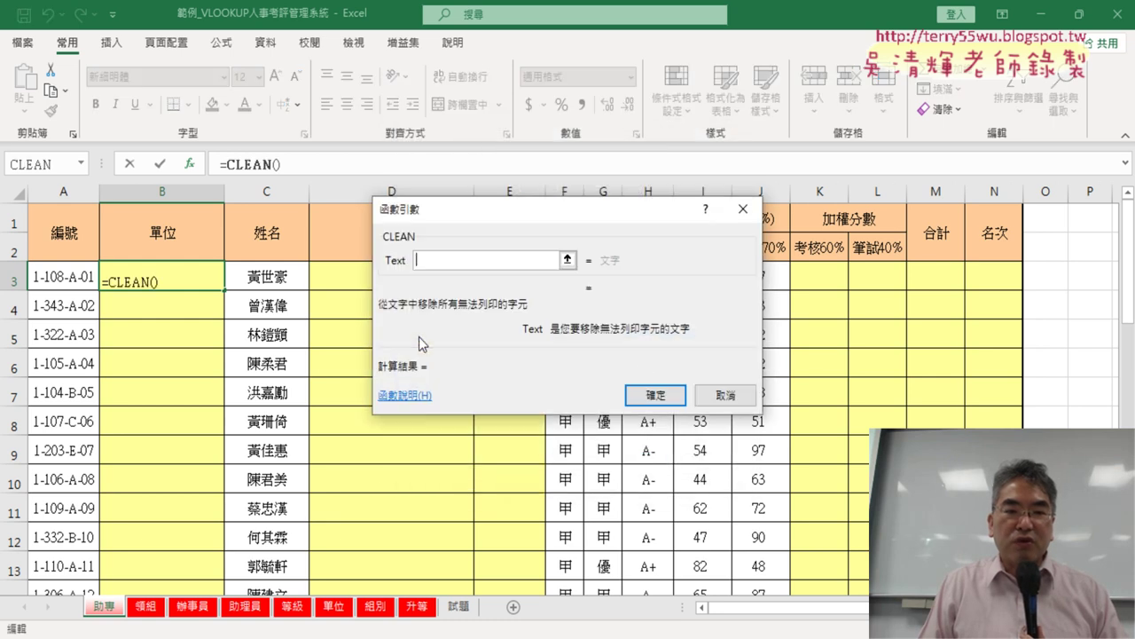
left_click(723, 394)
- Enter =MID(A3,3,3) in B3 to extract unit code 108 from the ID
left_click(189, 164)
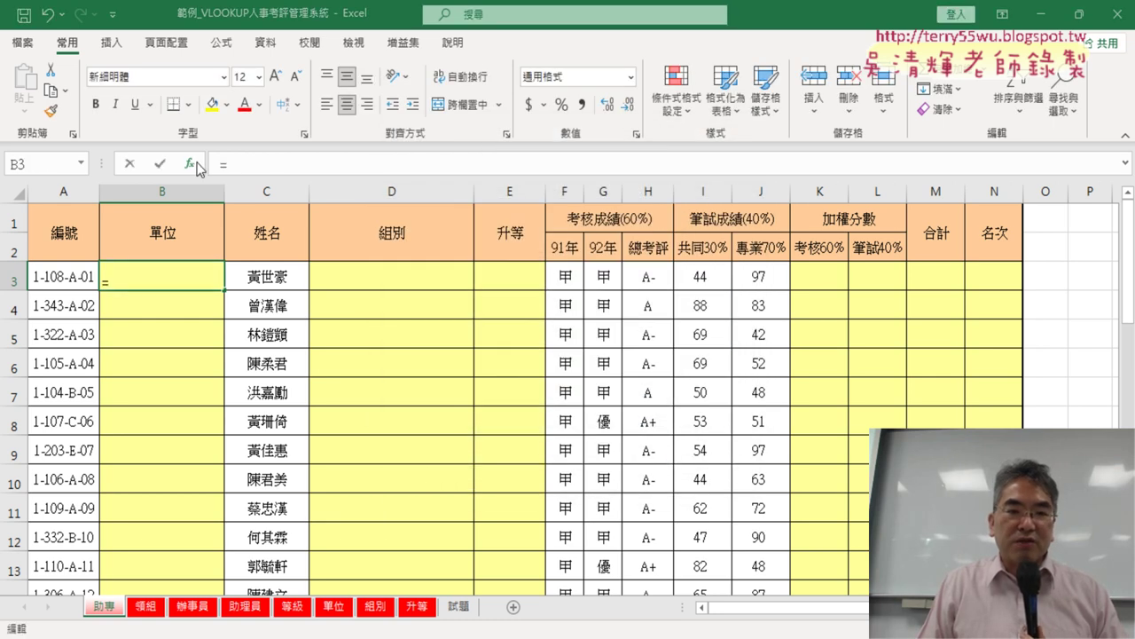
left_click_drag(733, 348, 733, 349)
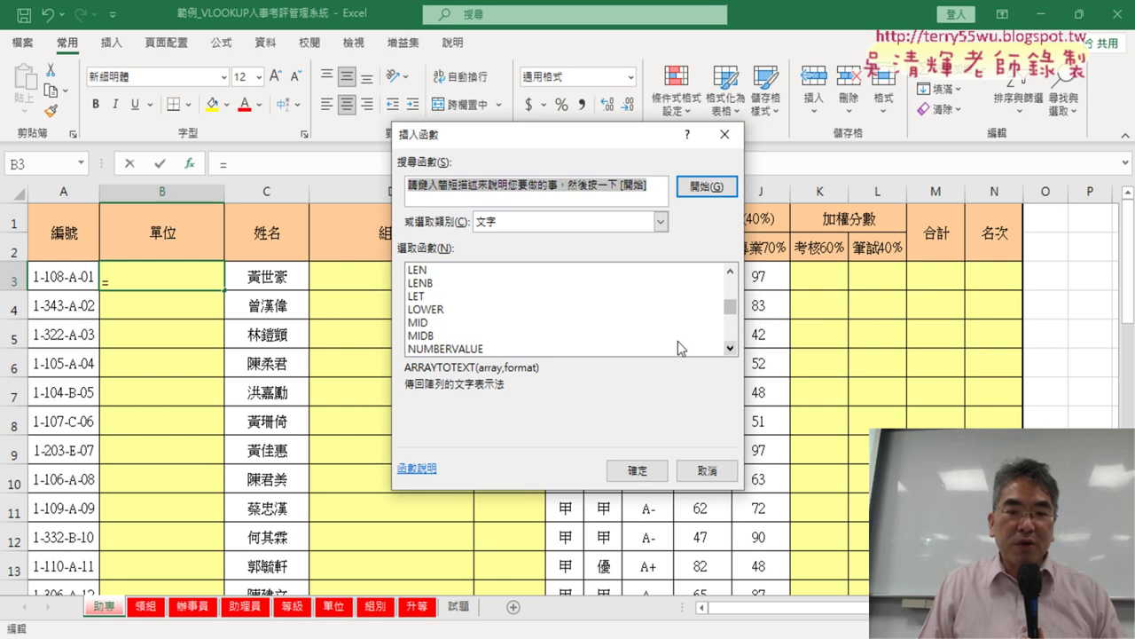
left_click(438, 324)
double_click(438, 324)
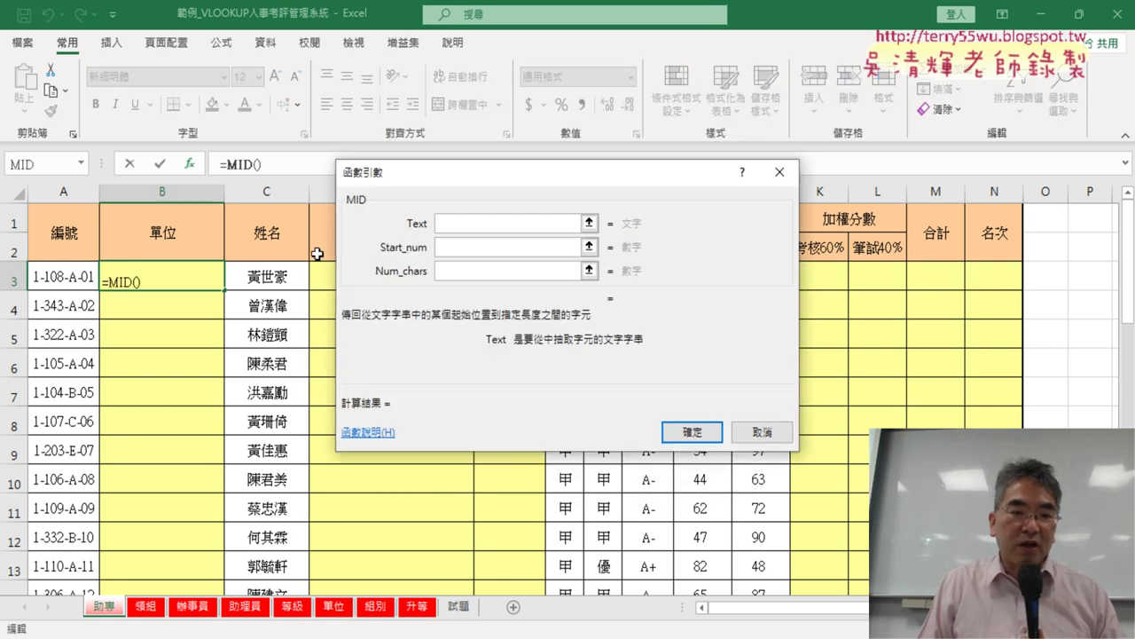
left_click(78, 282)
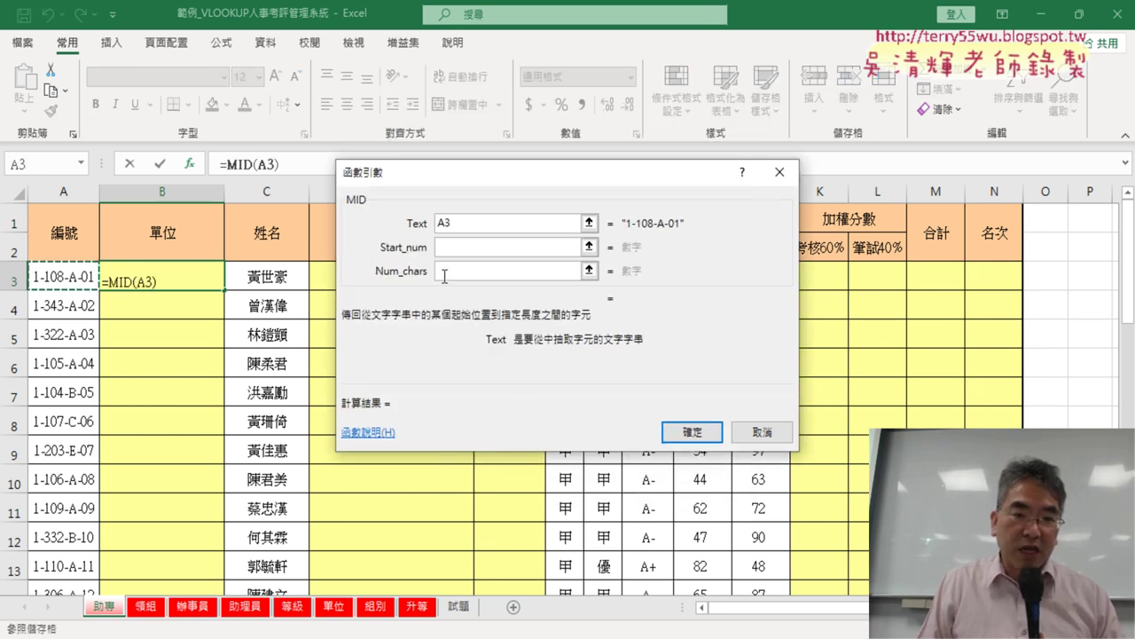
left_click(484, 248)
type("3")
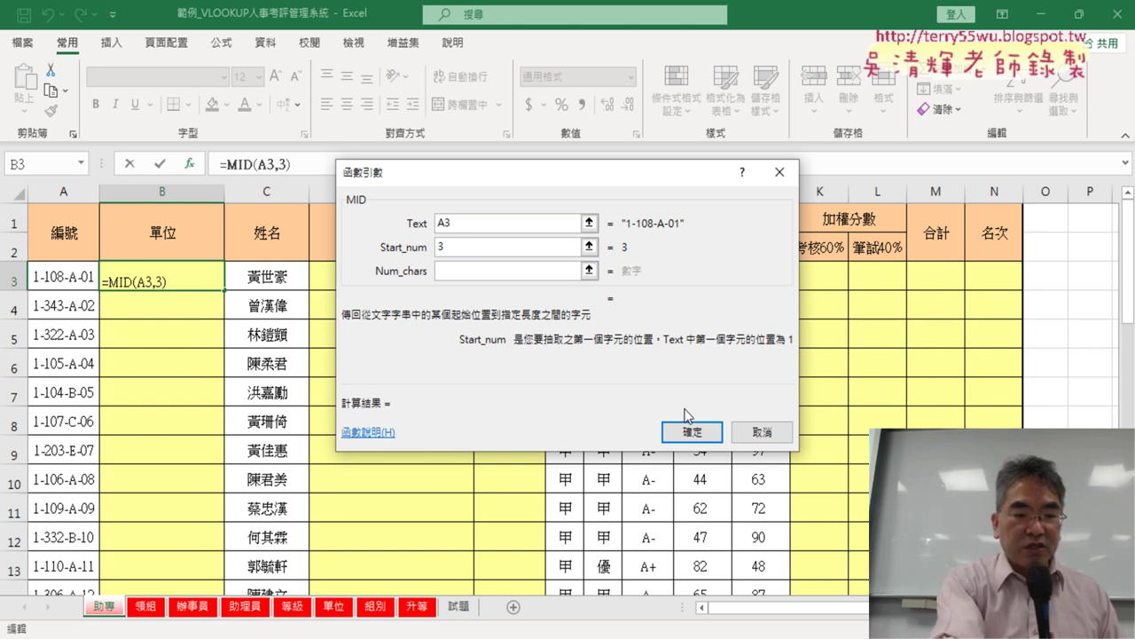
key("Tab")
type("3")
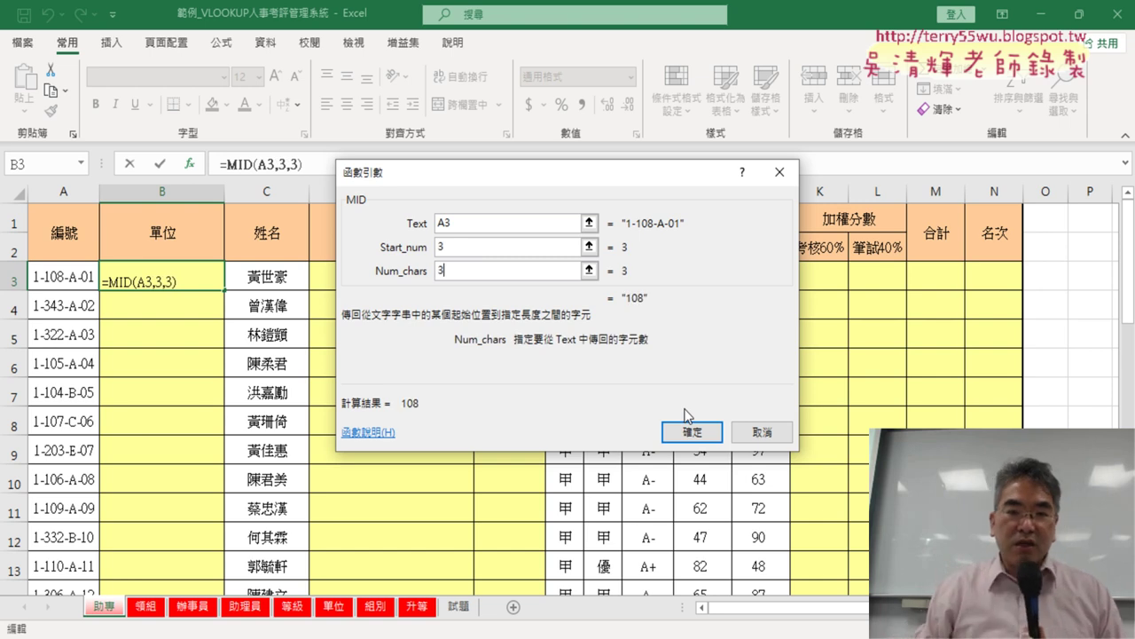
left_click(710, 435)
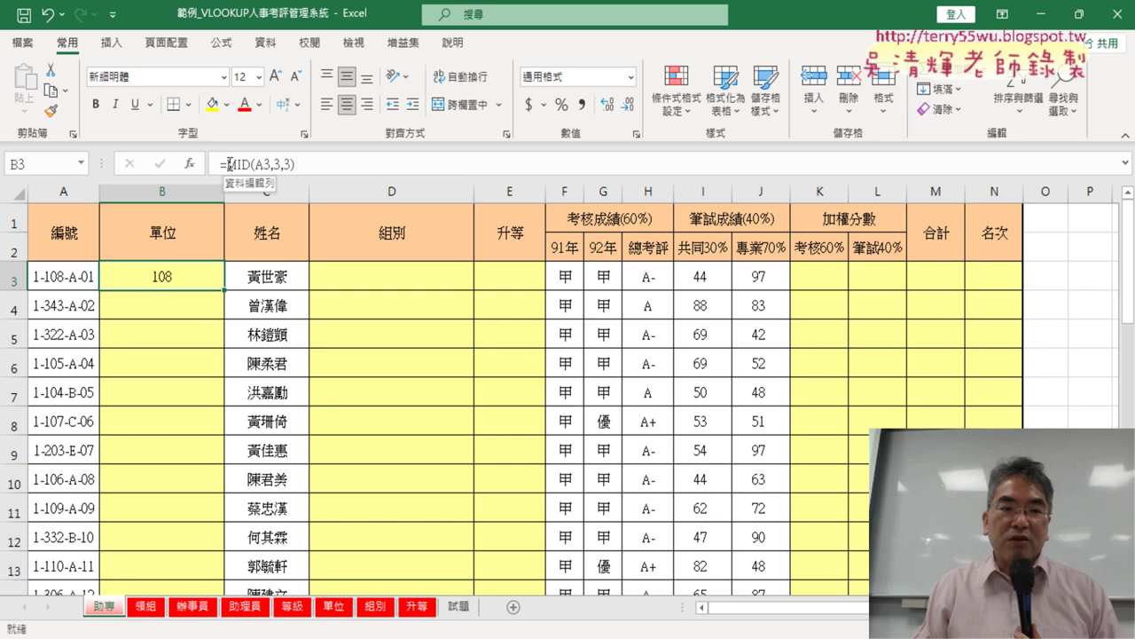
left_click_drag(229, 164, 294, 164)
- Cut MID(A3,3,3) from B3's formula and insert VLOOKUP from the 查閱與參照 category
right_click(282, 165)
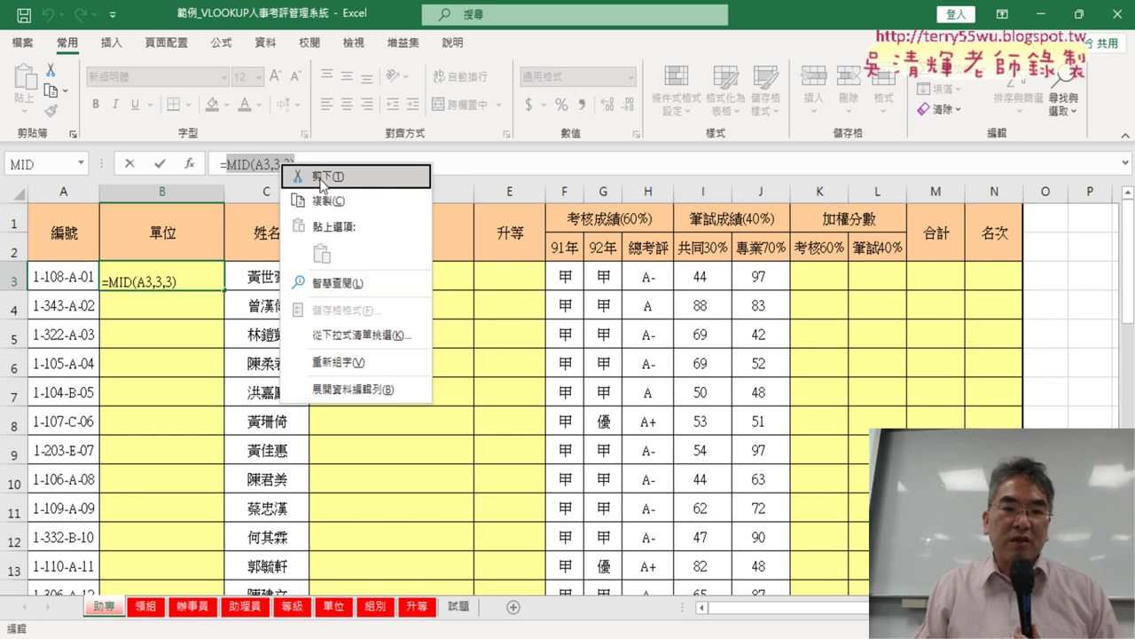
left_click(322, 177)
left_click(189, 165)
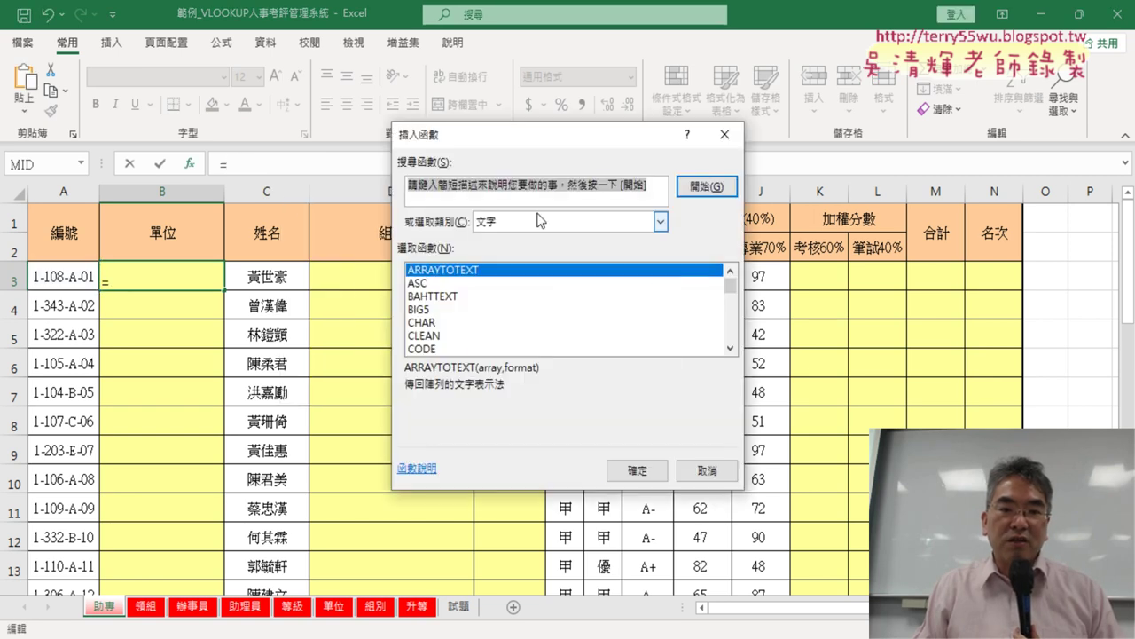
left_click(660, 221)
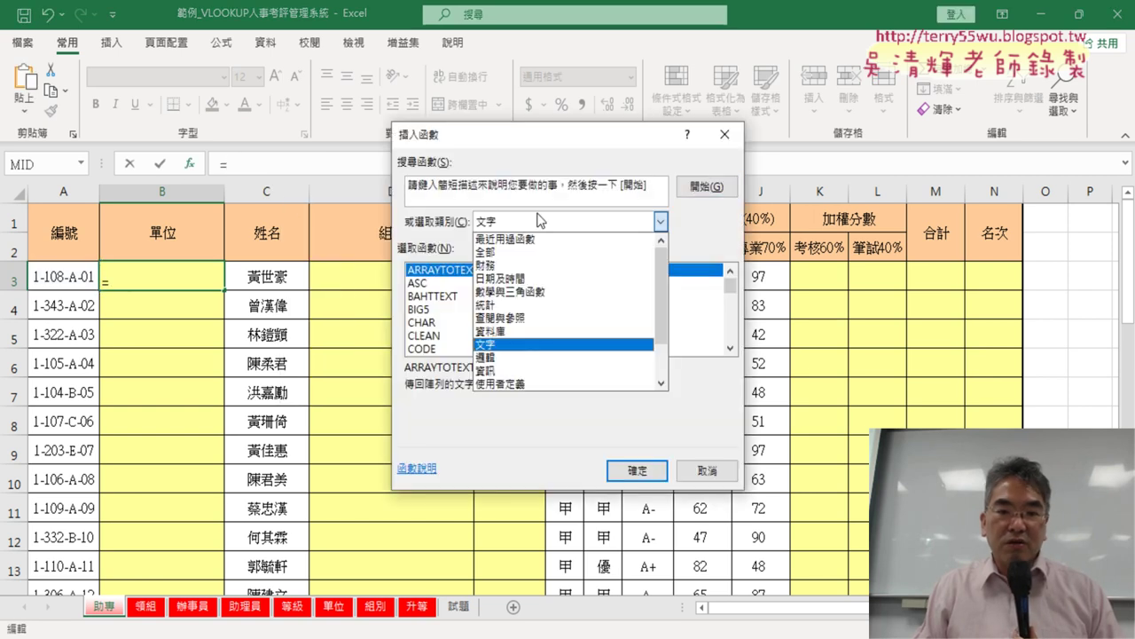
left_click(522, 318)
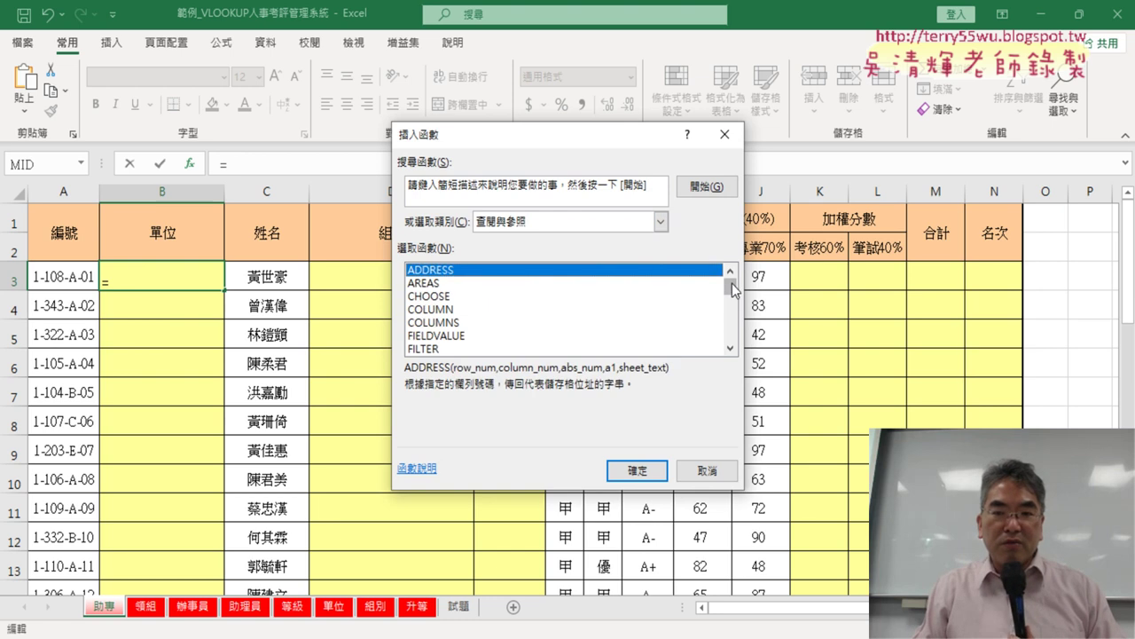
left_click_drag(732, 285, 732, 333)
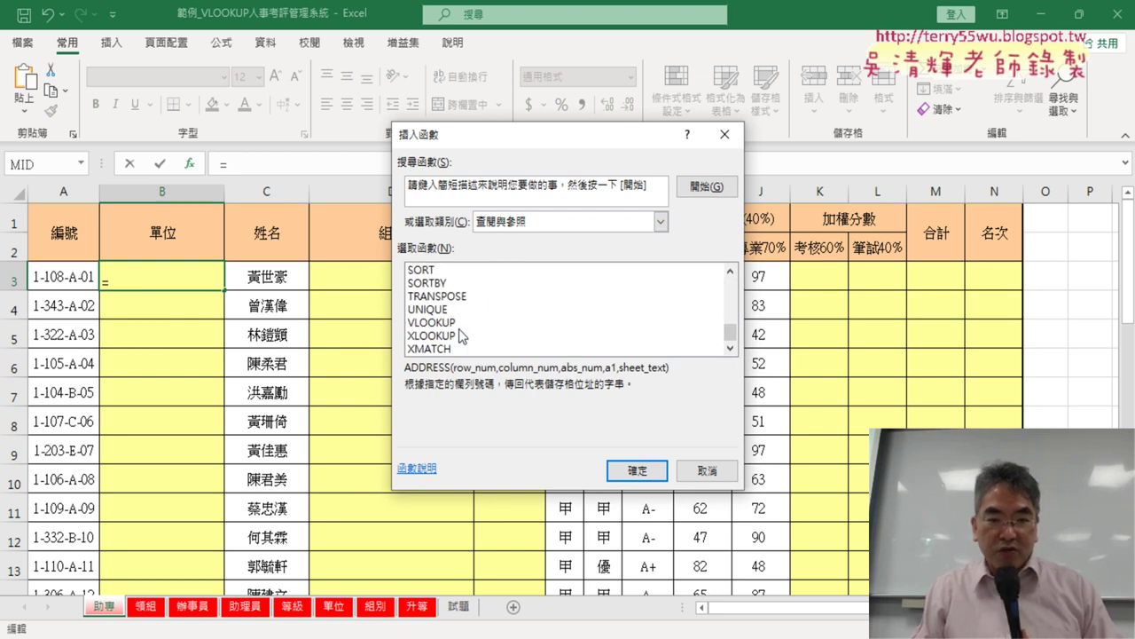
left_click(449, 323)
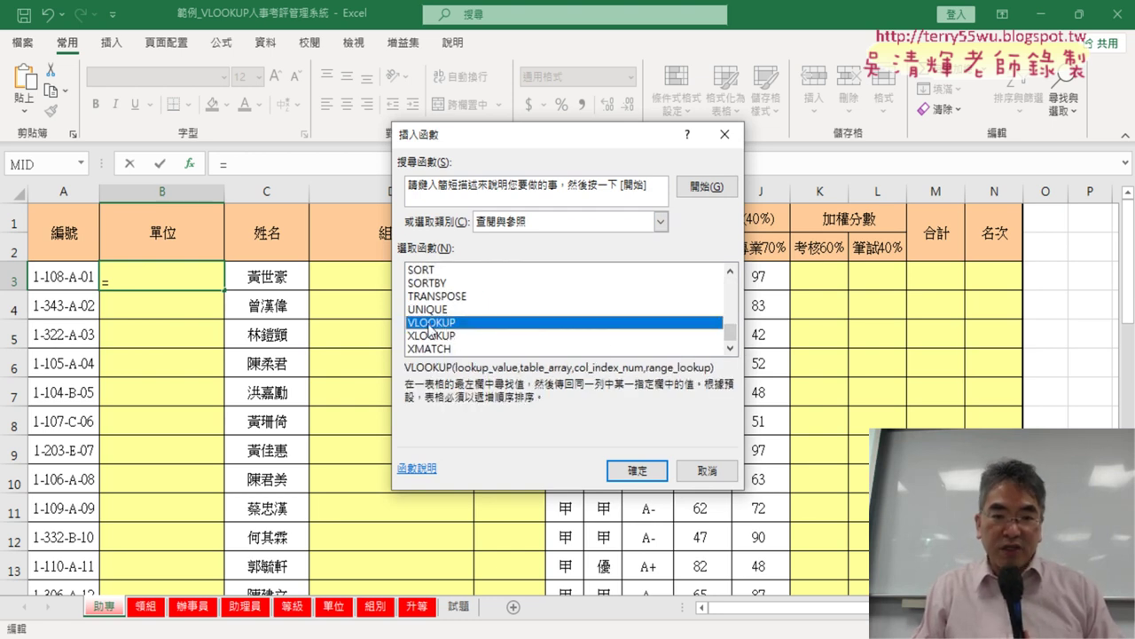
left_click(646, 472)
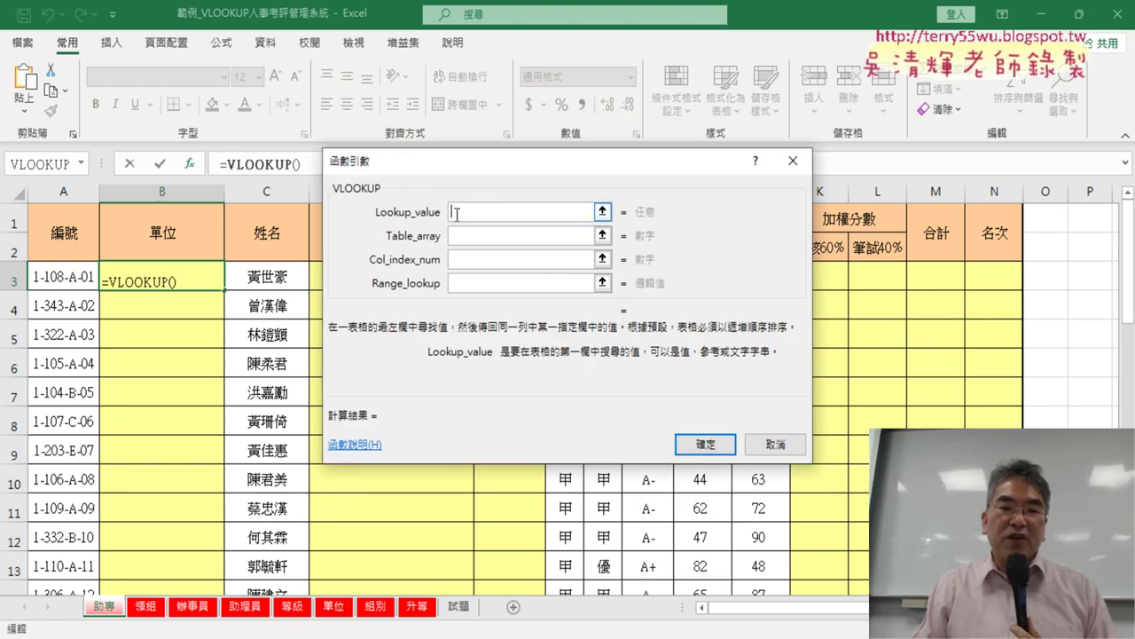
- Paste MID(A3,3,3) as the lookup value and set the 單位 named range as the table array
right_click(454, 214)
left_click(494, 267)
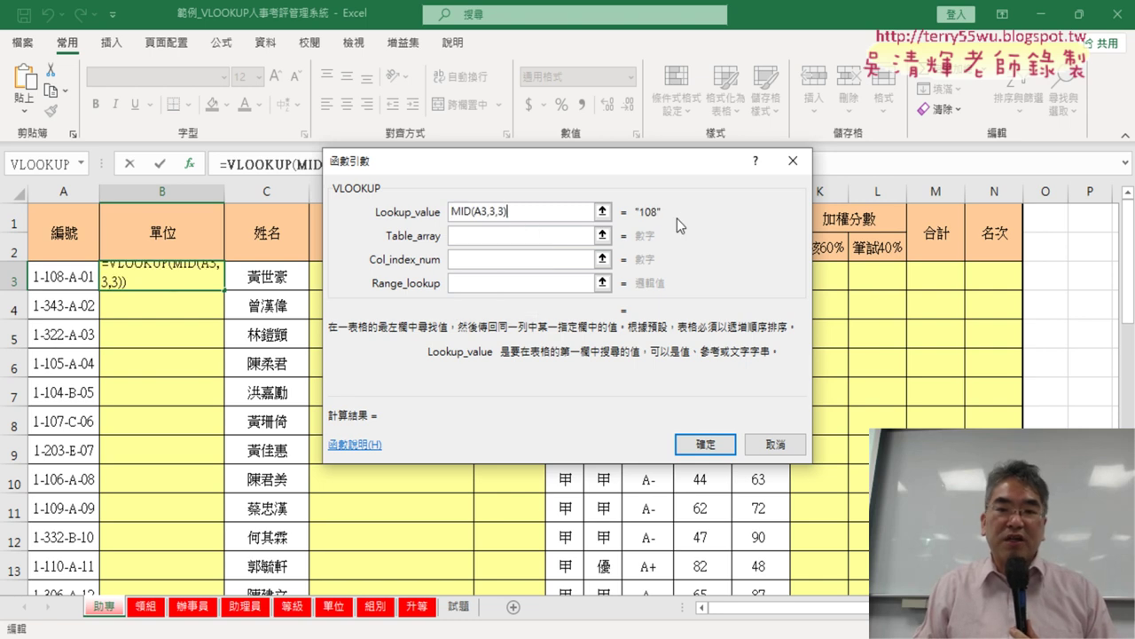
left_click(533, 238)
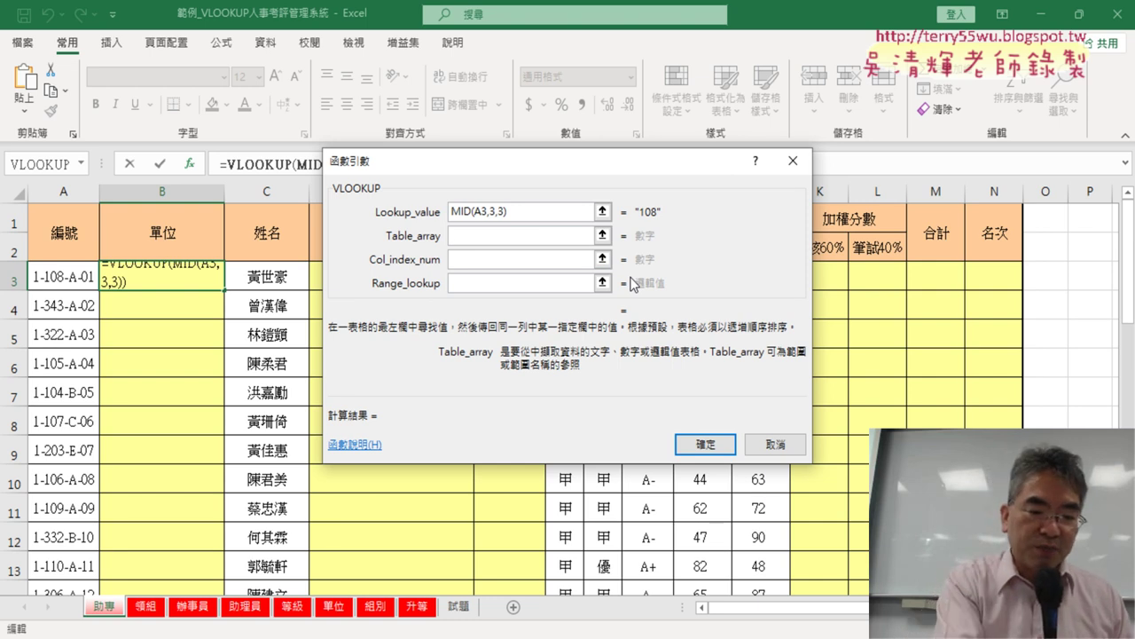
key("F3")
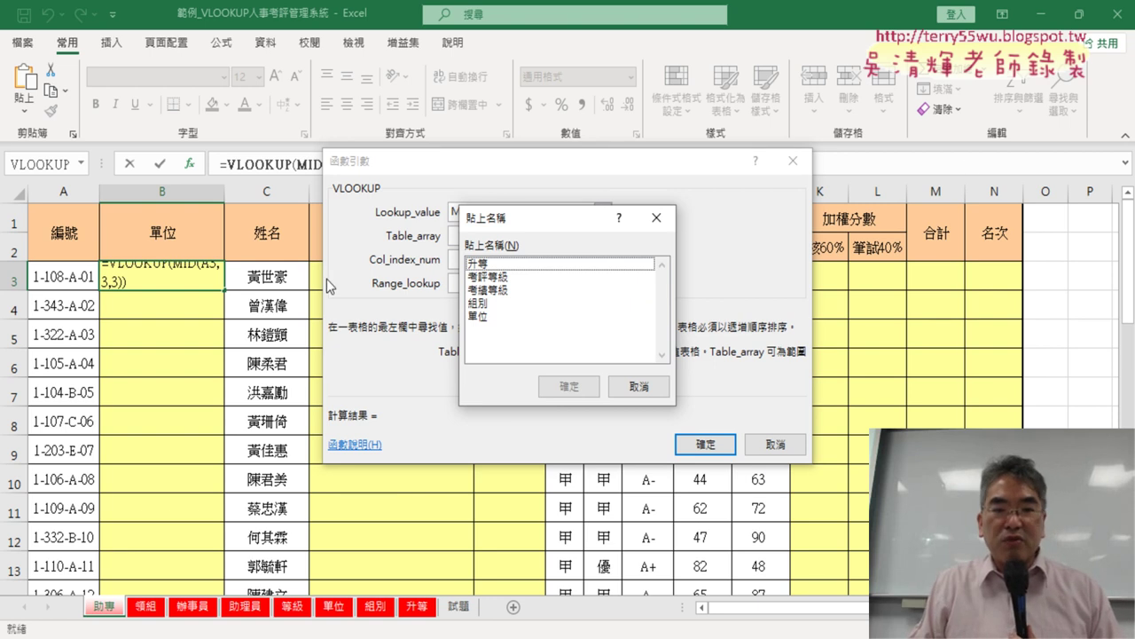
left_click(479, 317)
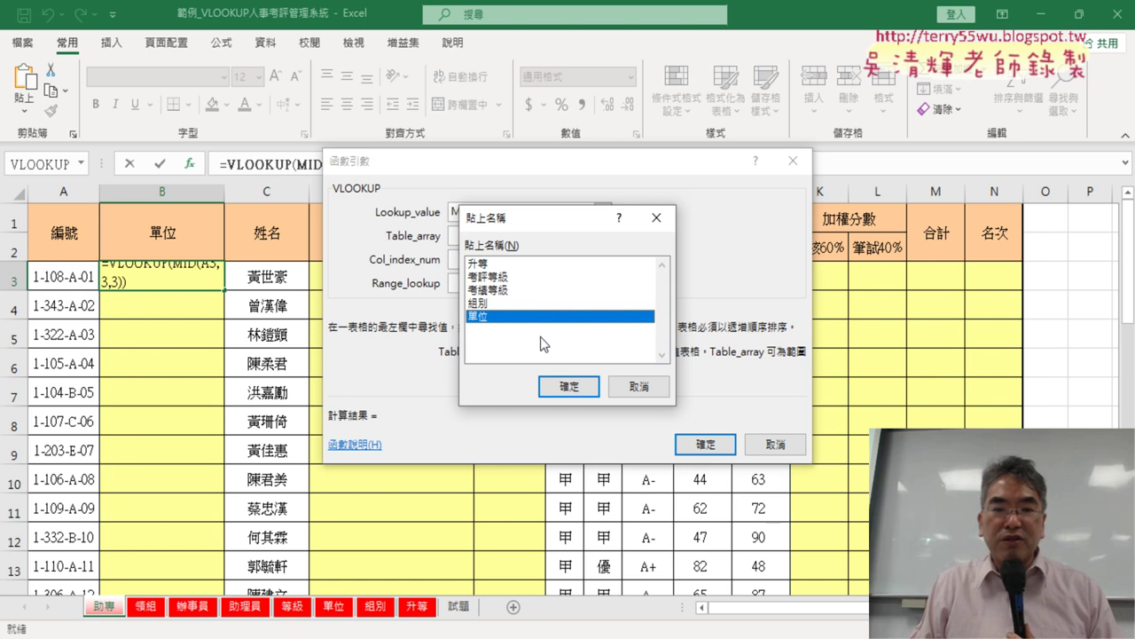
left_click(569, 389)
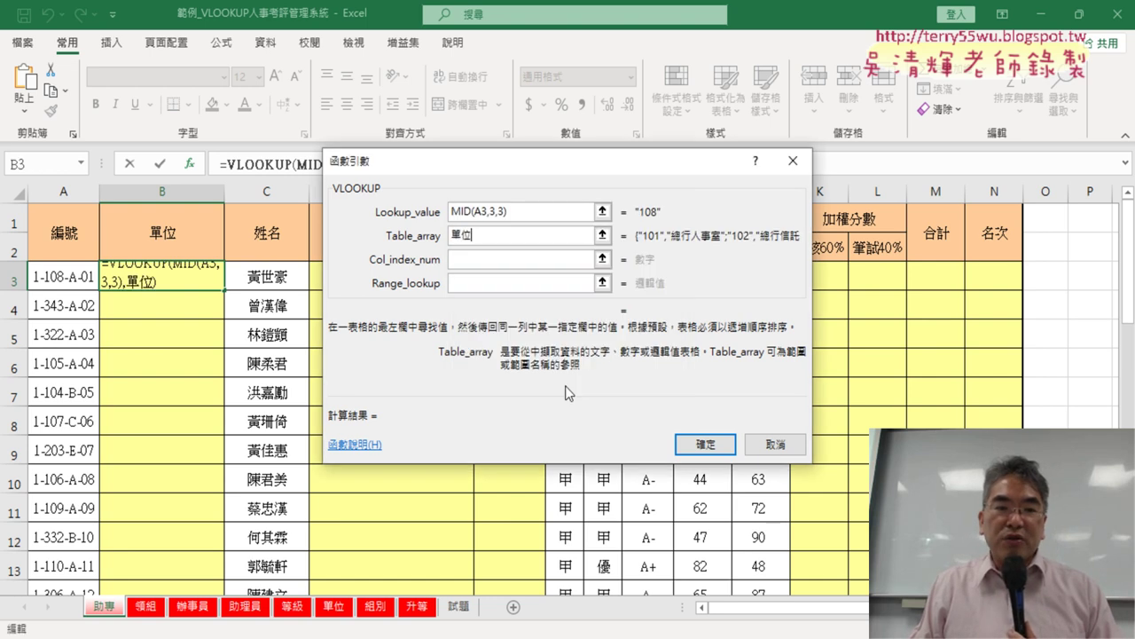
- View the 單位 sheet's lookup table, then return to the table array argument
left_click(484, 234)
left_click_drag(520, 178, 688, 176)
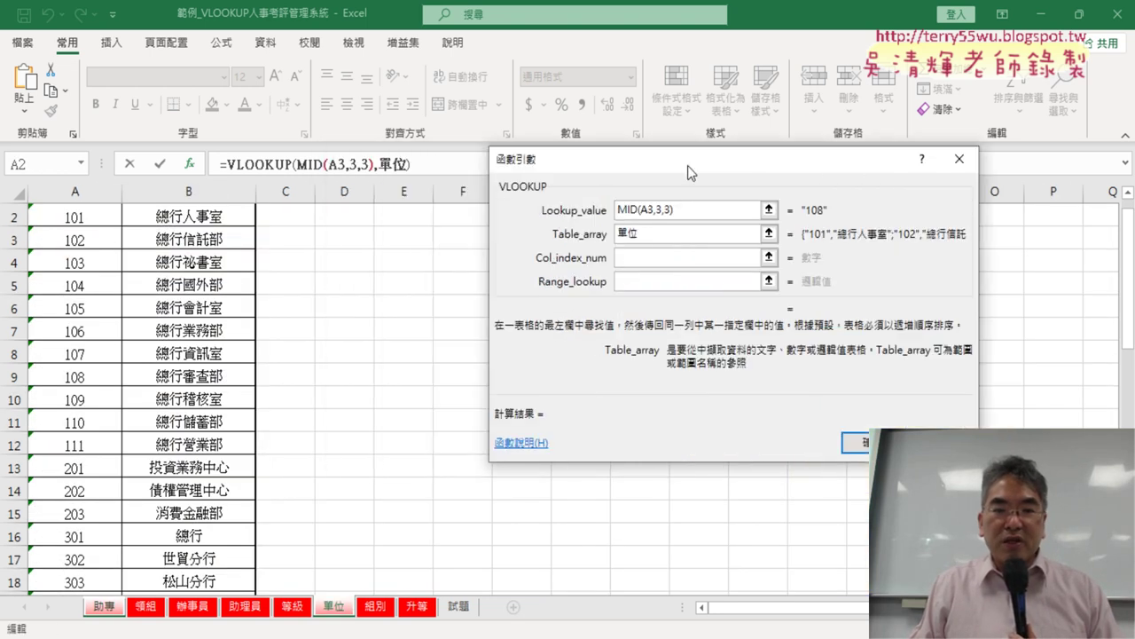
left_click(634, 258)
left_click(670, 235)
scroll(160, 257, "up", 2)
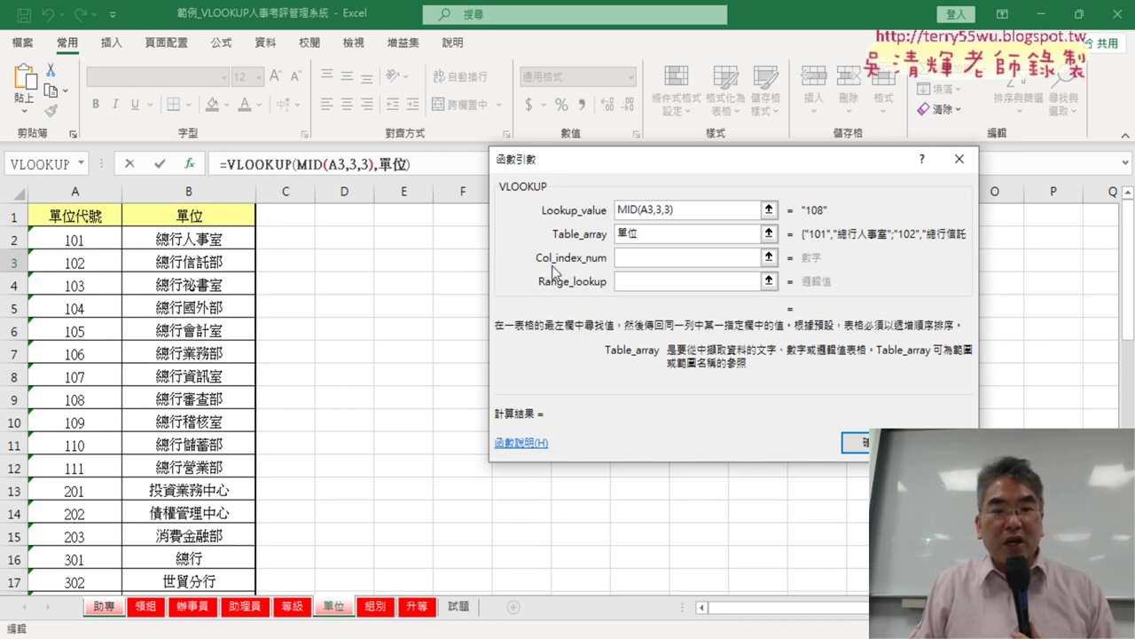
- Set column 2 and exact match 0, committing =VLOOKUP(MID(A3,3,3),單位,2,0) in B3
left_click(634, 257)
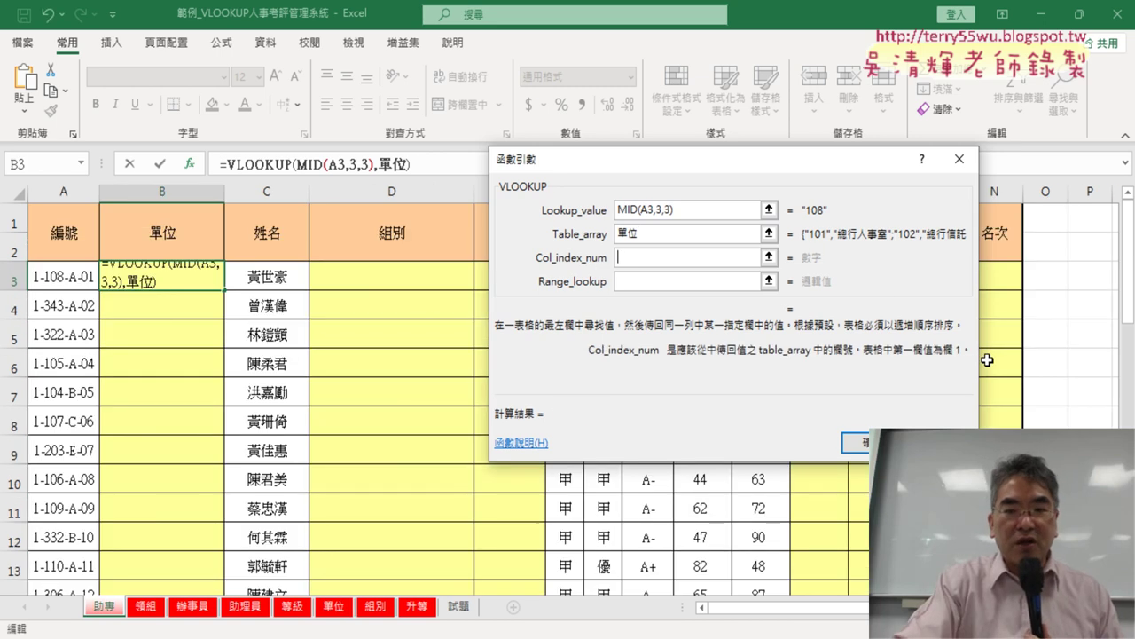
type("2")
left_click(663, 282)
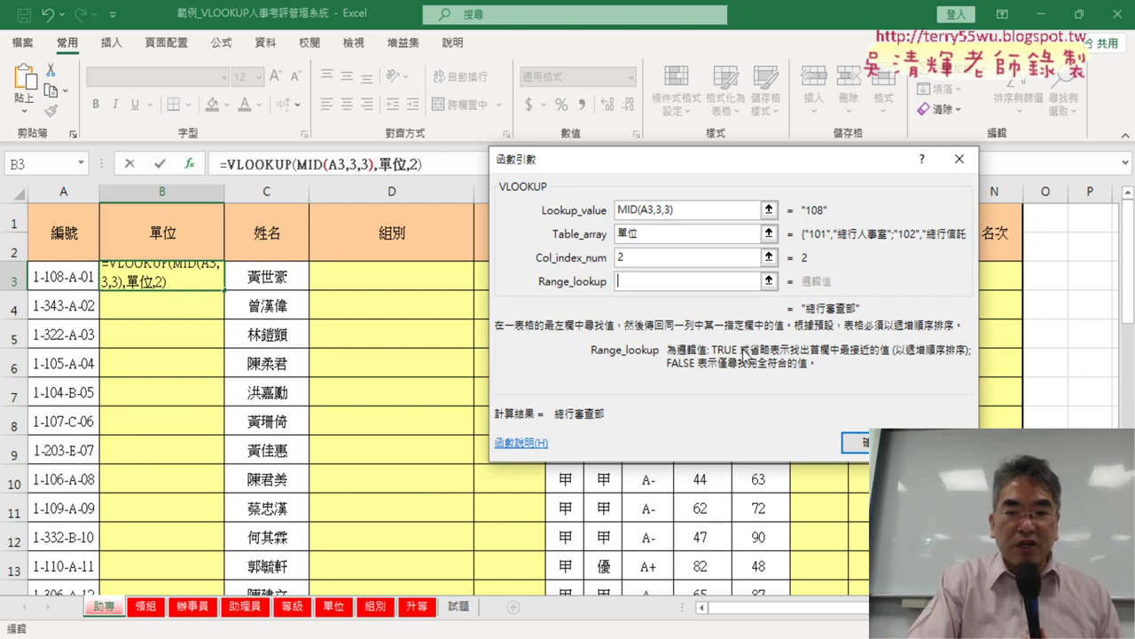
type("0")
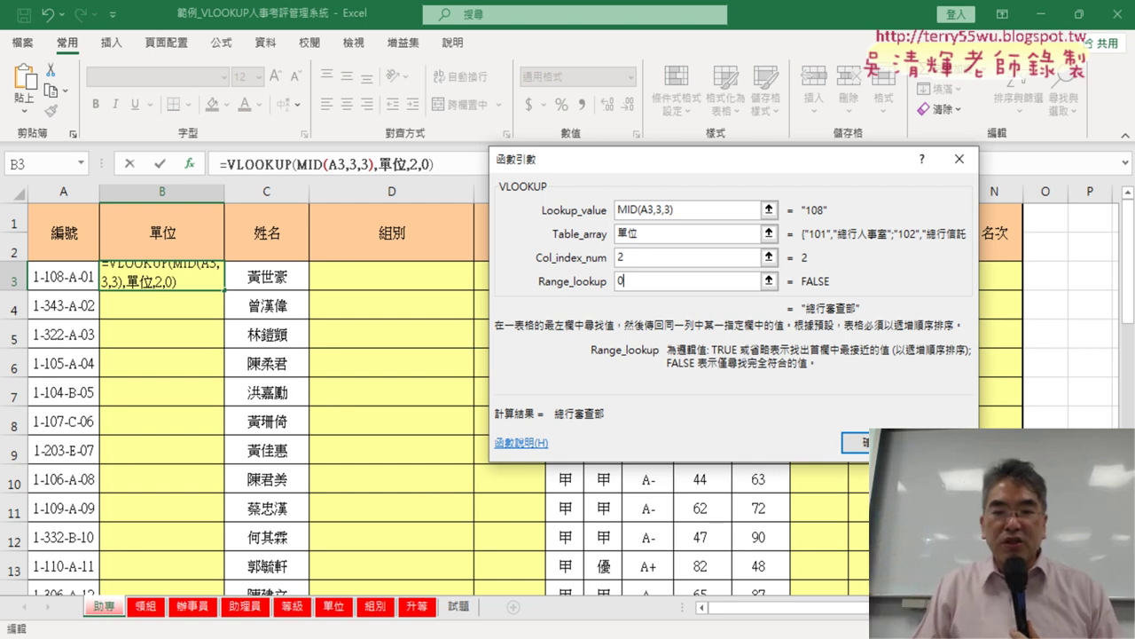
left_click(856, 443)
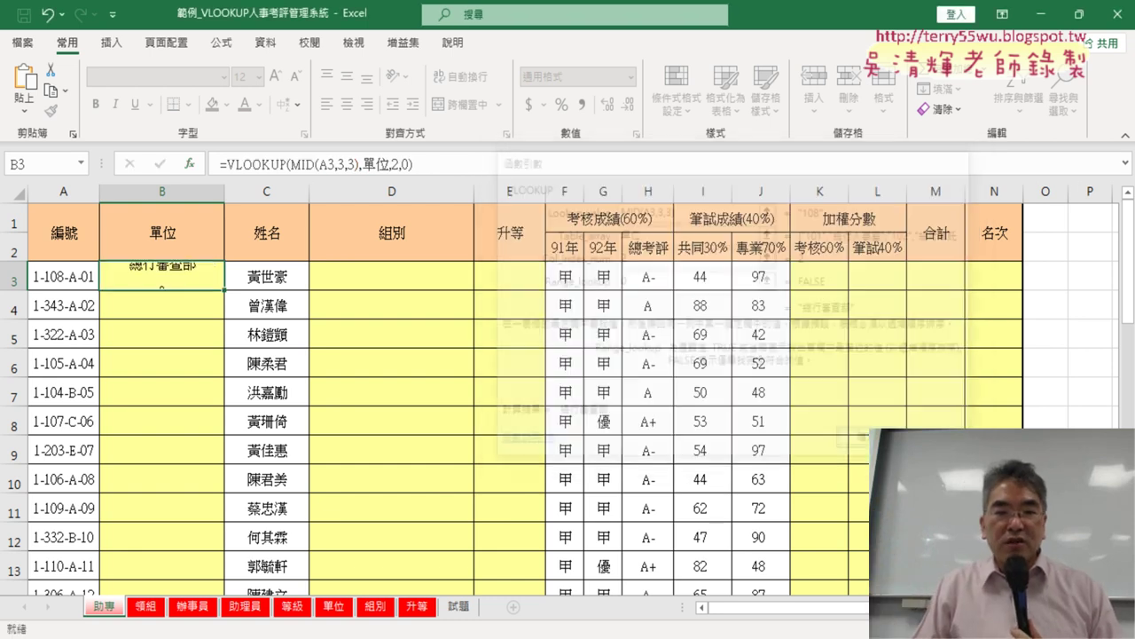
- Fill the unit lookup down column B and recheck B3's formula
double_click(223, 290)
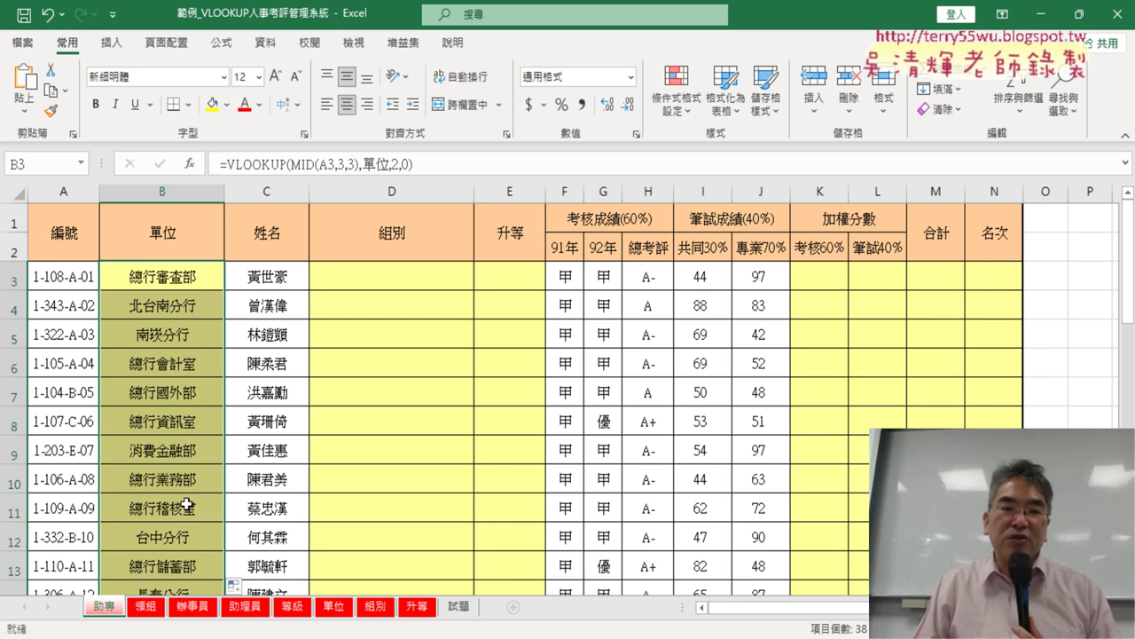
left_click(440, 276)
left_click(147, 276)
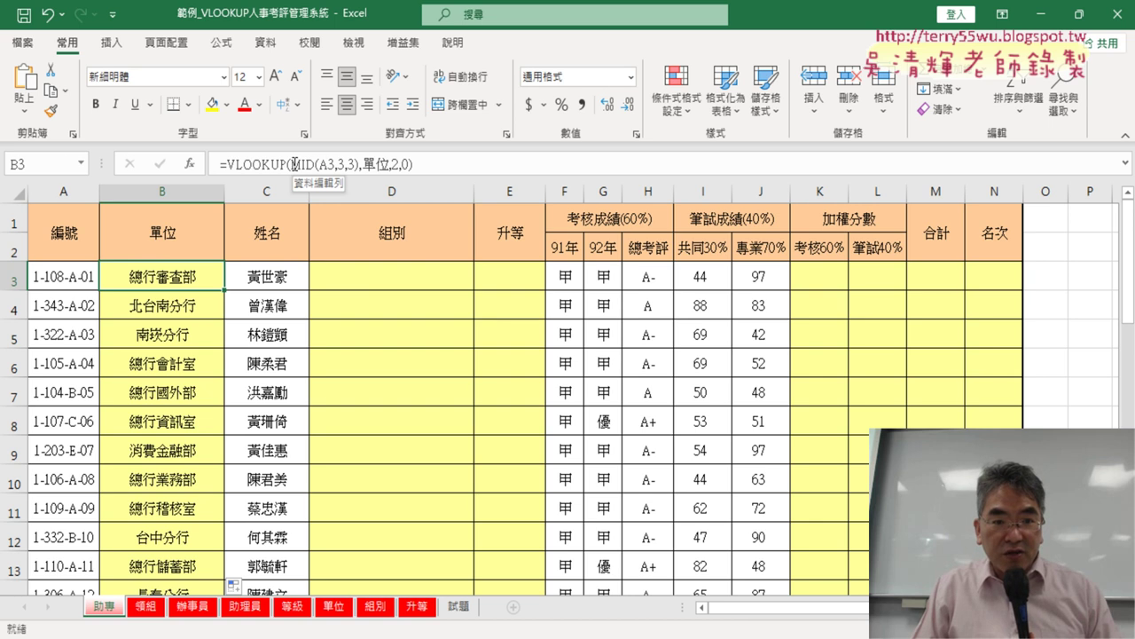
left_click_drag(295, 164, 339, 164)
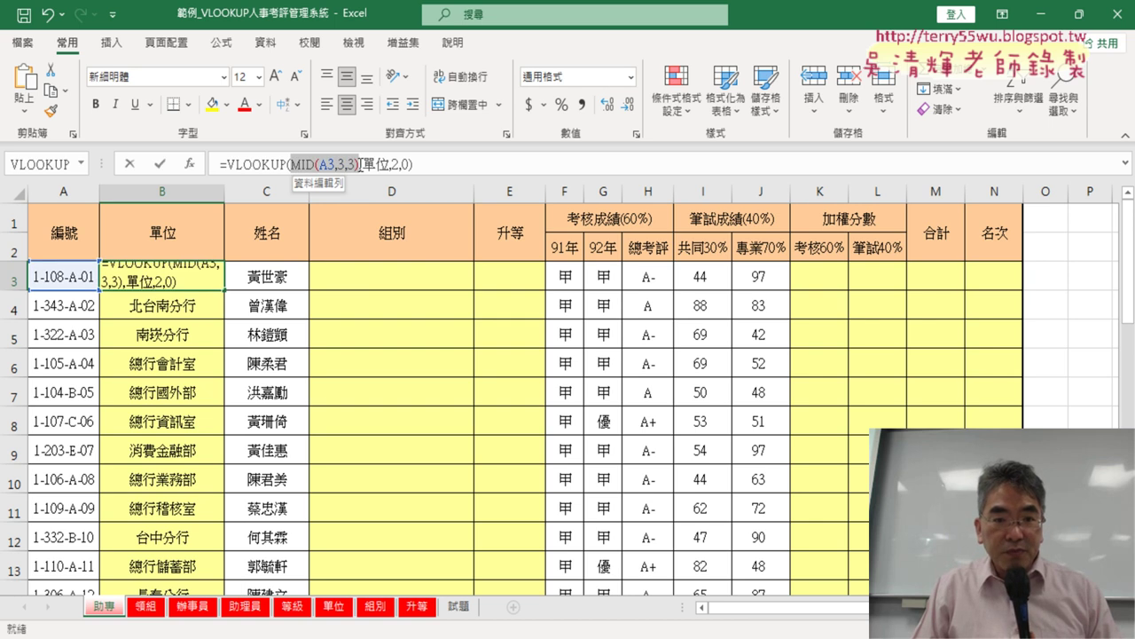
left_click(264, 164)
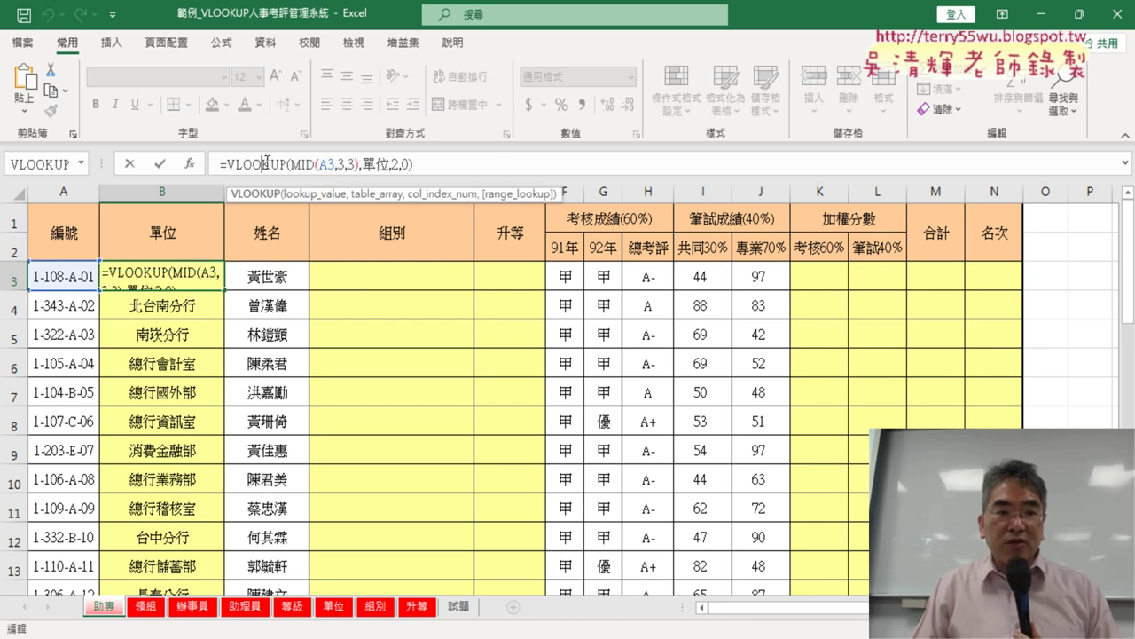
- Review B3's VLOOKUP arguments (單位, 2, 0) without changes, then select D3
left_click(199, 166)
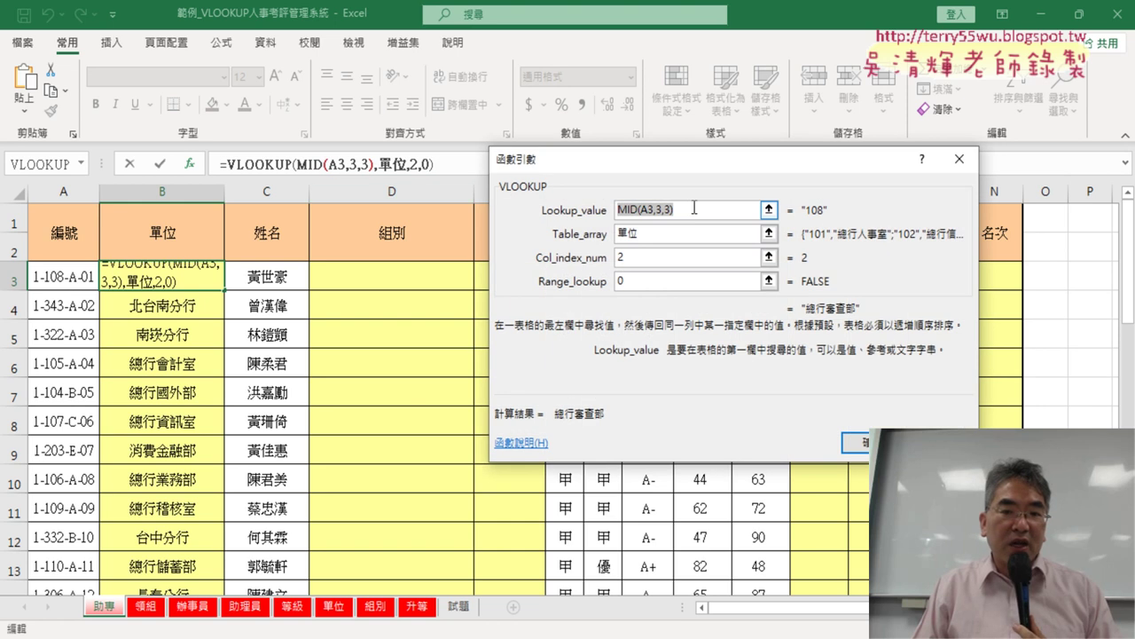
left_click(657, 234)
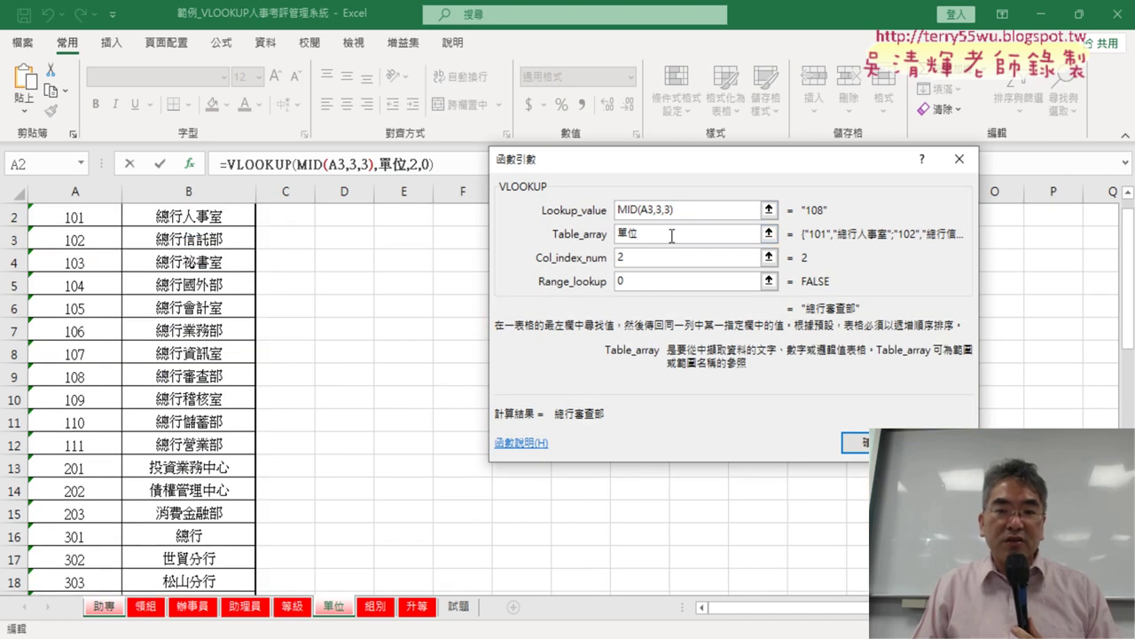
left_click(643, 257)
left_click(642, 280)
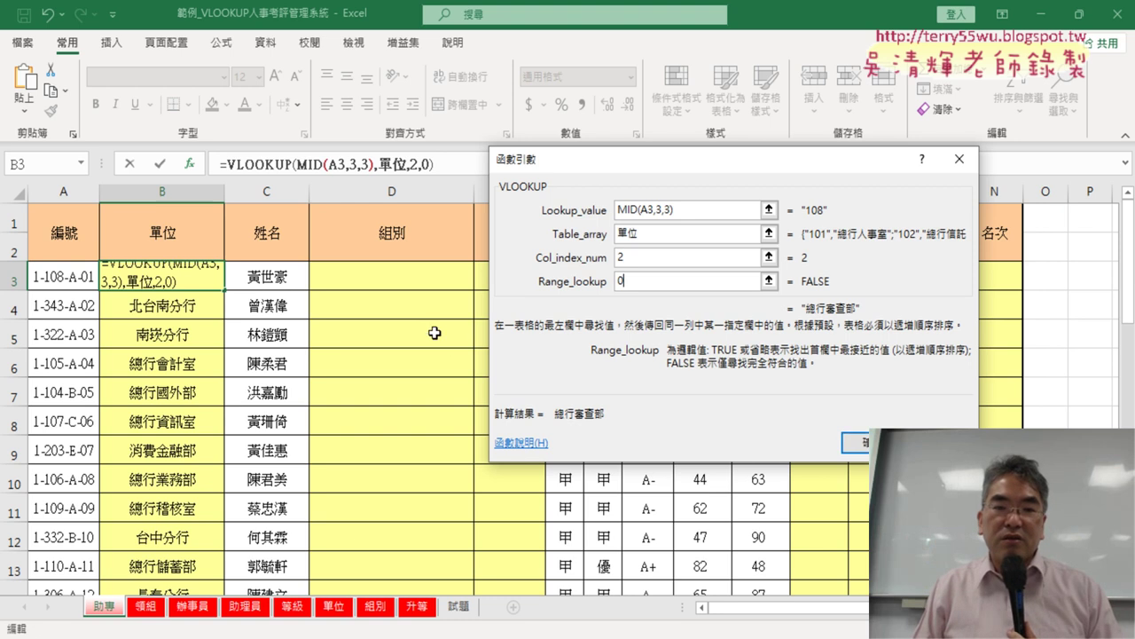
left_click(853, 441)
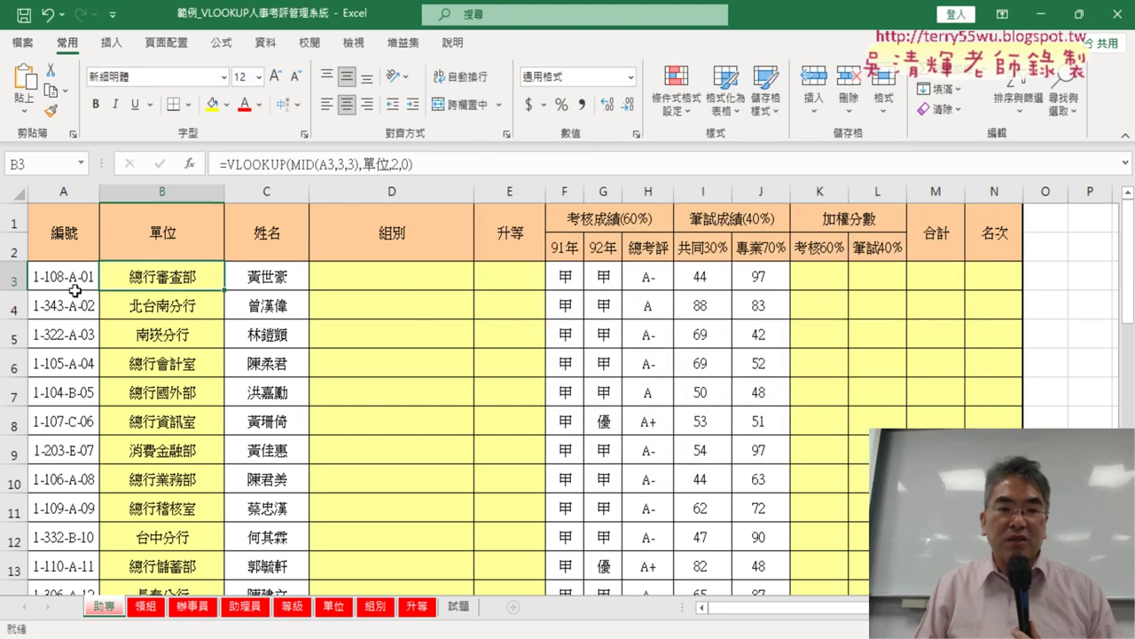
left_click(350, 284)
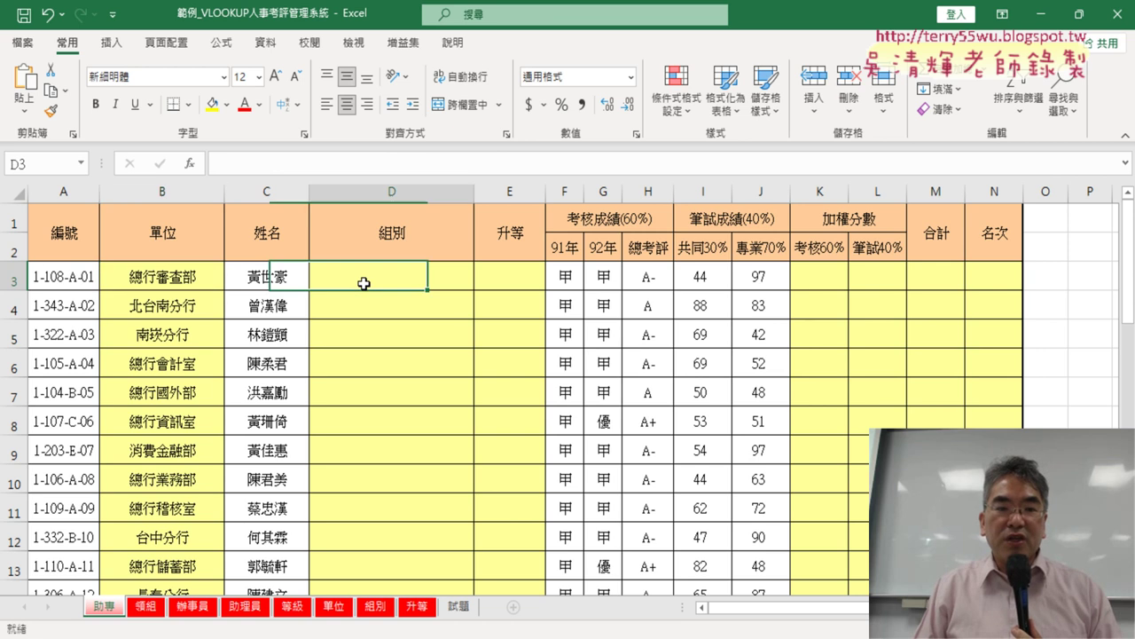
- Build MID(A3,7,1) in D3 to extract group letter A from the ID
left_click(189, 163)
left_click(745, 222)
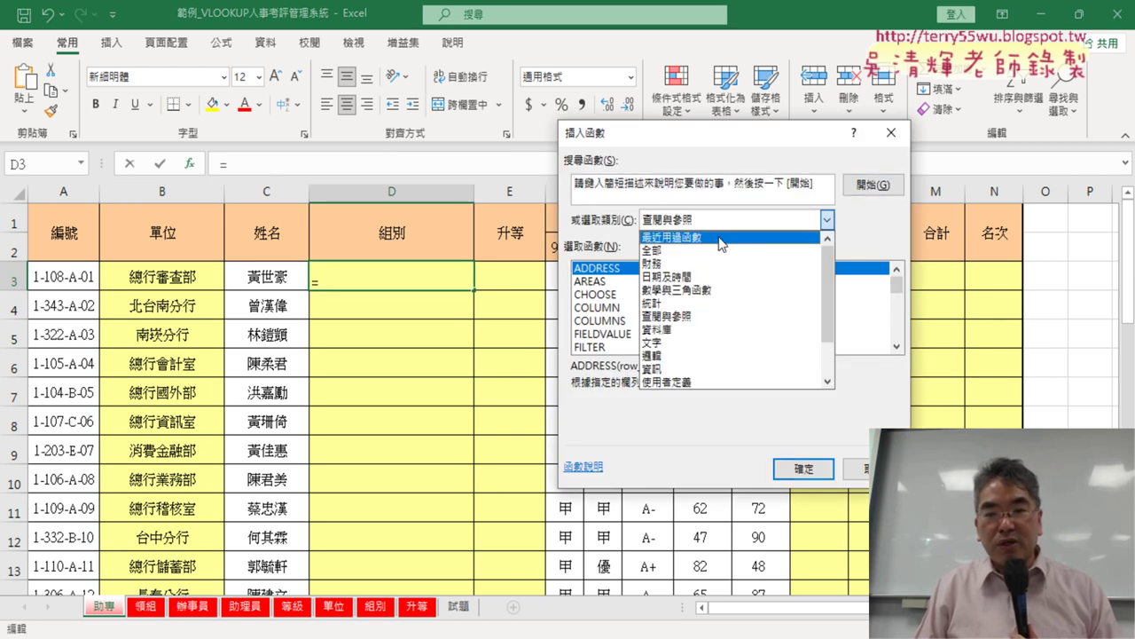
left_click(723, 240)
double_click(611, 281)
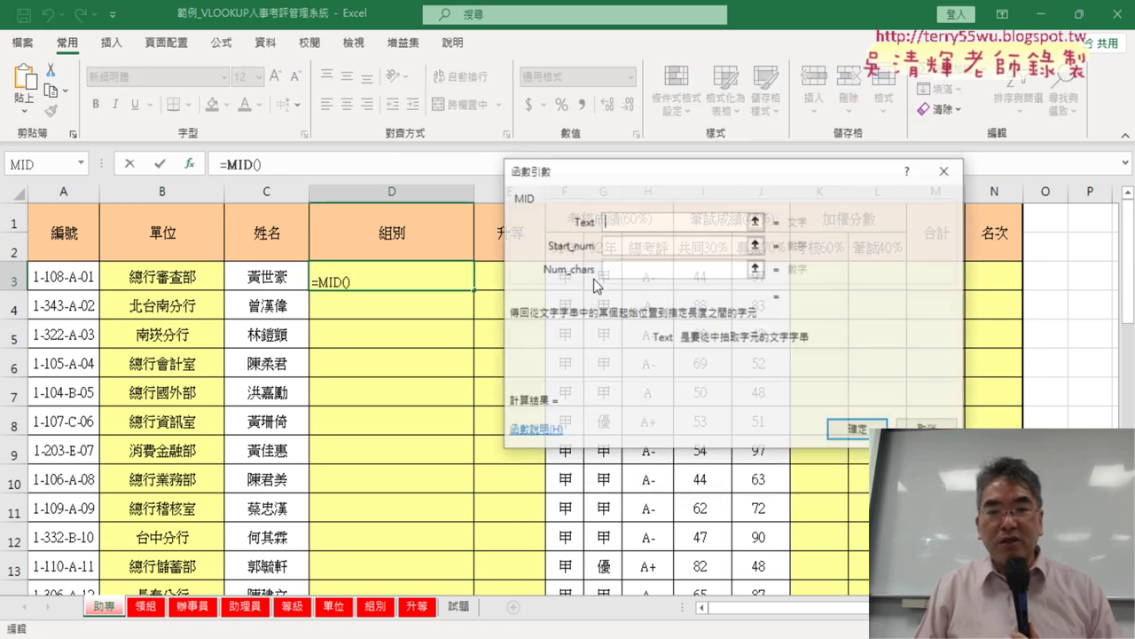
left_click(40, 282)
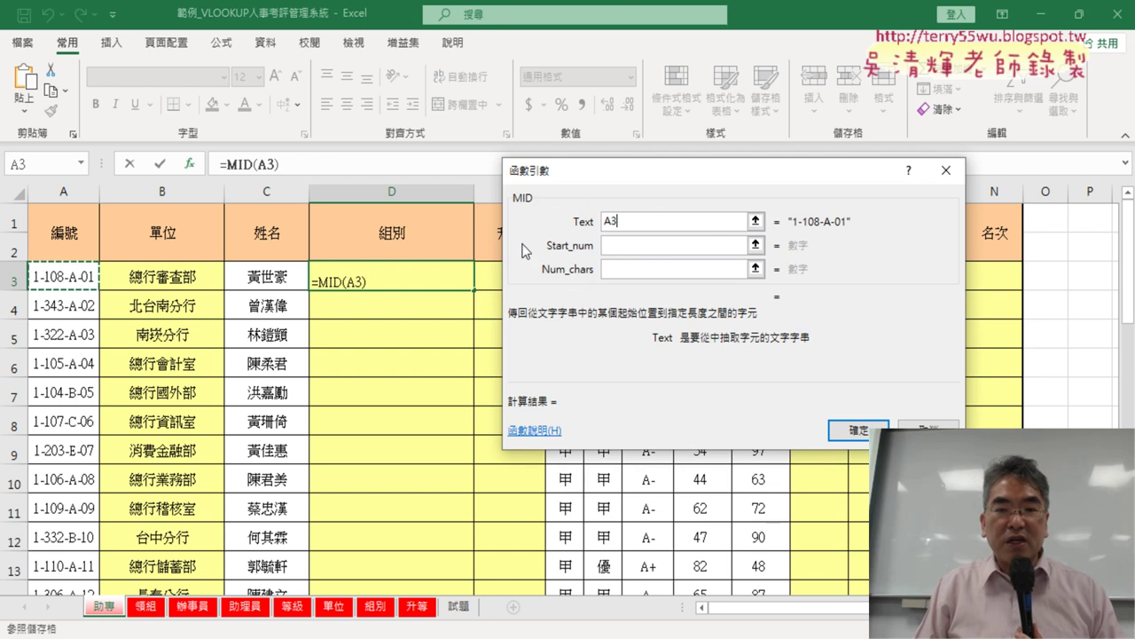
left_click(624, 245)
type("7")
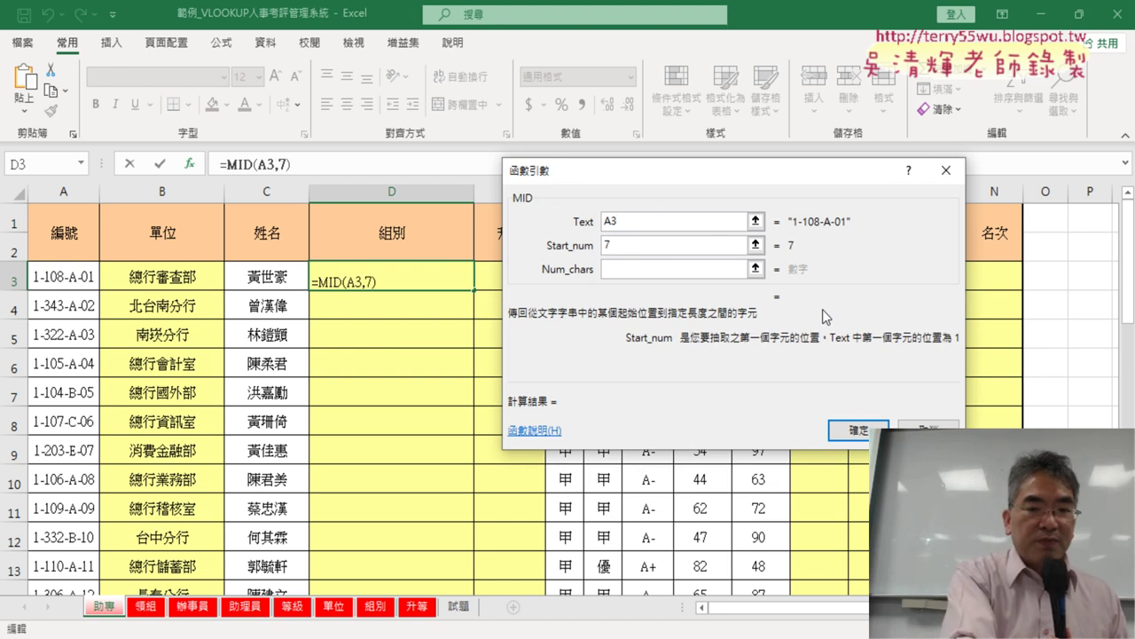
key("Tab")
type("1")
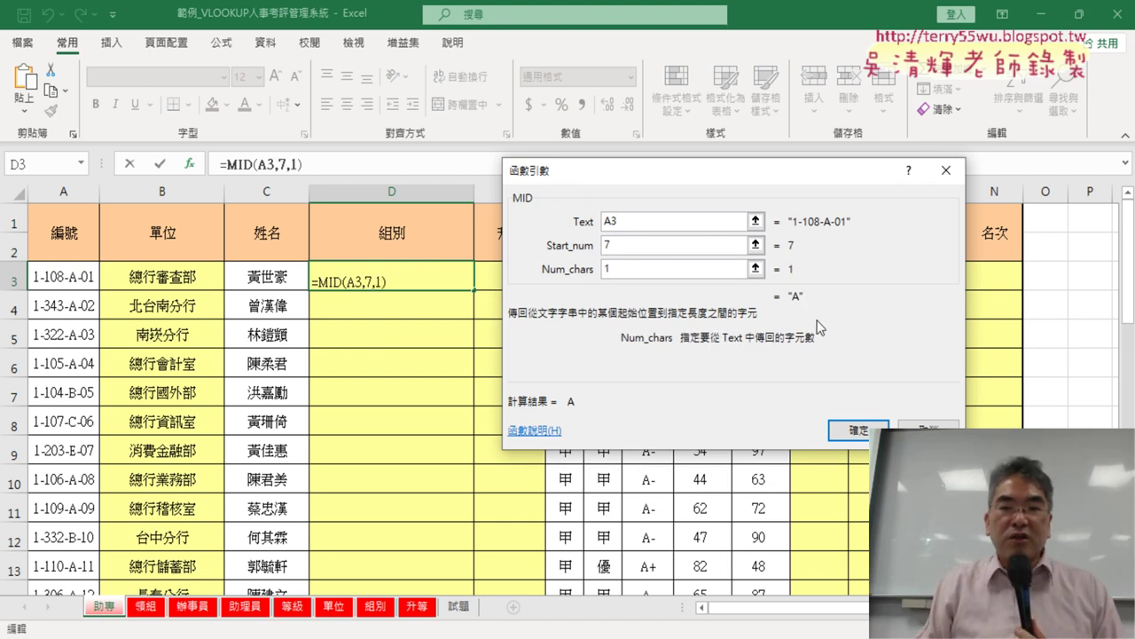
- Confirm MID in D3, cut it, and paste it as a new VLOOKUP's lookup value
left_click(858, 431)
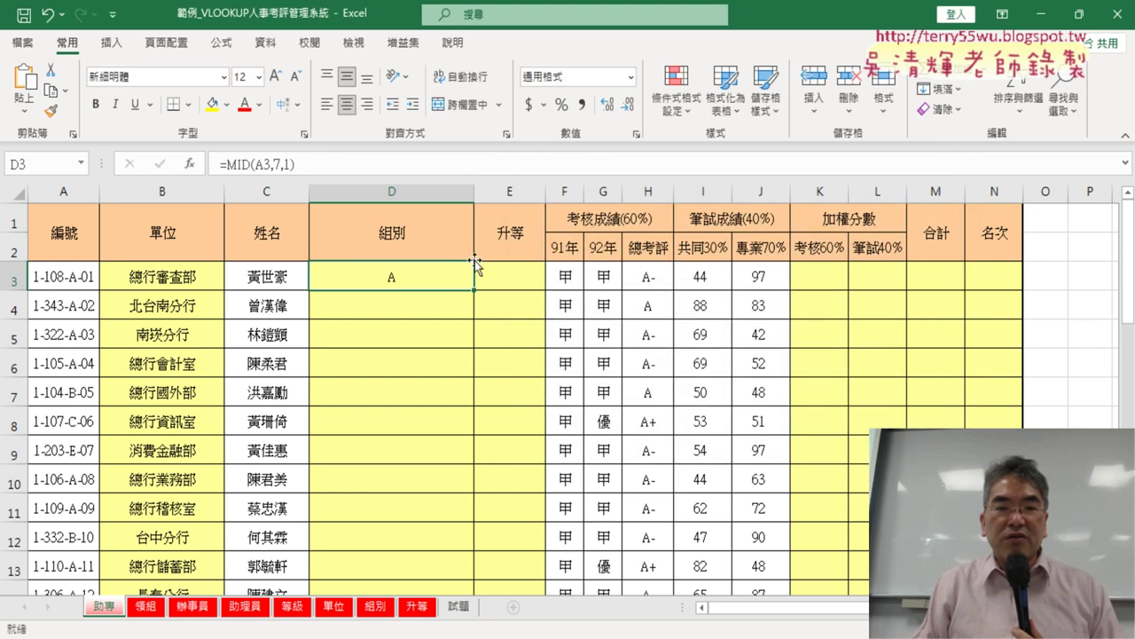
left_click_drag(227, 164, 293, 164)
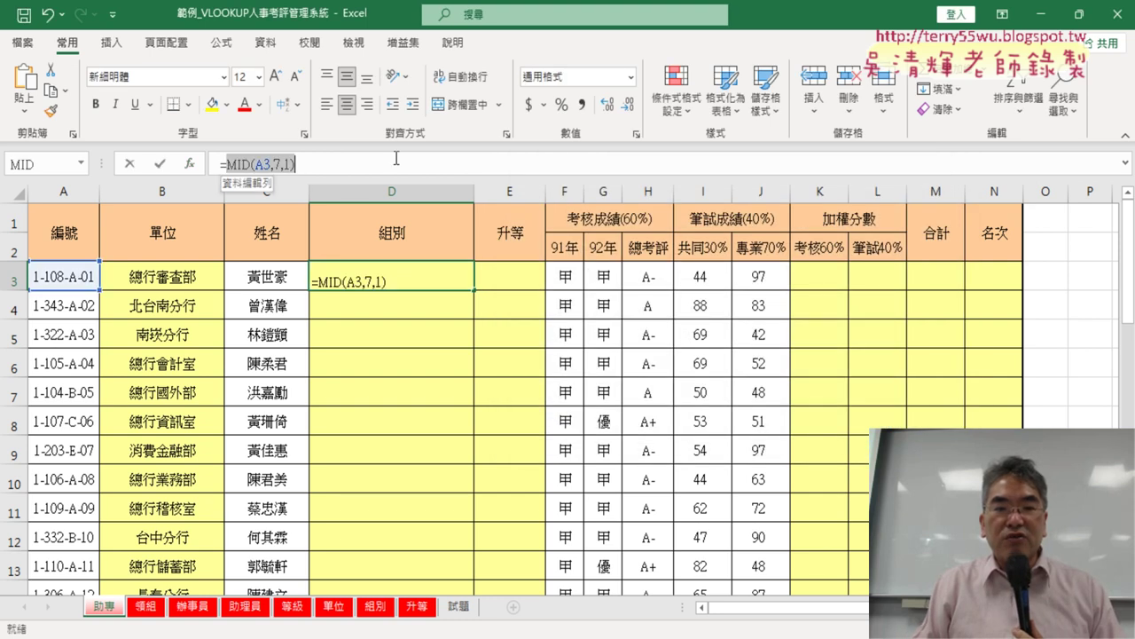
right_click(288, 164)
left_click(333, 174)
left_click(189, 164)
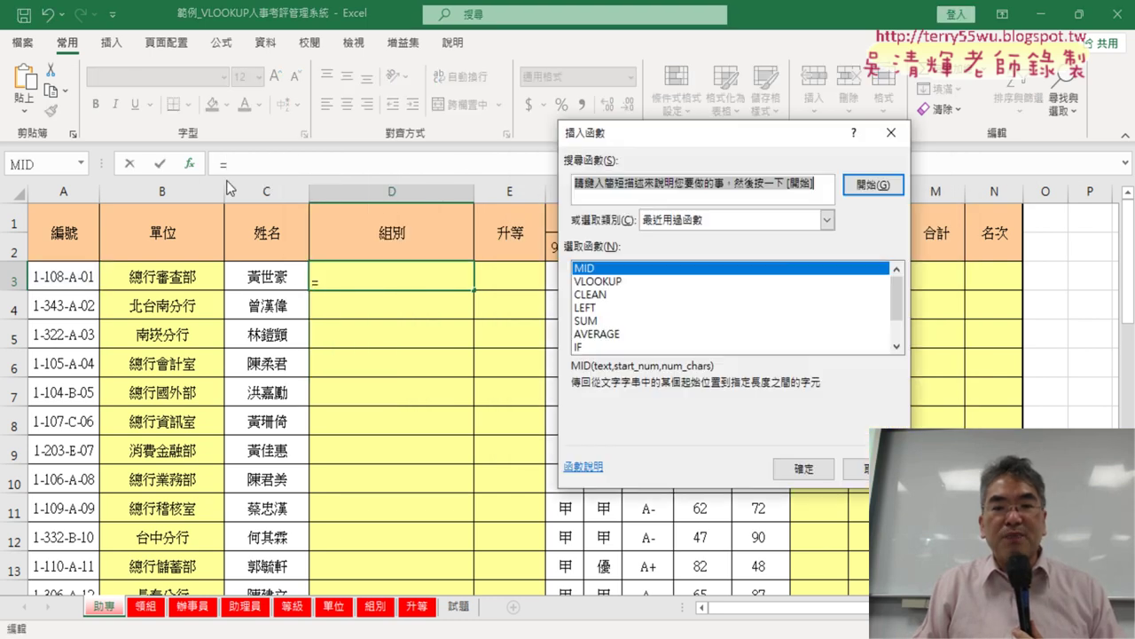
double_click(612, 282)
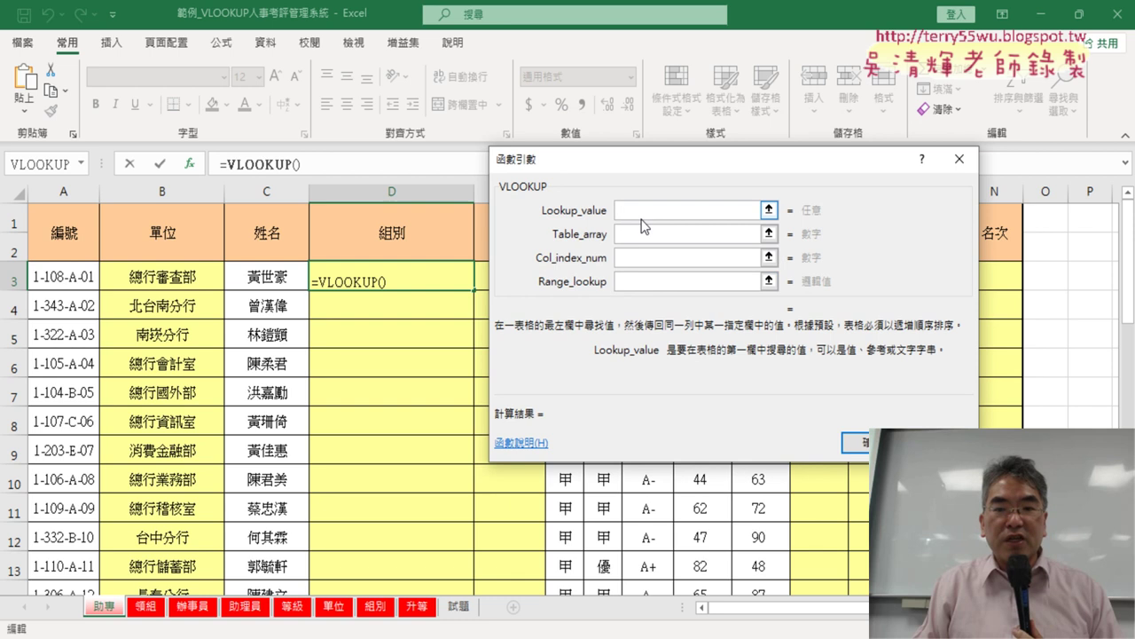
right_click(643, 212)
left_click(679, 264)
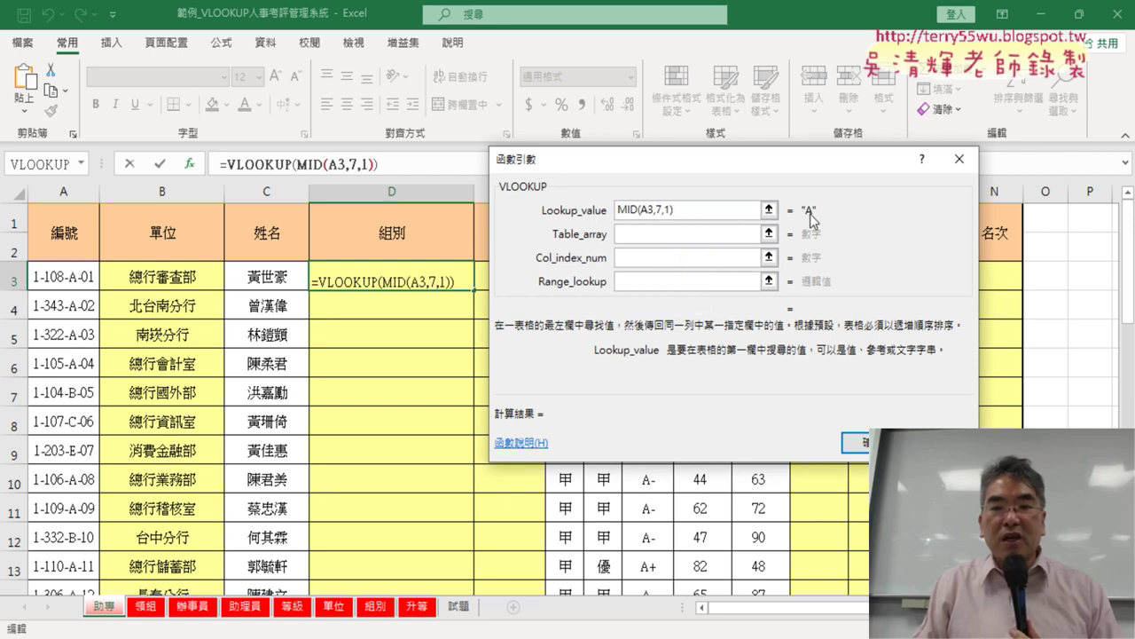
- Finish D3's VLOOKUP with range 組別, column 2, match 0, and fill it down column D
left_click(683, 236)
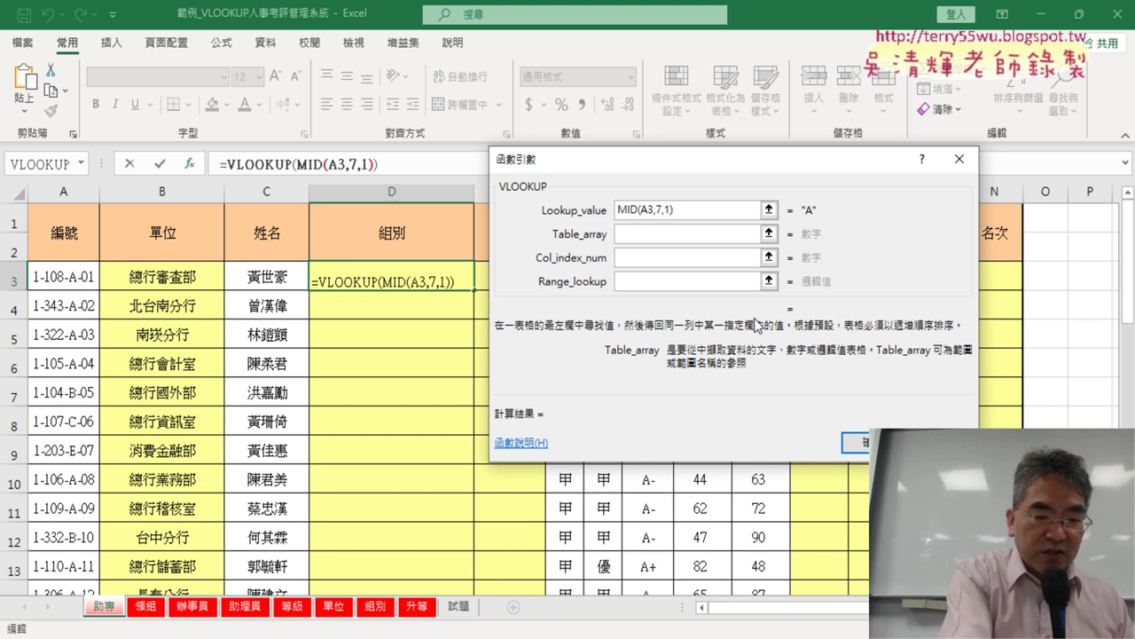
key("F3")
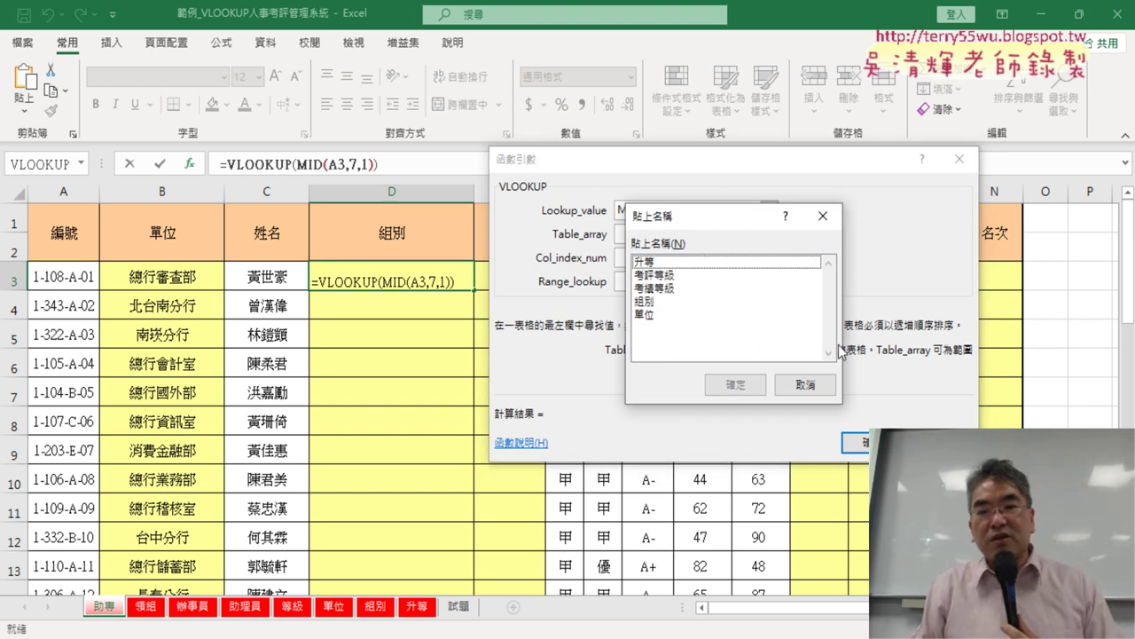
left_click_drag(731, 215, 908, 169)
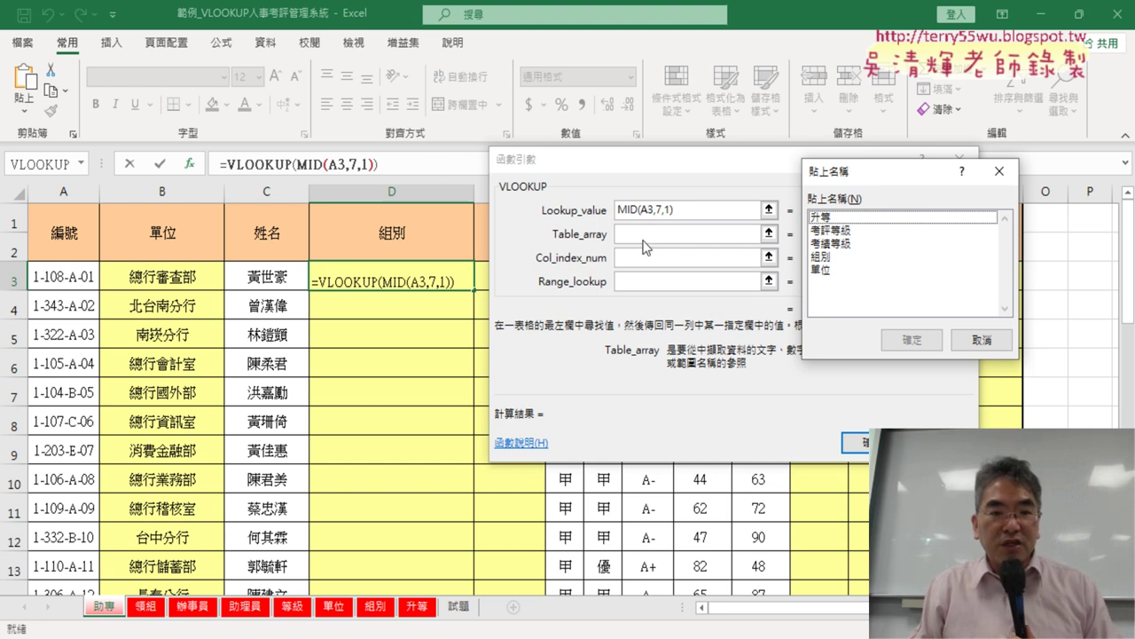
left_click(835, 258)
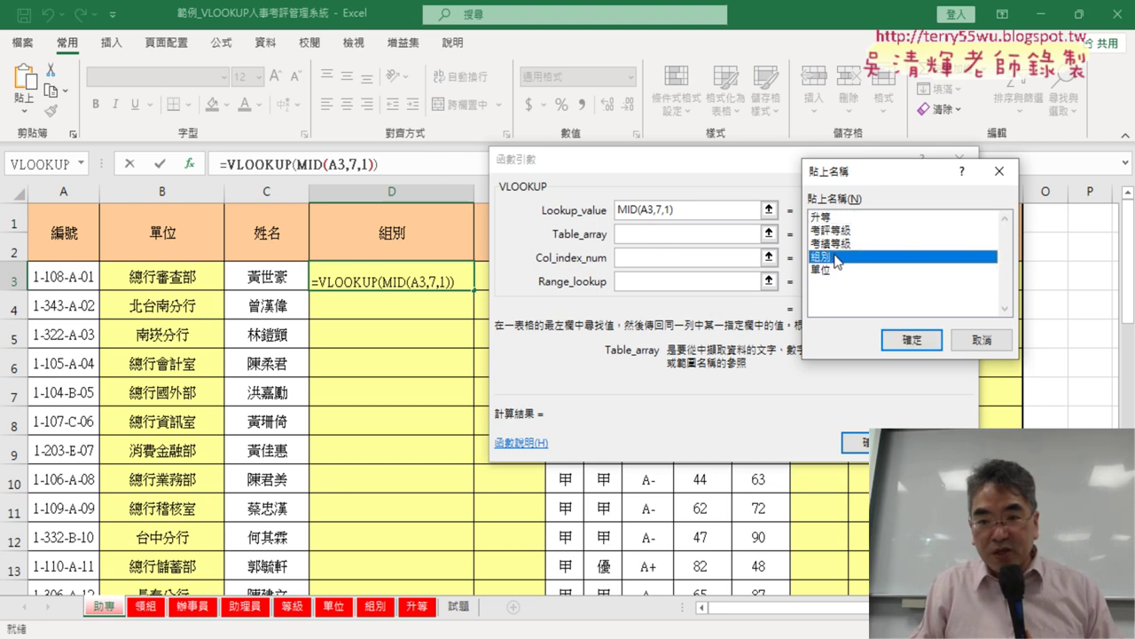
left_click(907, 338)
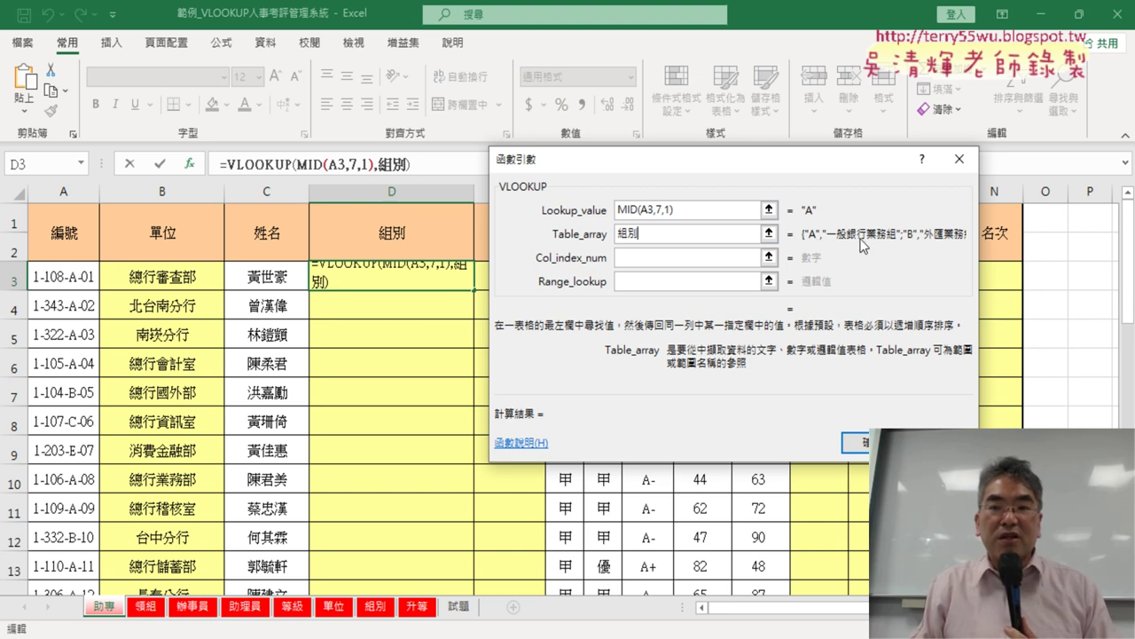
key("Tab")
type("2")
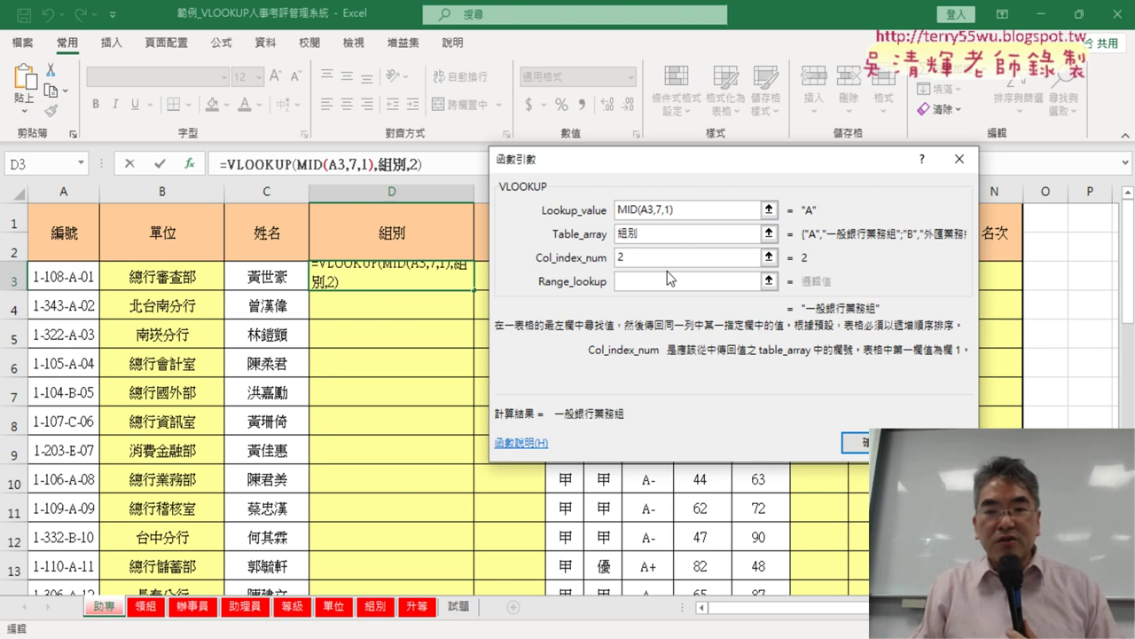
key("Tab")
type("0")
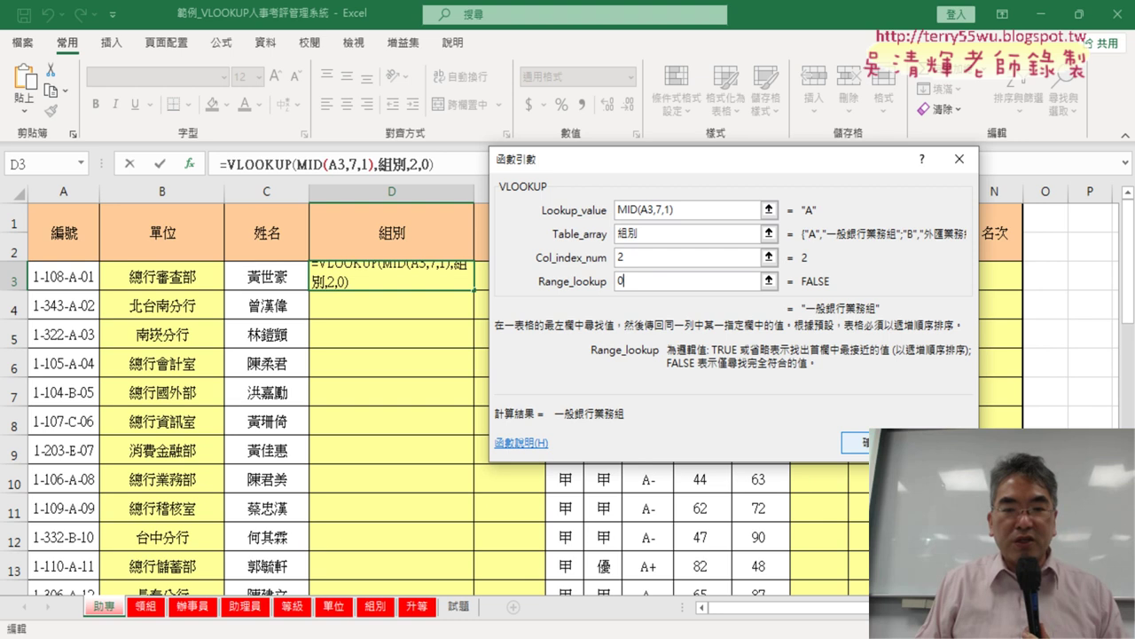
left_click(854, 441)
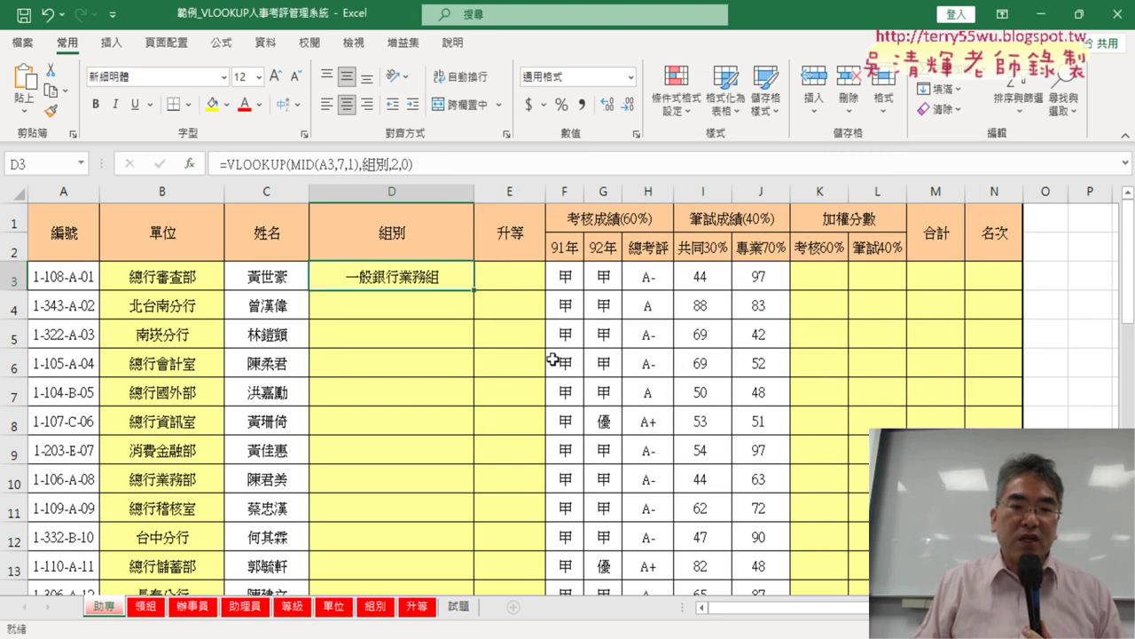
double_click(475, 292)
left_click(529, 276)
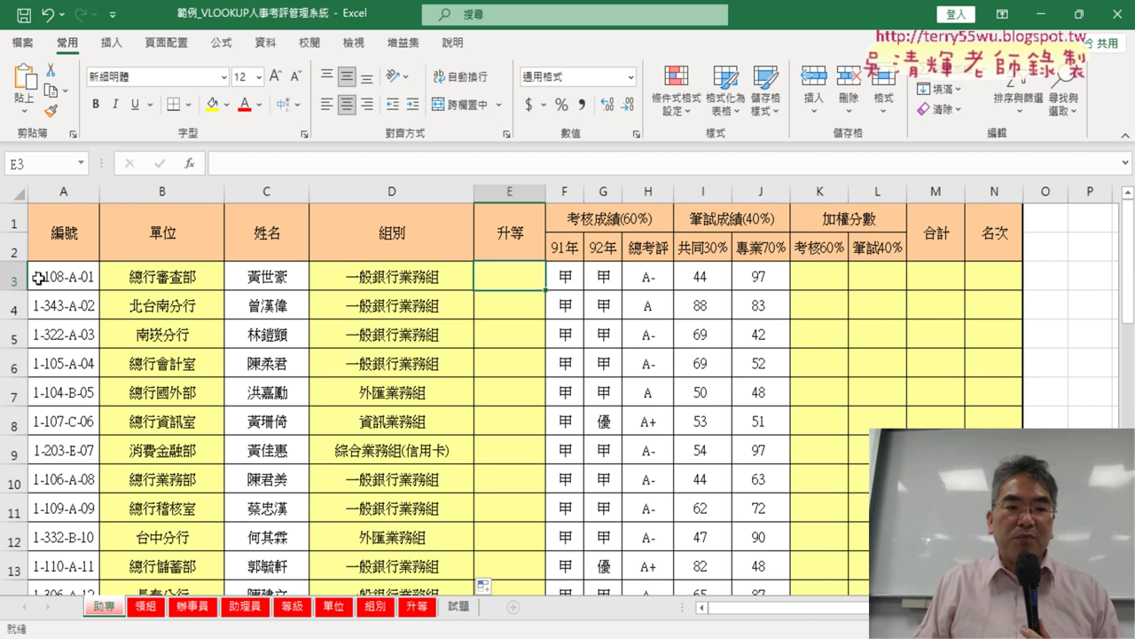
- Enter =LEFT(A3,1) in E3 and highlight that expression in the formula bar
left_click(189, 164)
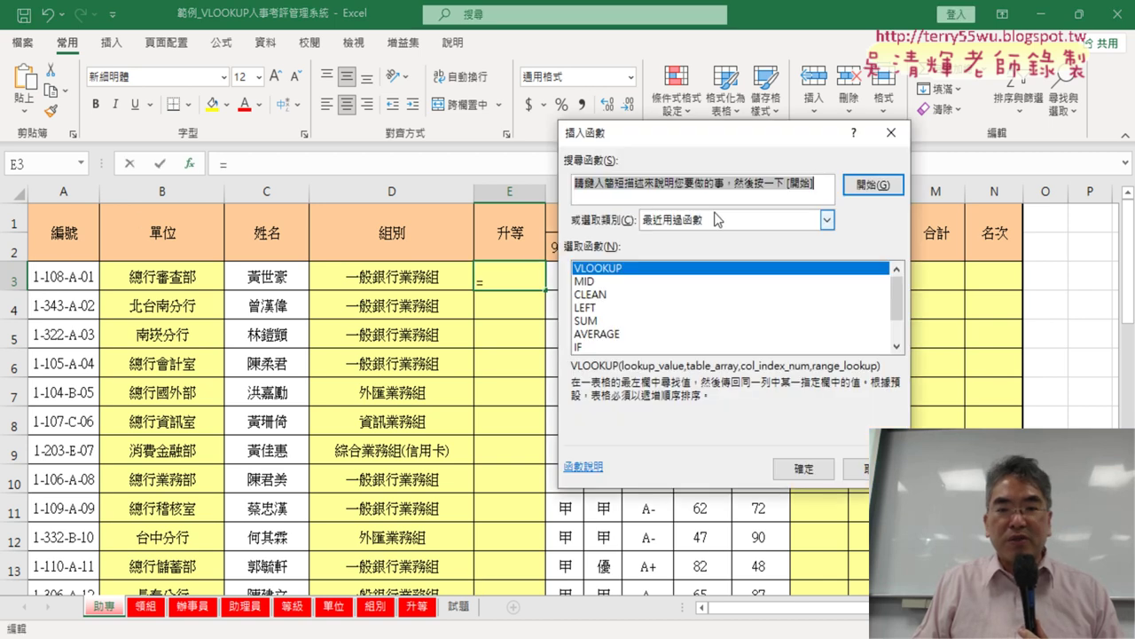
double_click(595, 308)
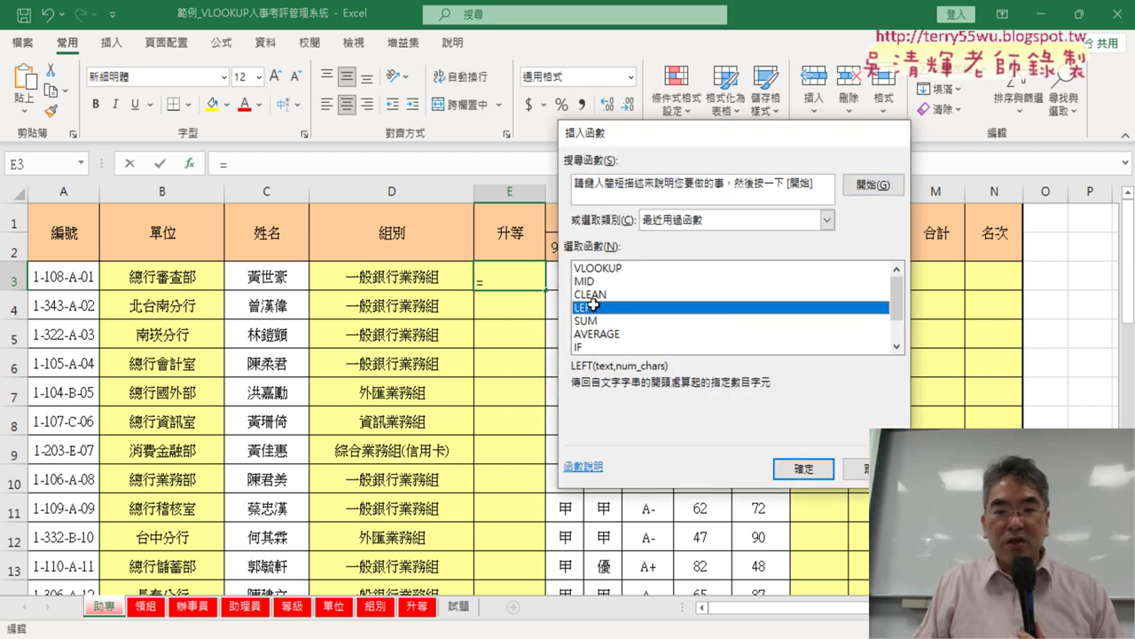
left_click(76, 276)
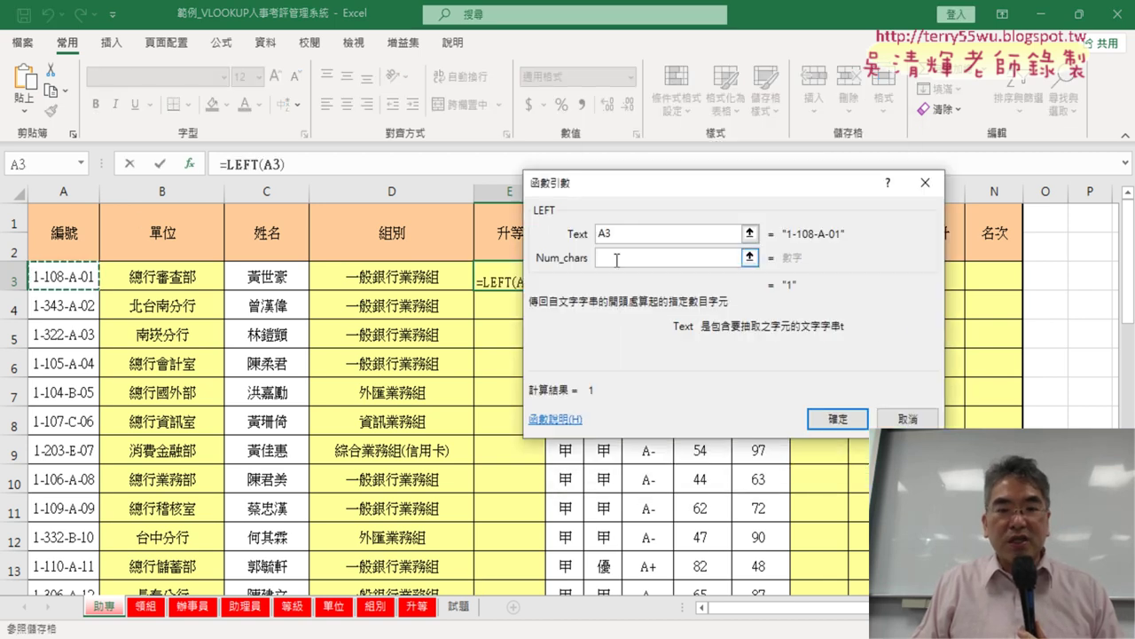
left_click(736, 258)
type("1")
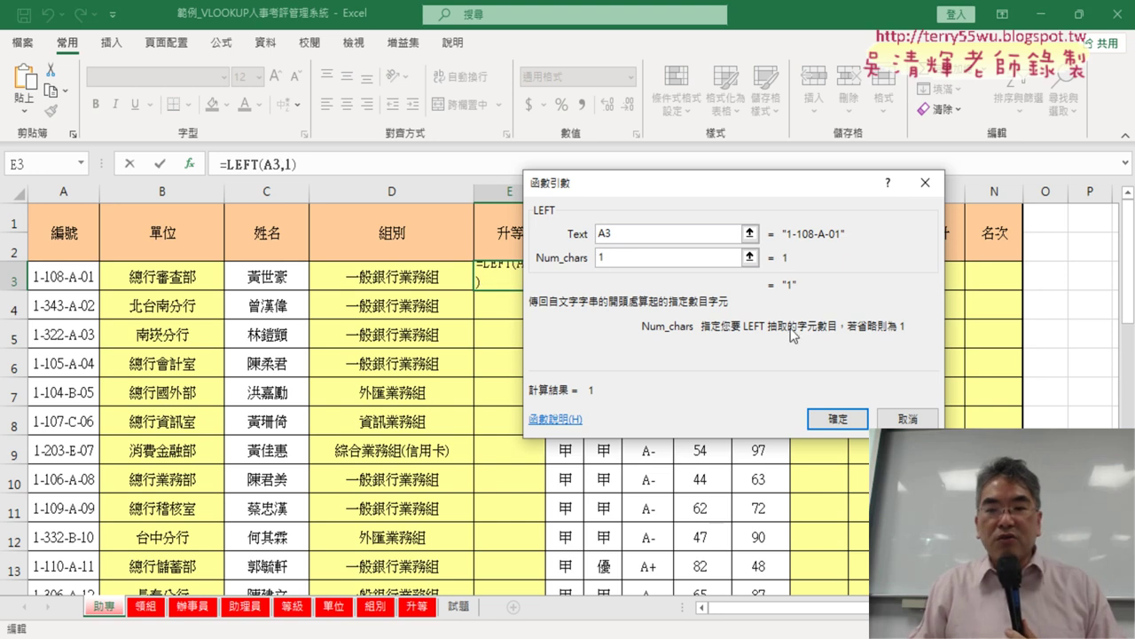
left_click(849, 419)
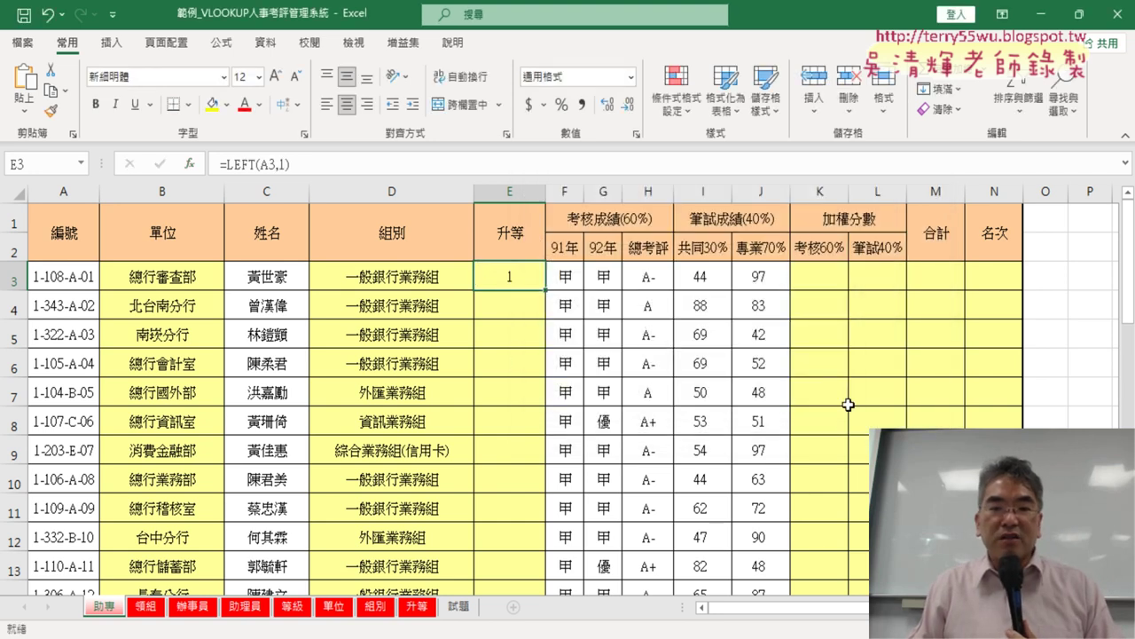
left_click(231, 165)
left_click_drag(221, 165, 291, 165)
right_click(270, 166)
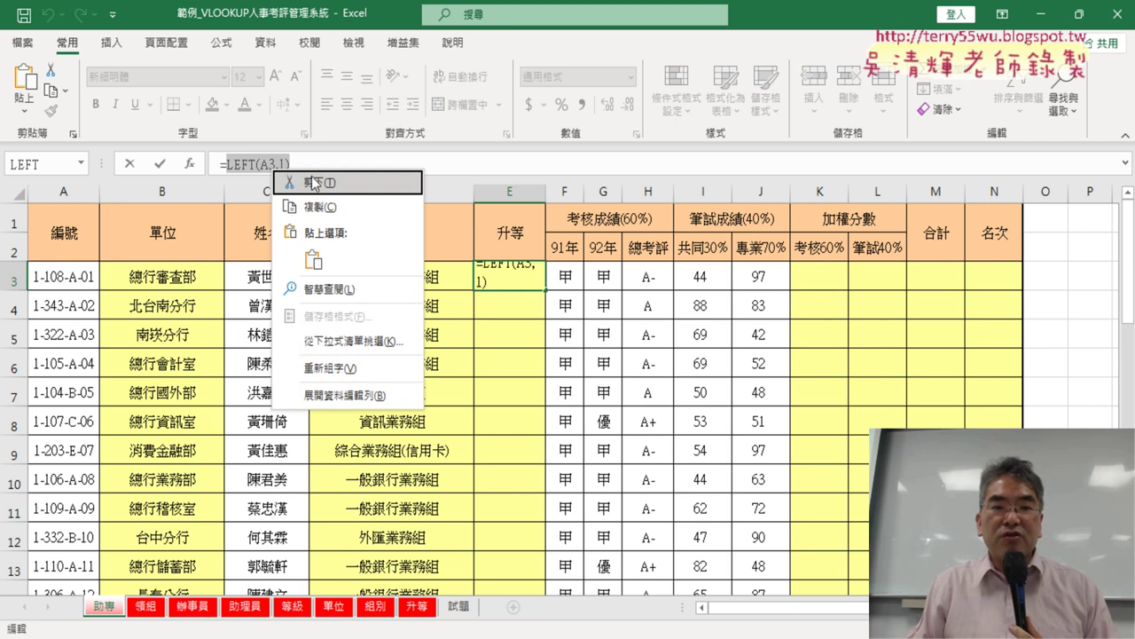
- Move LEFT(A3,1) into a new VLOOKUP as lookup value, with table 組別, column 2, match 0
left_click(315, 183)
left_click(191, 166)
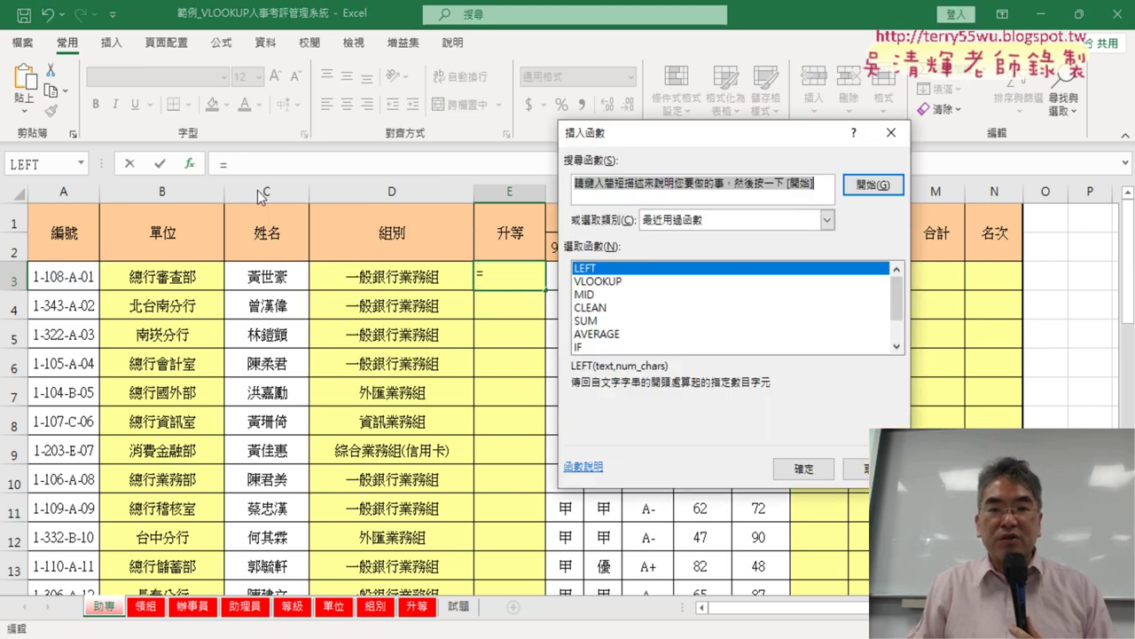
double_click(643, 281)
right_click(634, 211)
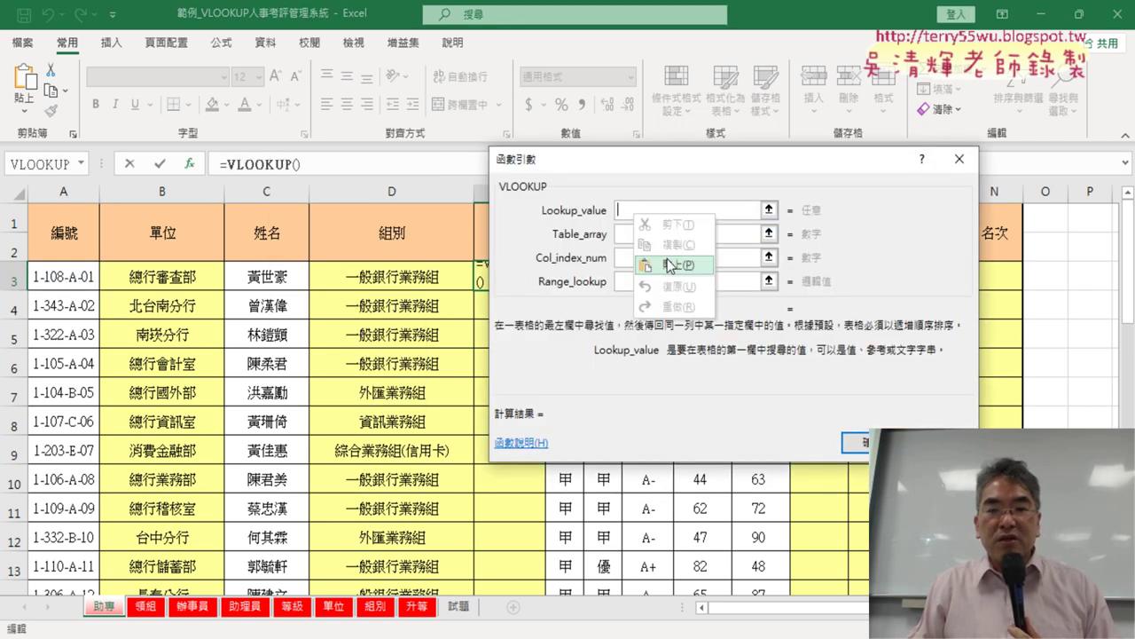
left_click(669, 266)
left_click(646, 233)
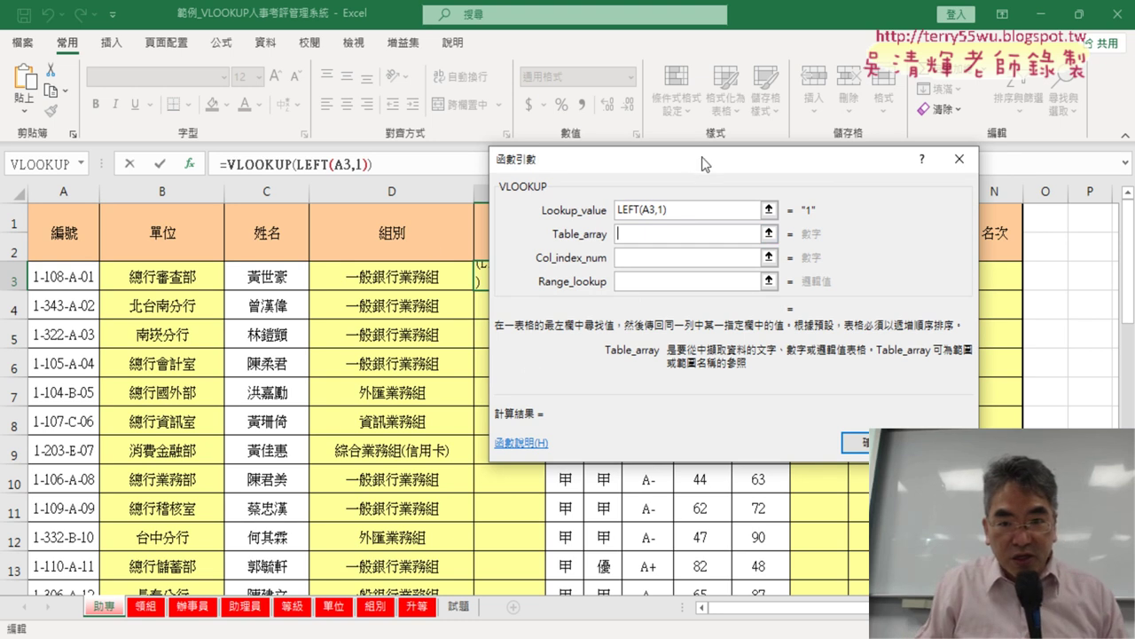
left_click_drag(704, 164, 845, 152)
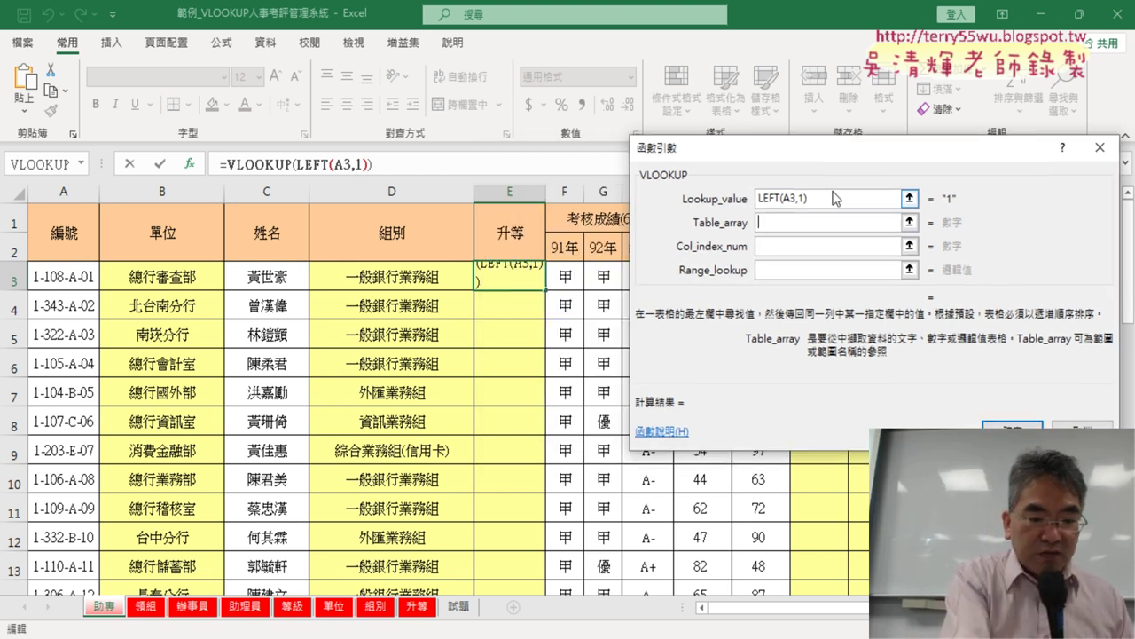
key("F3")
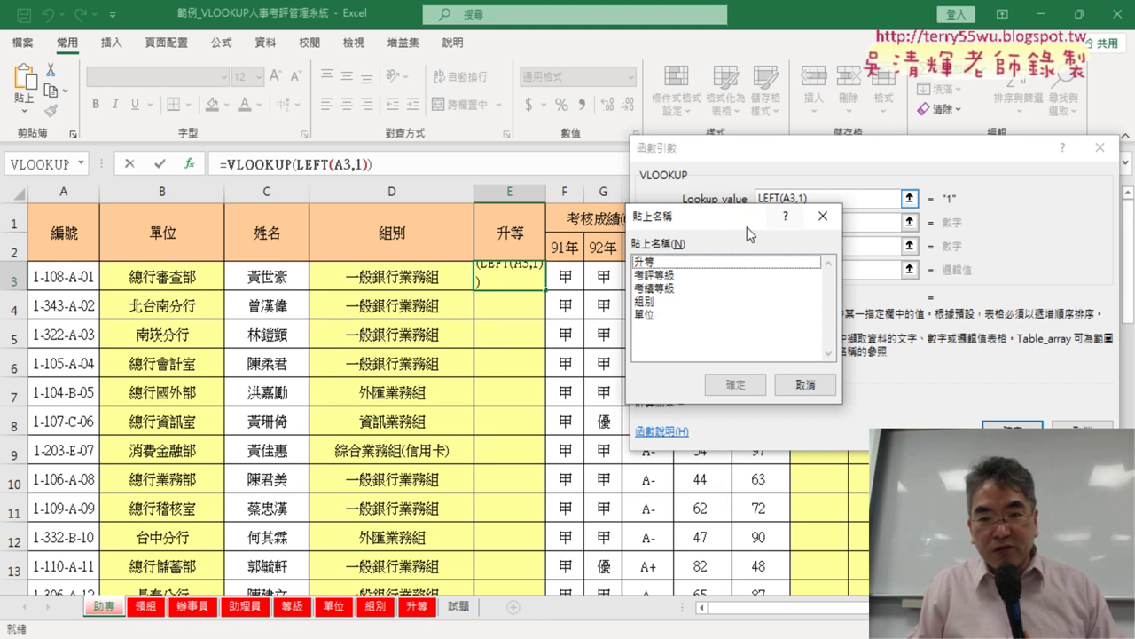
double_click(645, 302)
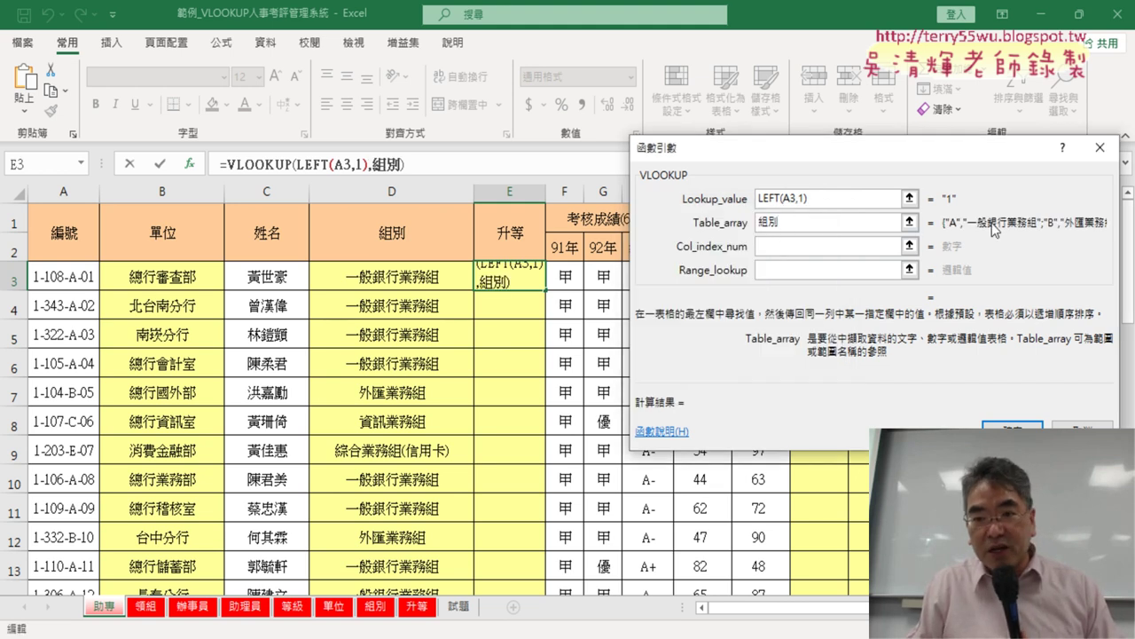
key("Tab")
type("2")
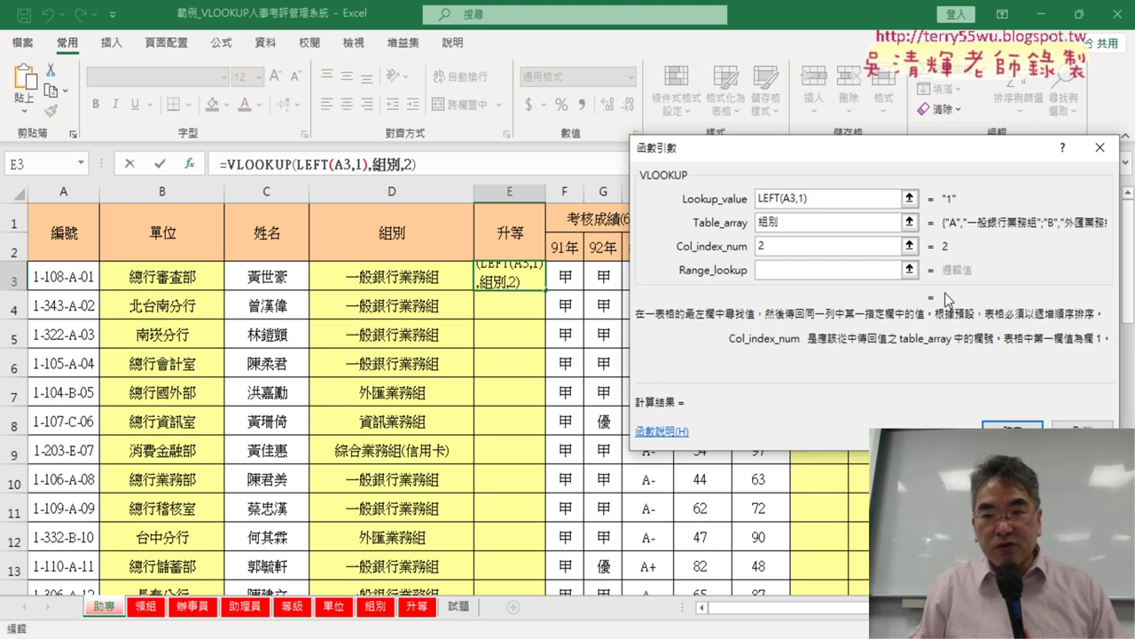
key("Tab")
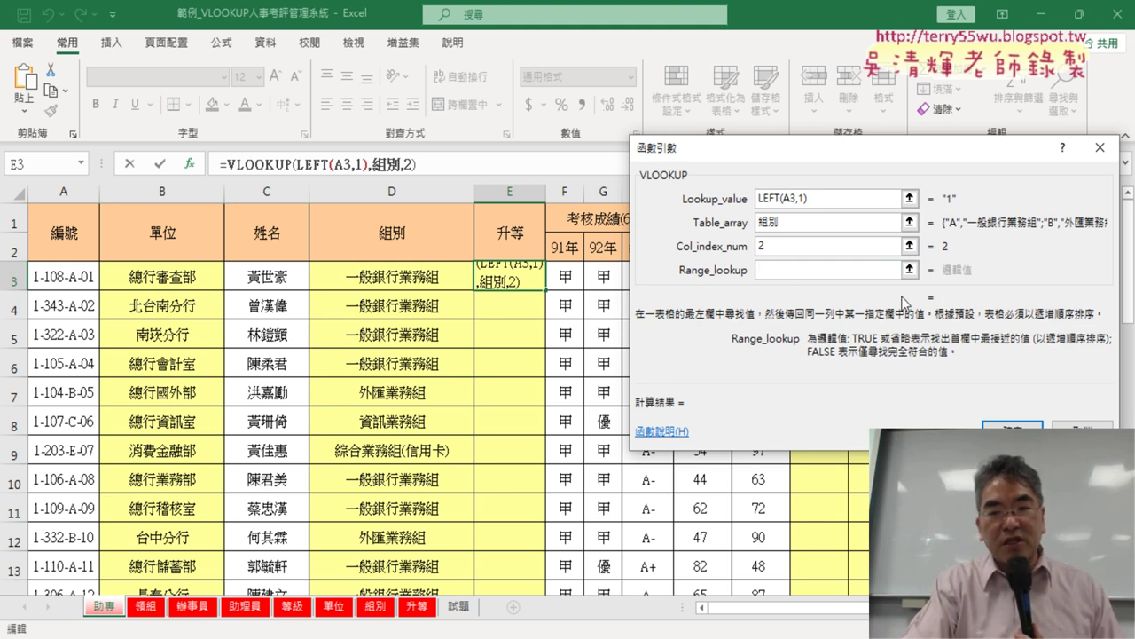
type("0")
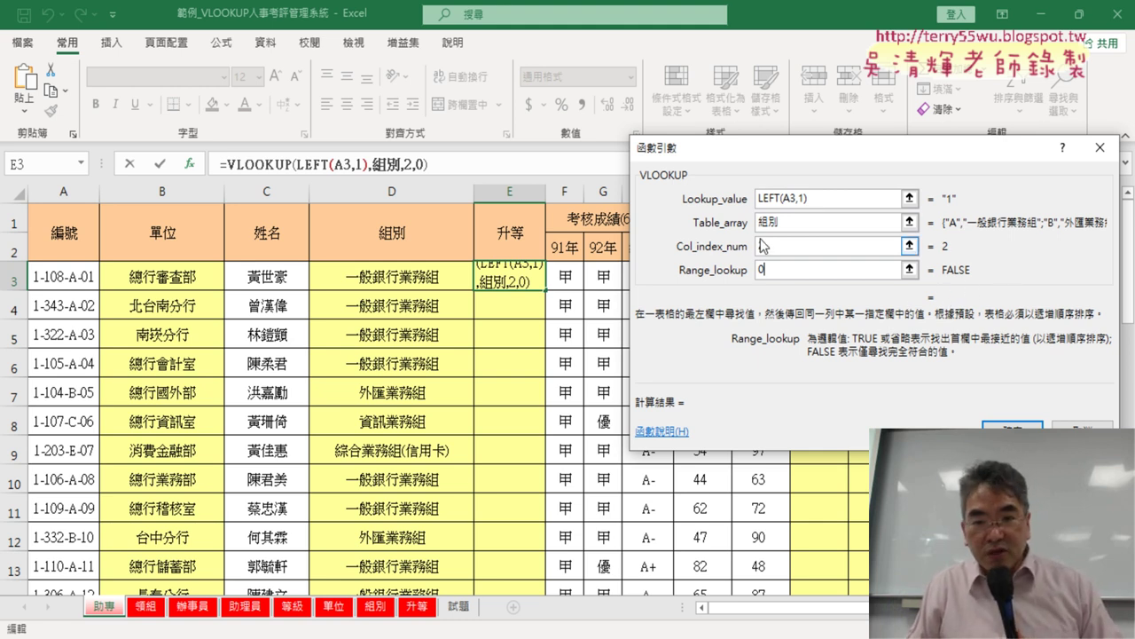
- Replace the wrong 組別 table argument with the 升等 named range
double_click(788, 222)
key("BackSpace")
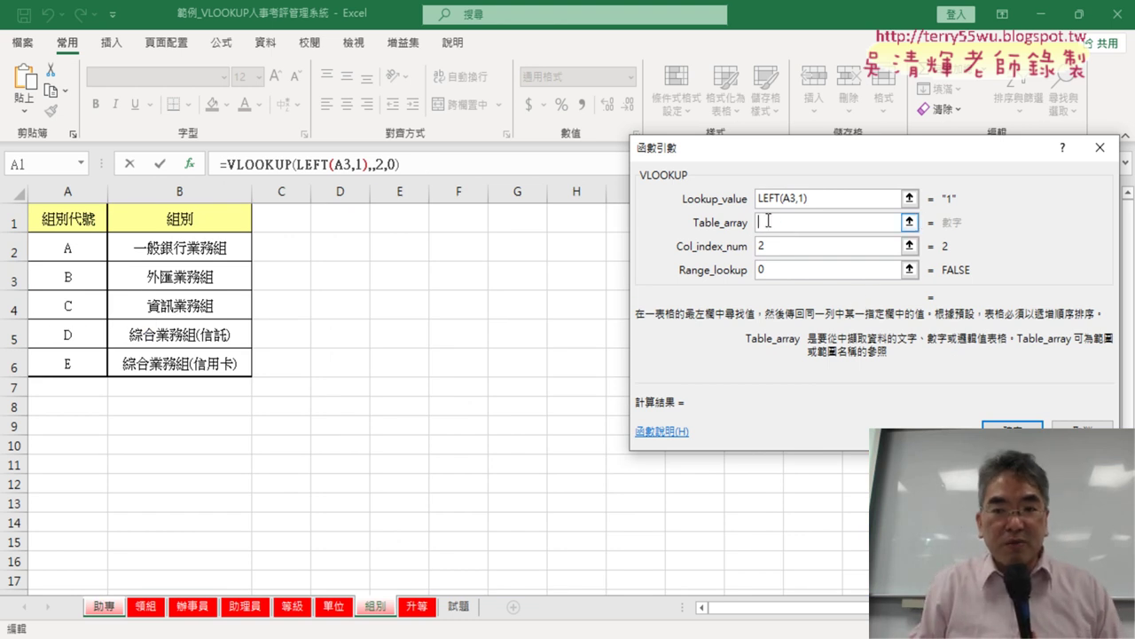
left_click(775, 248)
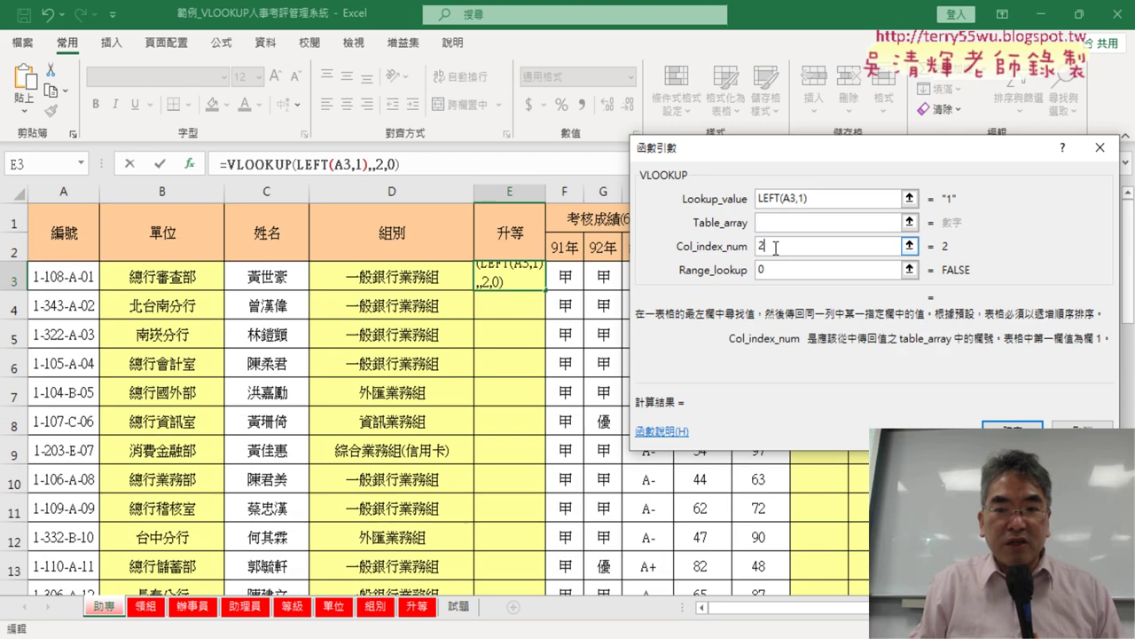
left_click(773, 223)
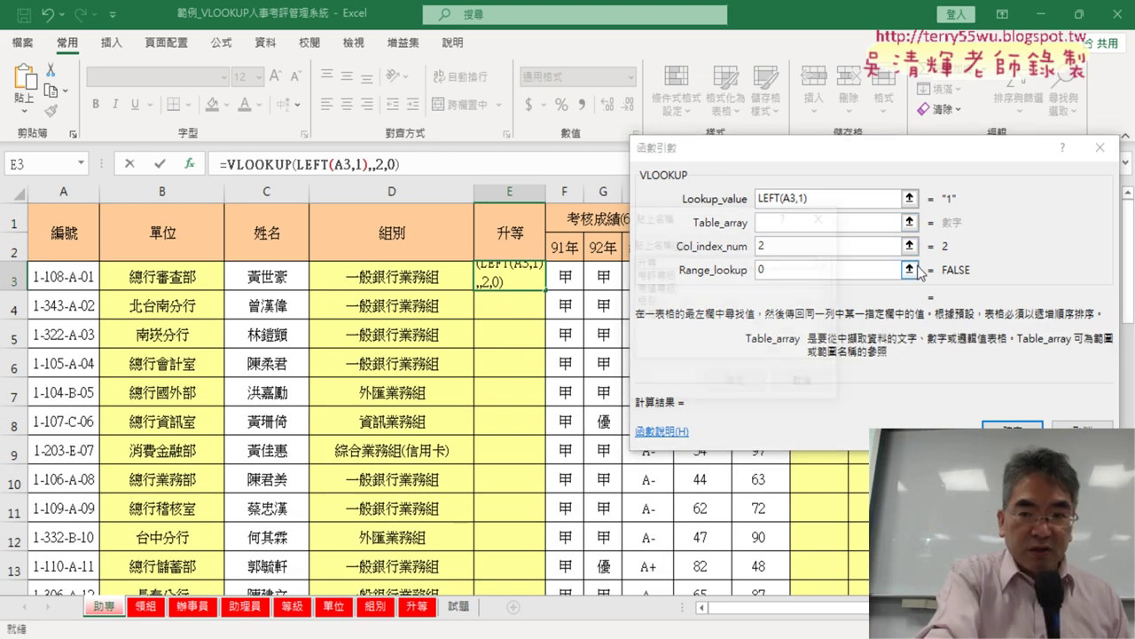
key("F3")
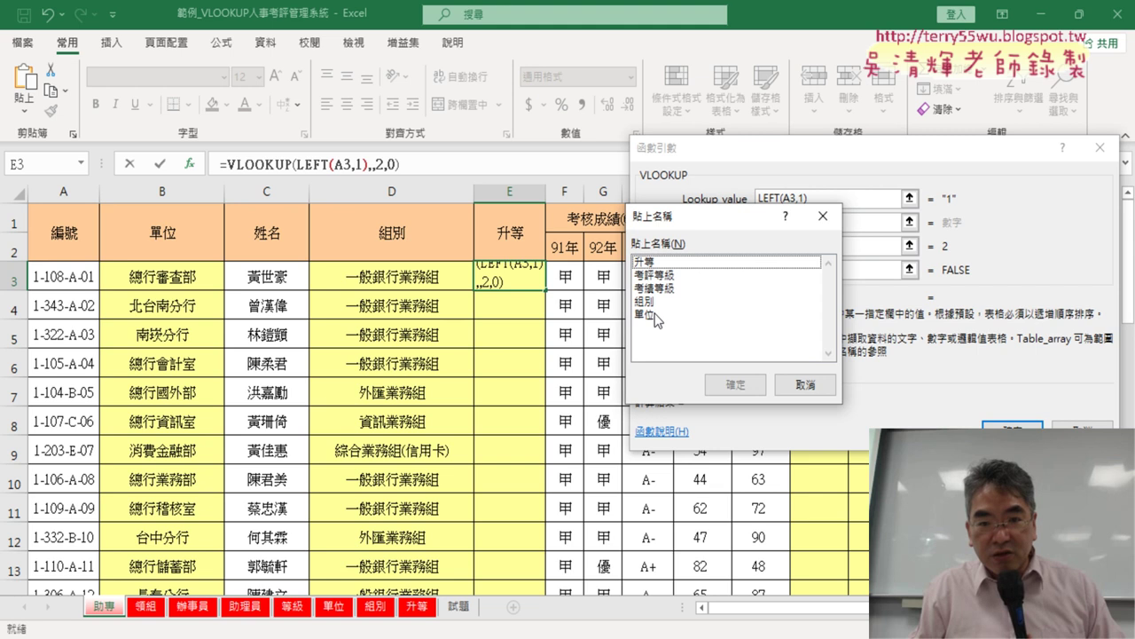
double_click(655, 263)
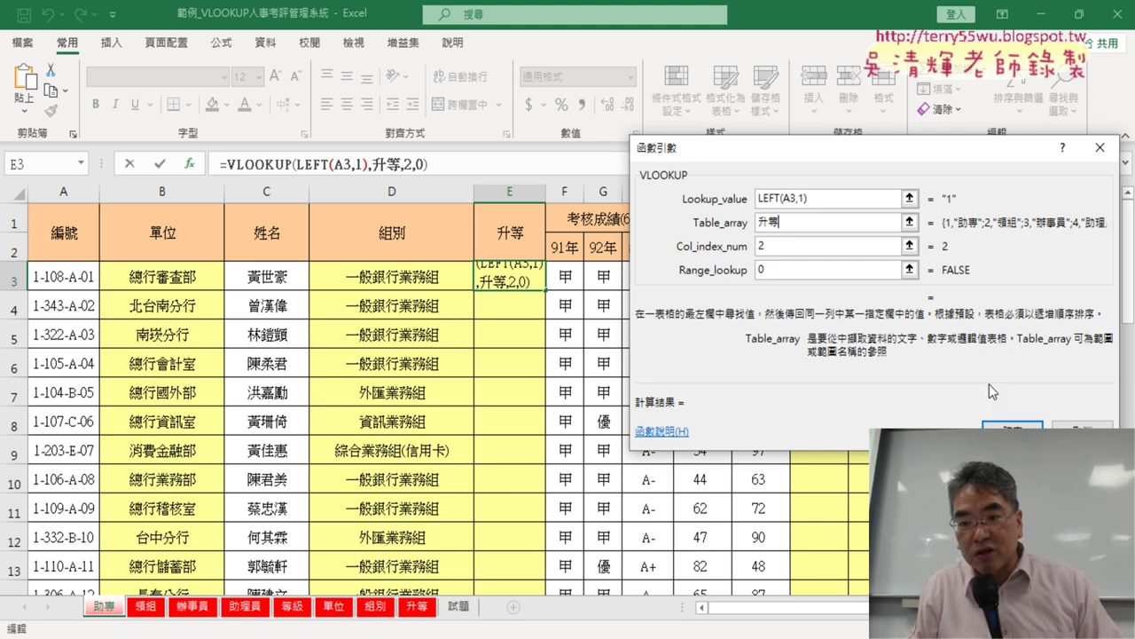
- Commit E3's VLOOKUP, compare its #N/A against the 升等 codes, and inspect LEFT's arguments
left_click(1011, 424)
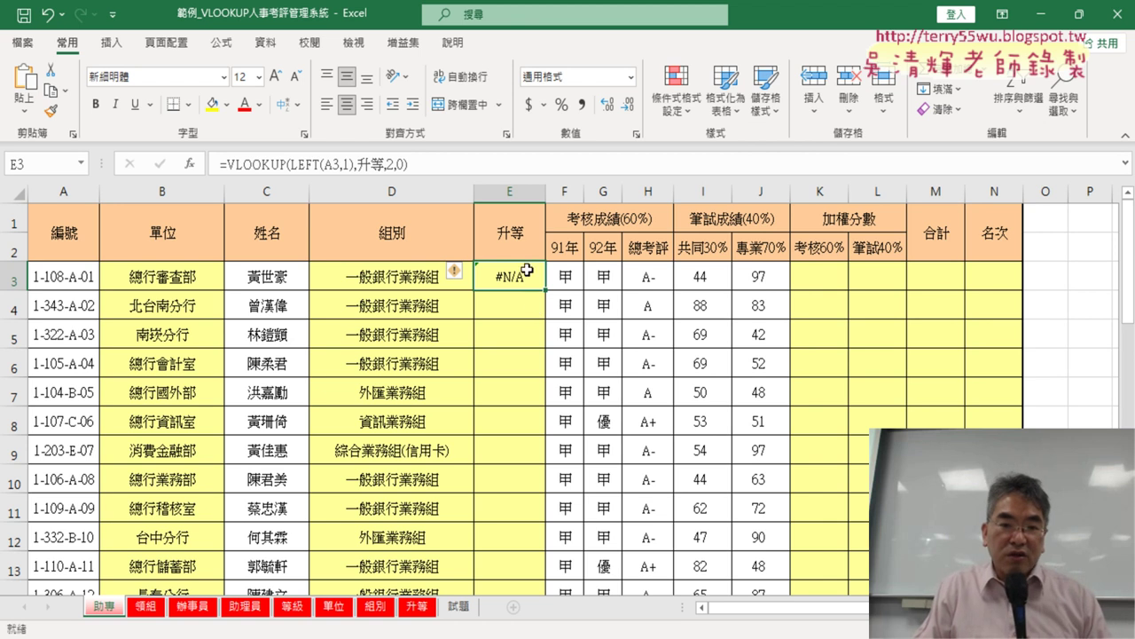
left_click(416, 606)
left_click(72, 249)
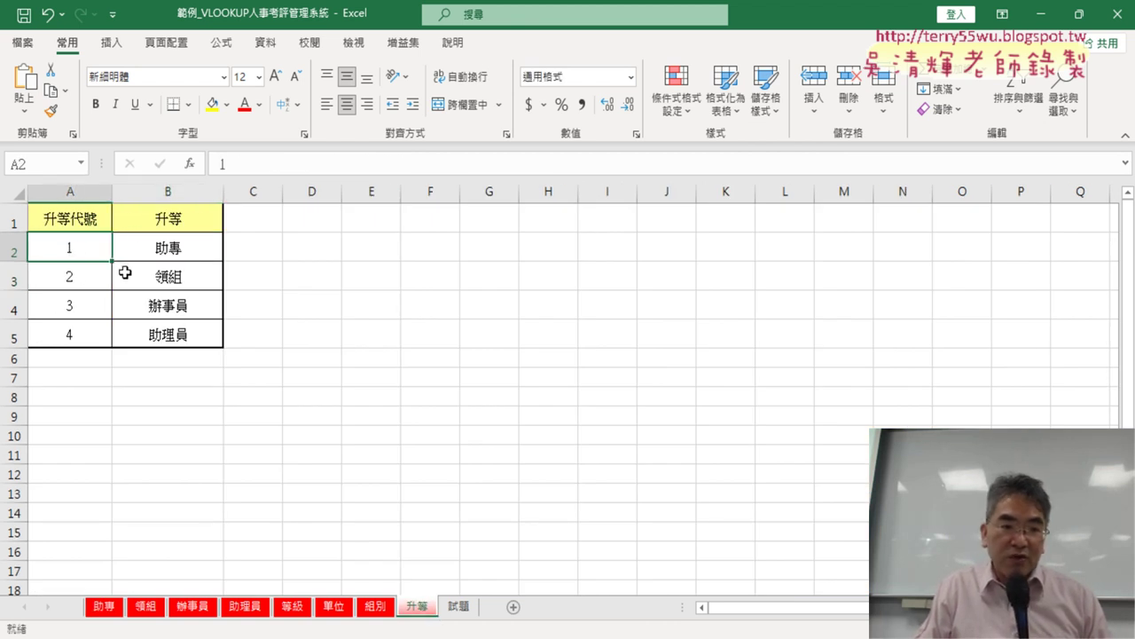
left_click(105, 606)
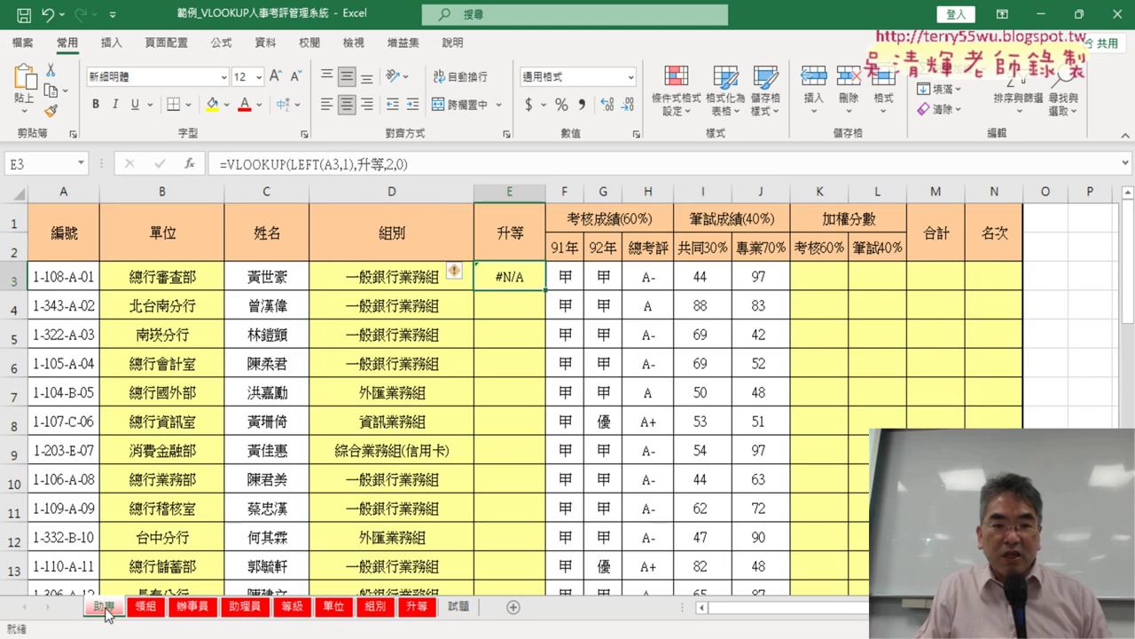
left_click(300, 164)
left_click(189, 165)
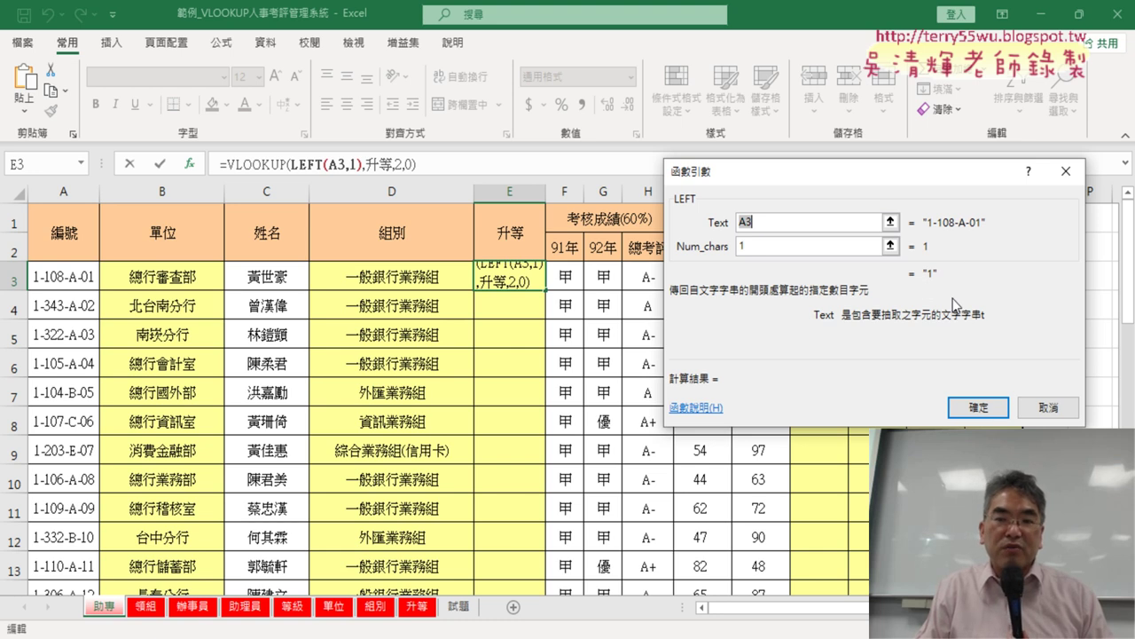
left_click(1049, 408)
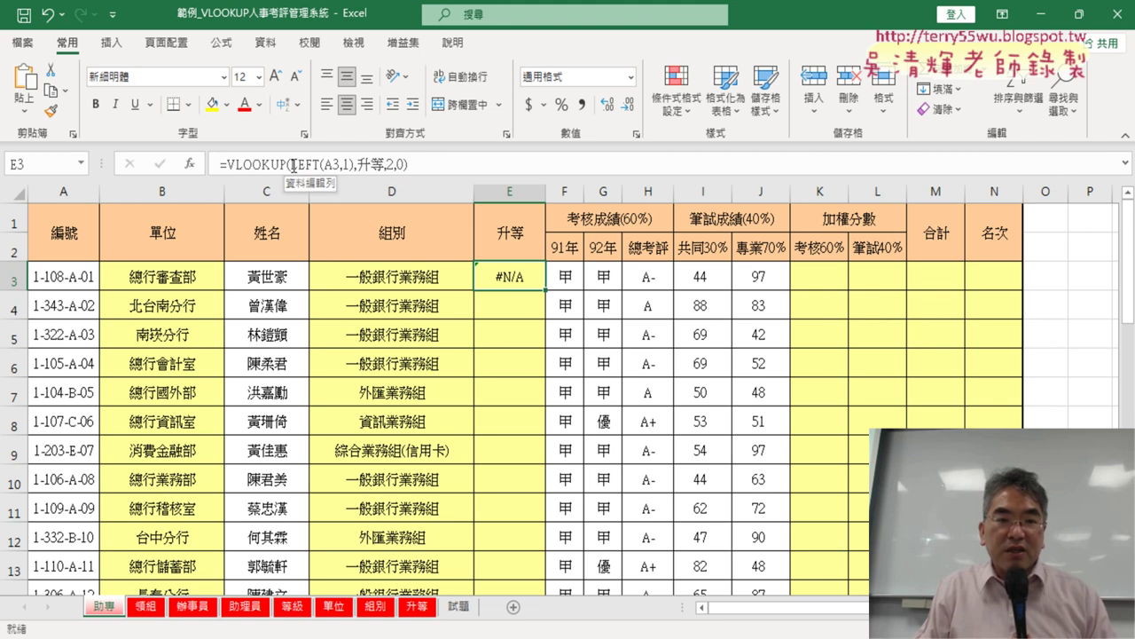
- Wrap LEFT(A3,1) in VALUE so E3 reads =VLOOKUP(VALUE(LEFT(A3,1)),升等,2,0)
left_click_drag(293, 165, 355, 165)
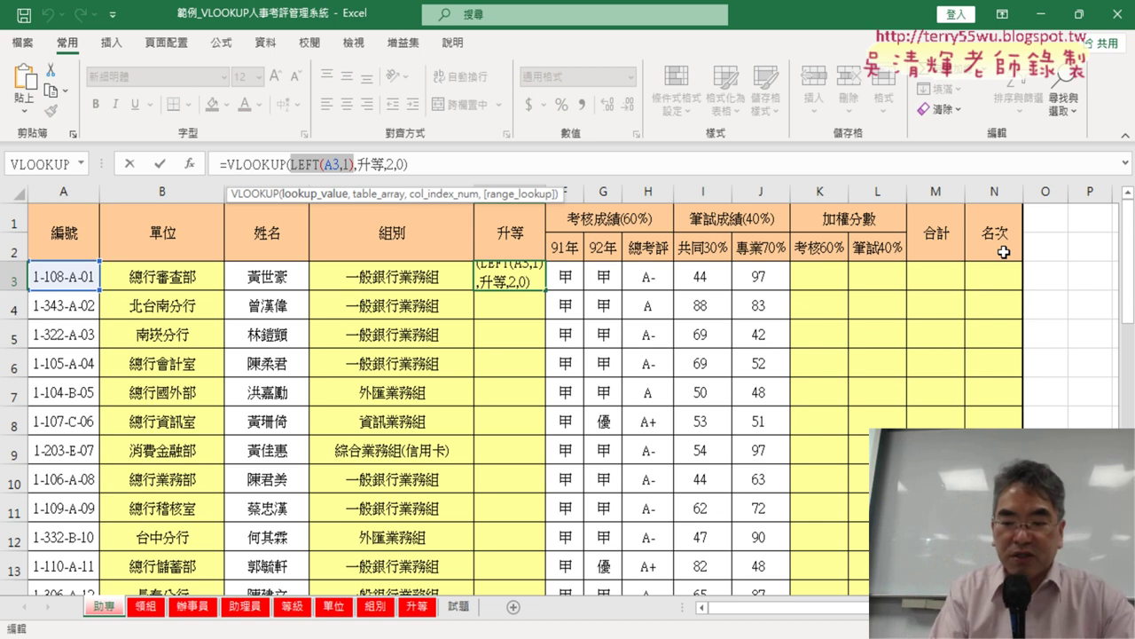
key("Left")
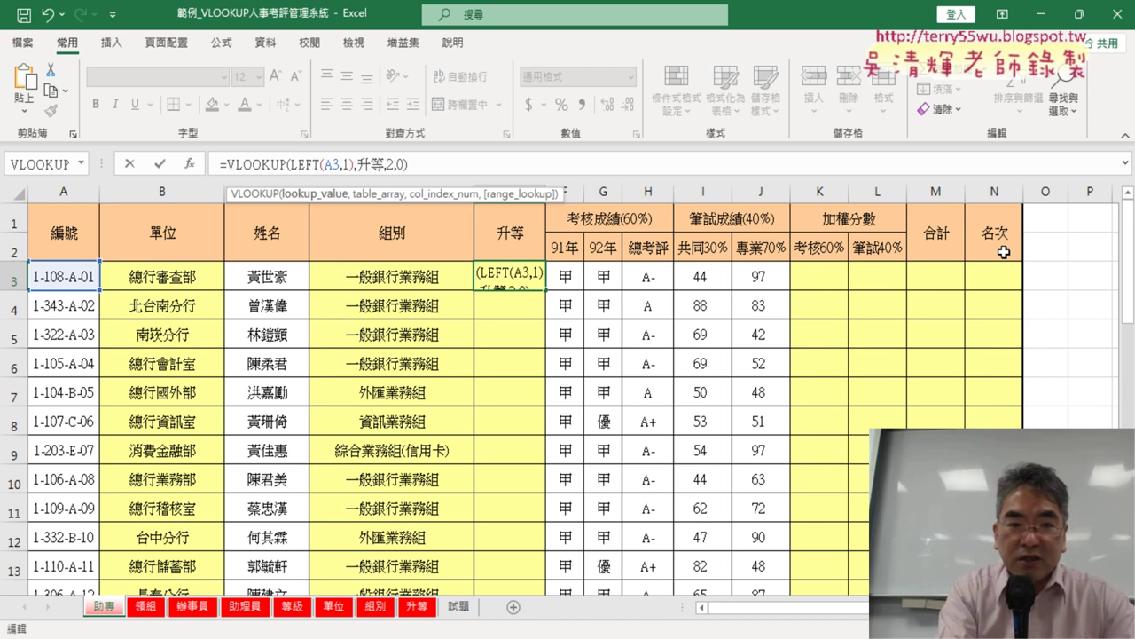
type("v")
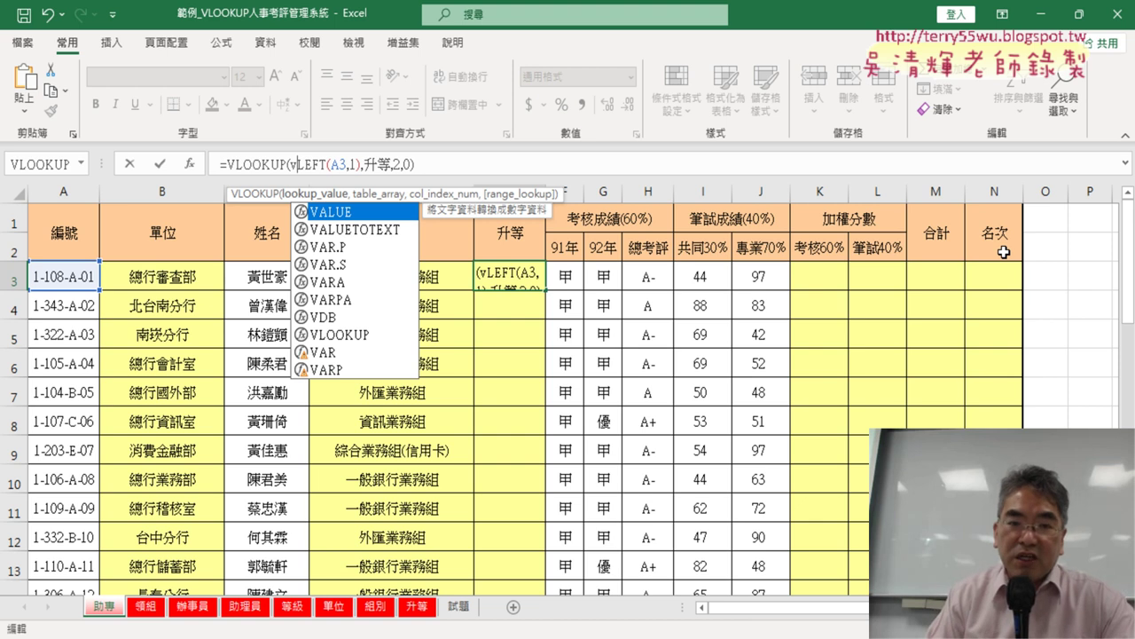
double_click(345, 213)
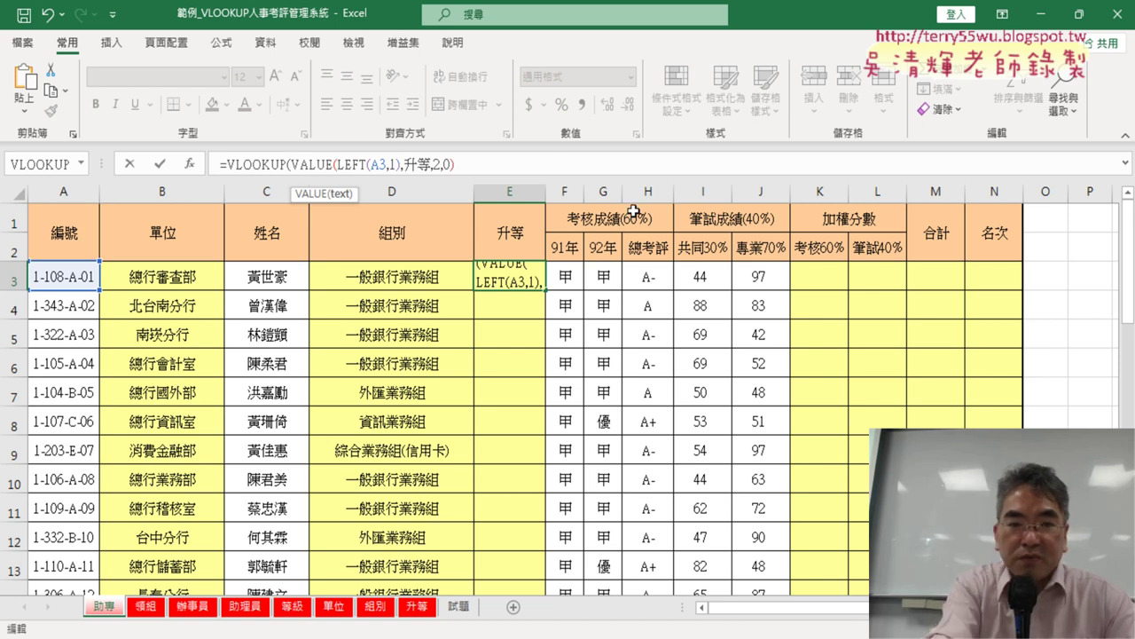
type(")")
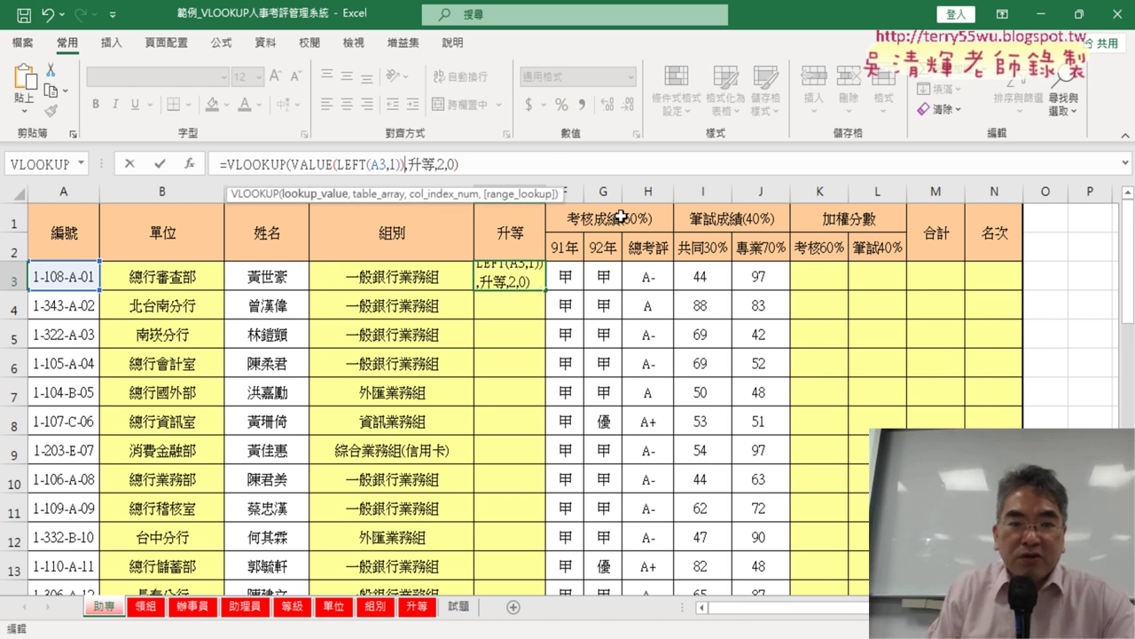
- Mark up LEFT(A3,1) in the formula with the screen pen, then erase the marks
left_click_drag(340, 165, 403, 164)
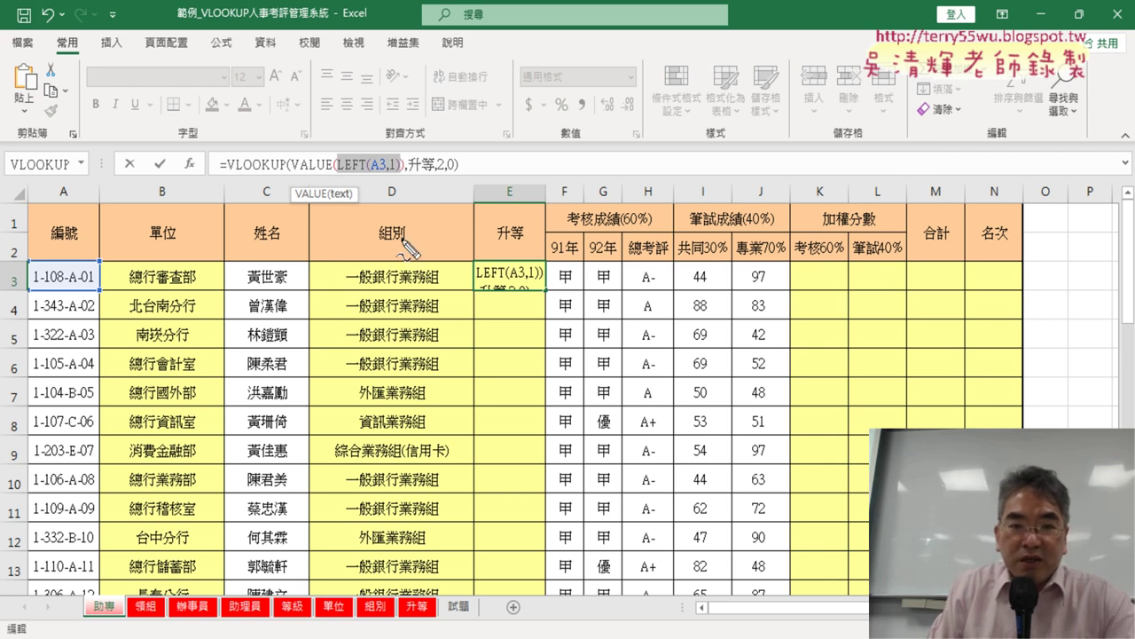
left_click_drag(364, 175, 404, 175)
mouse_move(325, 71)
left_mouse_down()
mouse_move(327, 89)
mouse_move(366, 119)
left_mouse_up()
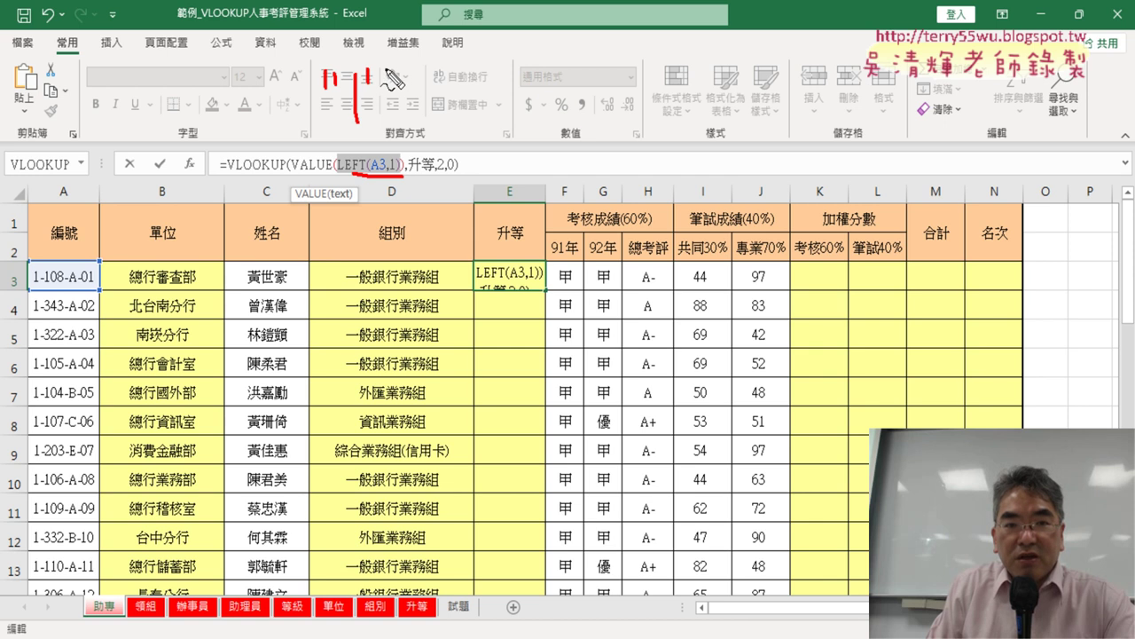
left_click_drag(381, 70, 378, 92)
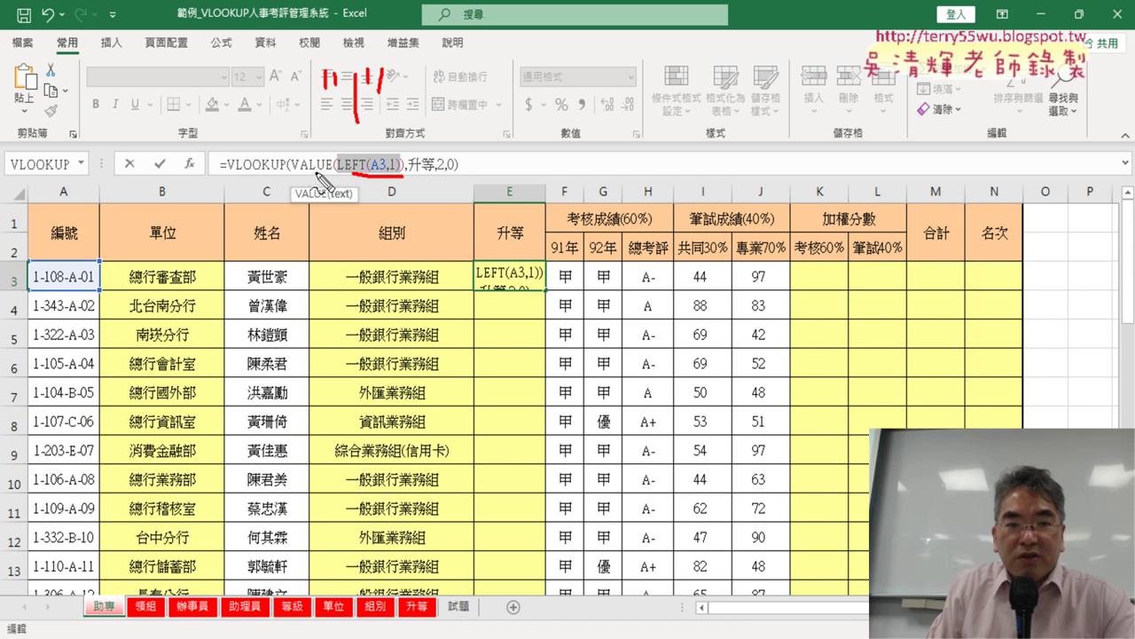
left_click_drag(314, 174, 328, 174)
mouse_move(383, 108)
left_mouse_down()
mouse_move(463, 105)
mouse_move(439, 120)
left_mouse_up()
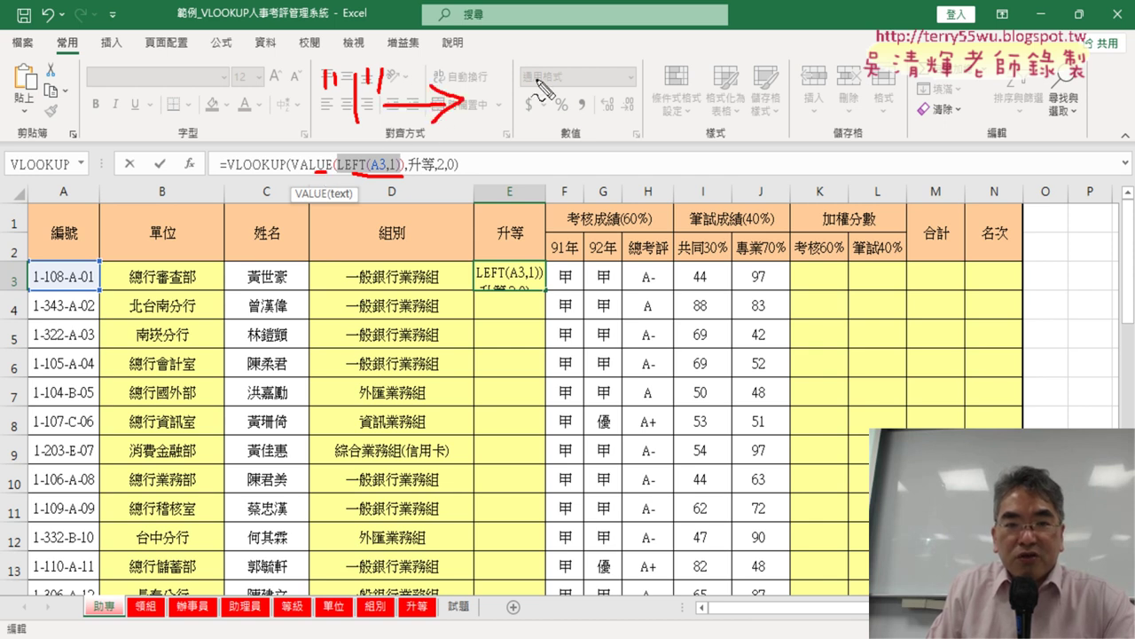
left_click_drag(502, 62, 502, 126)
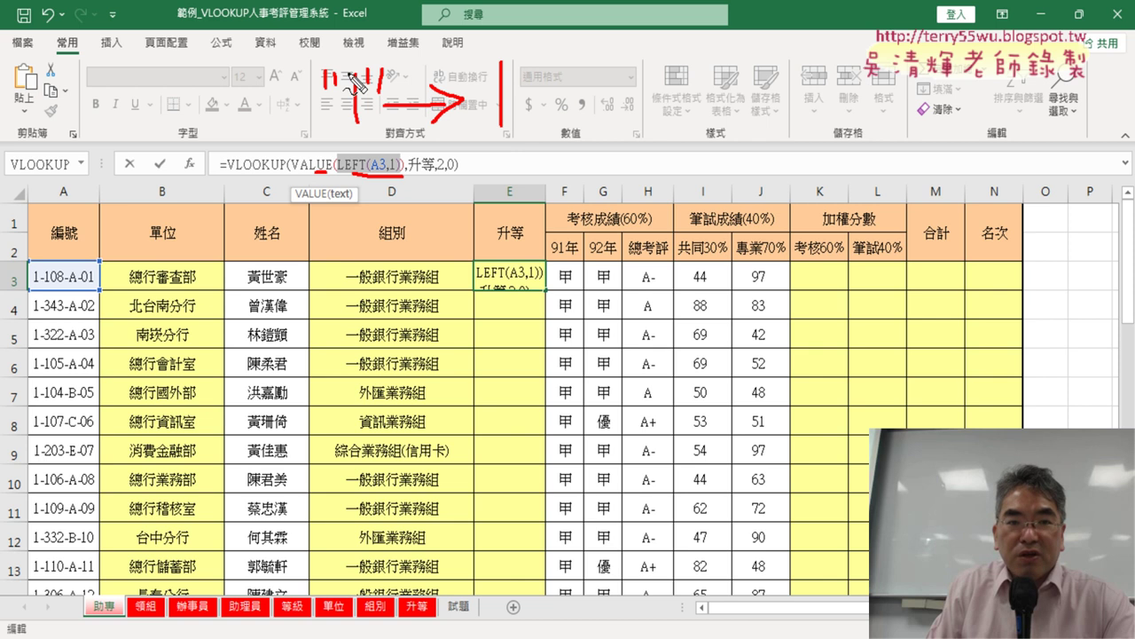
left_click_drag(321, 134, 381, 132)
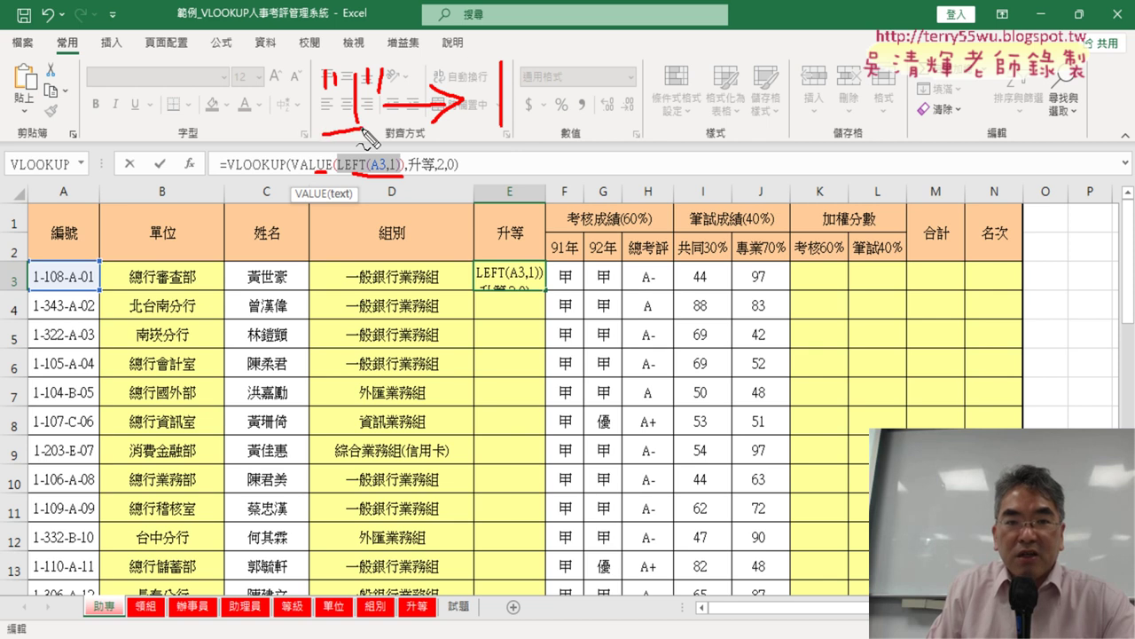
left_click_drag(468, 134, 520, 133)
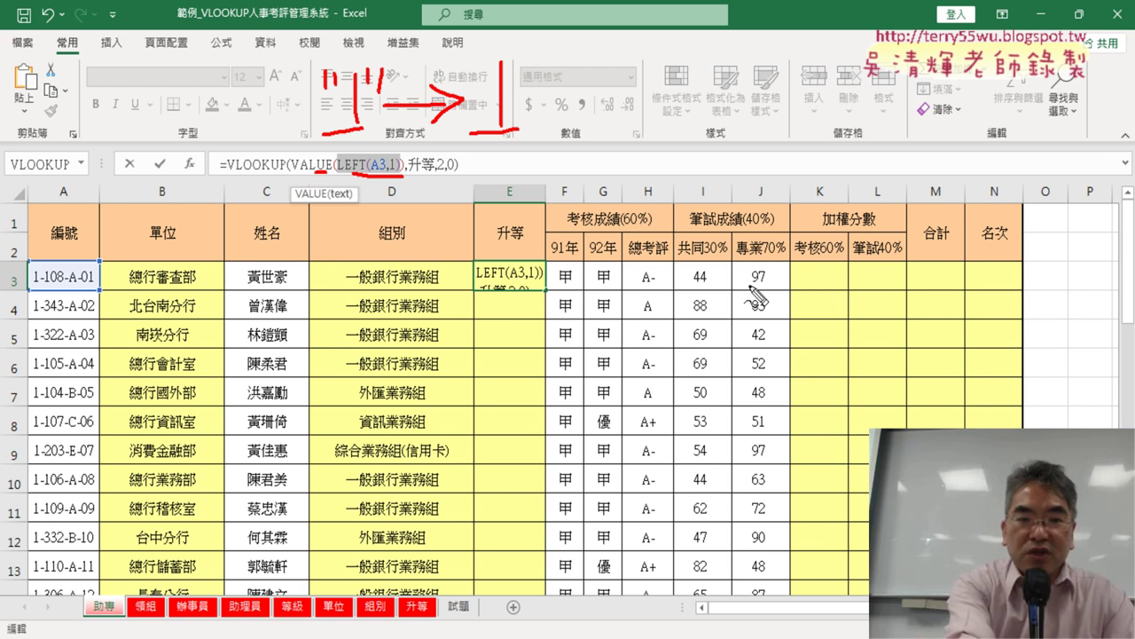
key("Escape")
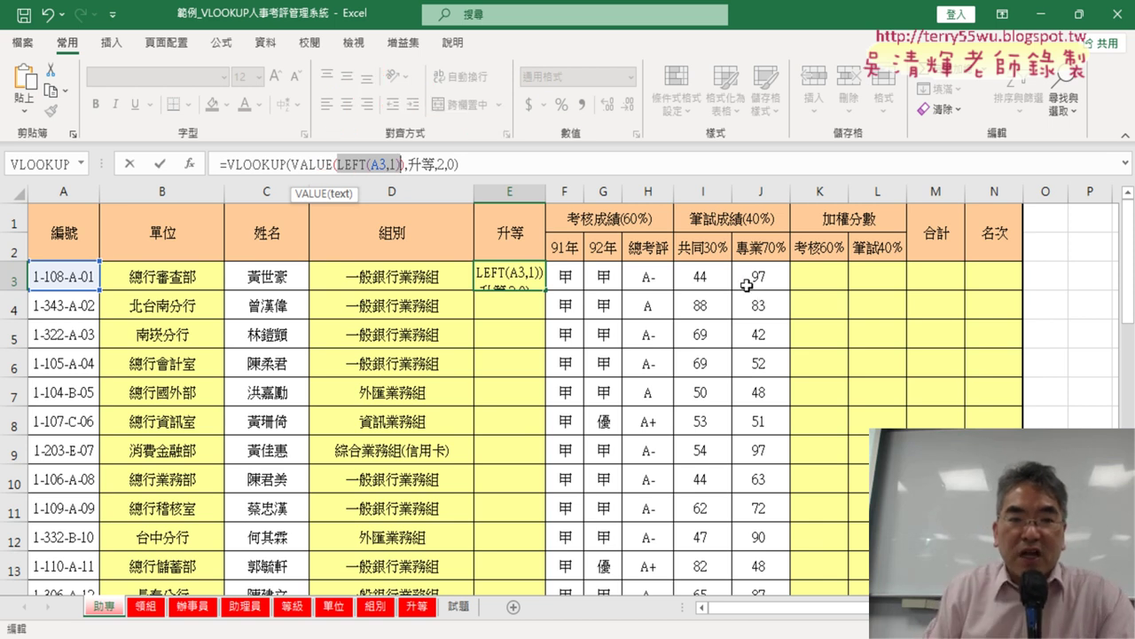
- Commit E3's VALUE-wrapped lookup and fill it down column E so every row shows 助專
left_click(160, 164)
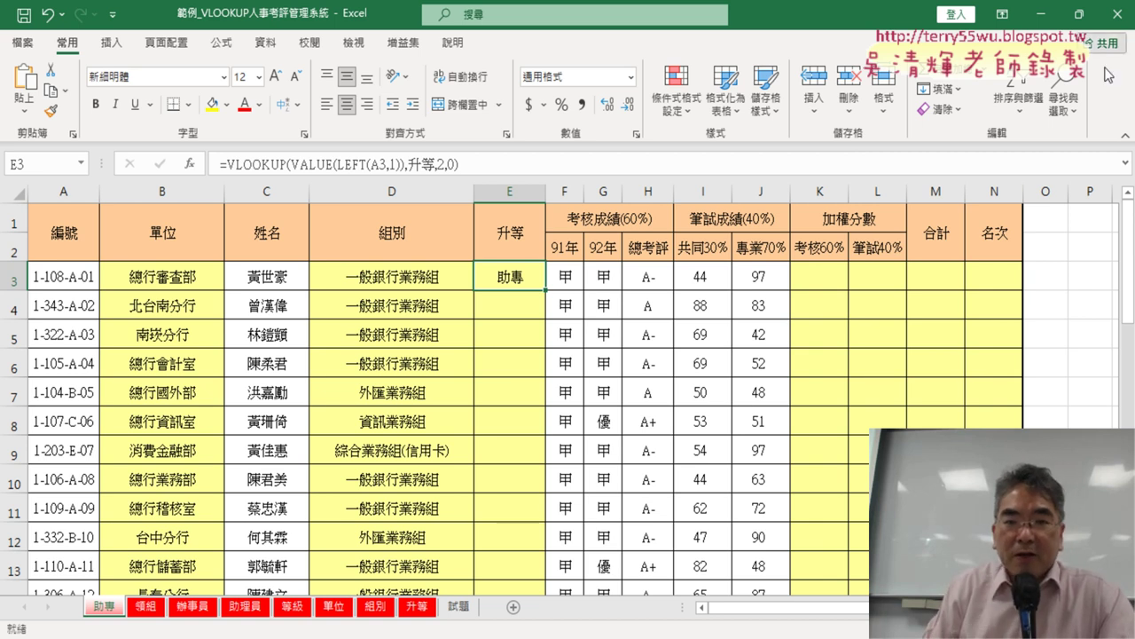
double_click(544, 289)
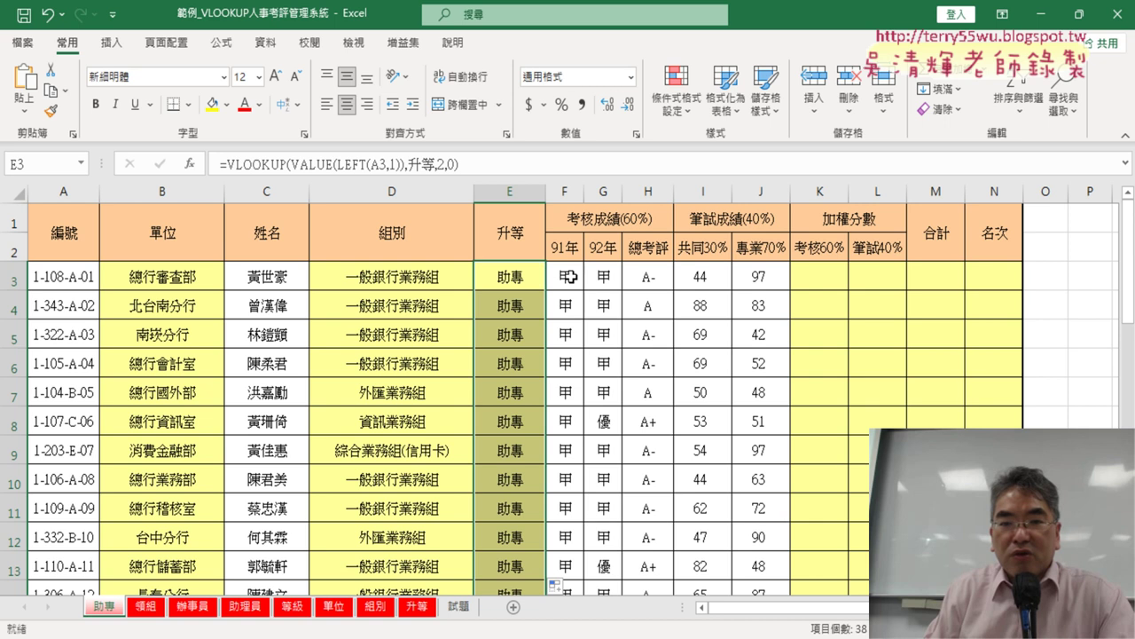
left_click_drag(566, 276, 644, 274)
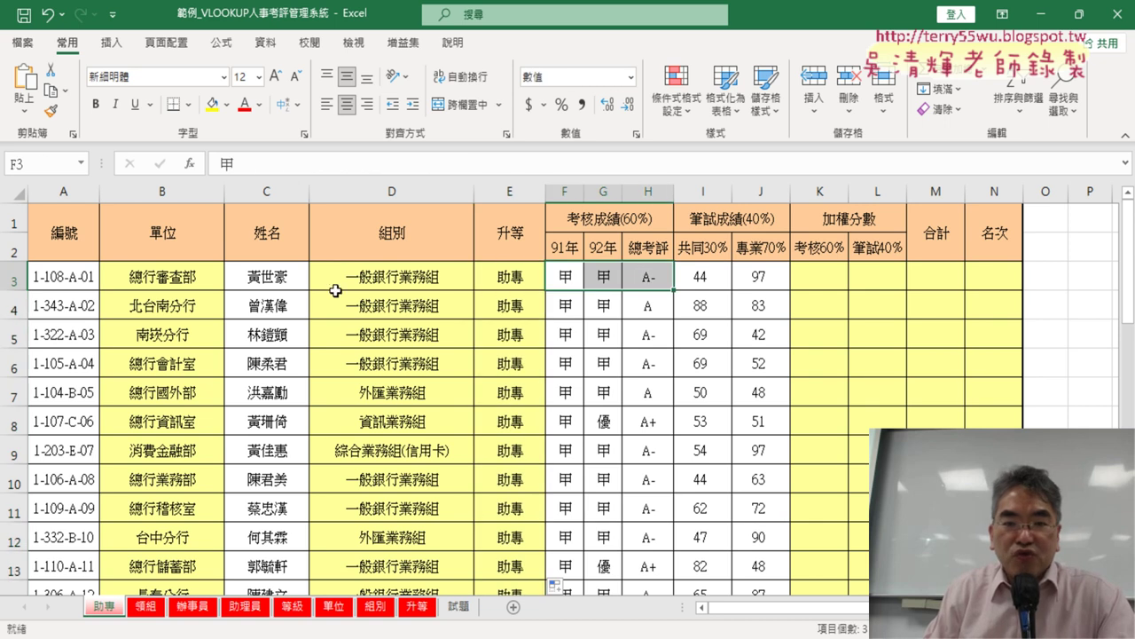
left_click(566, 276)
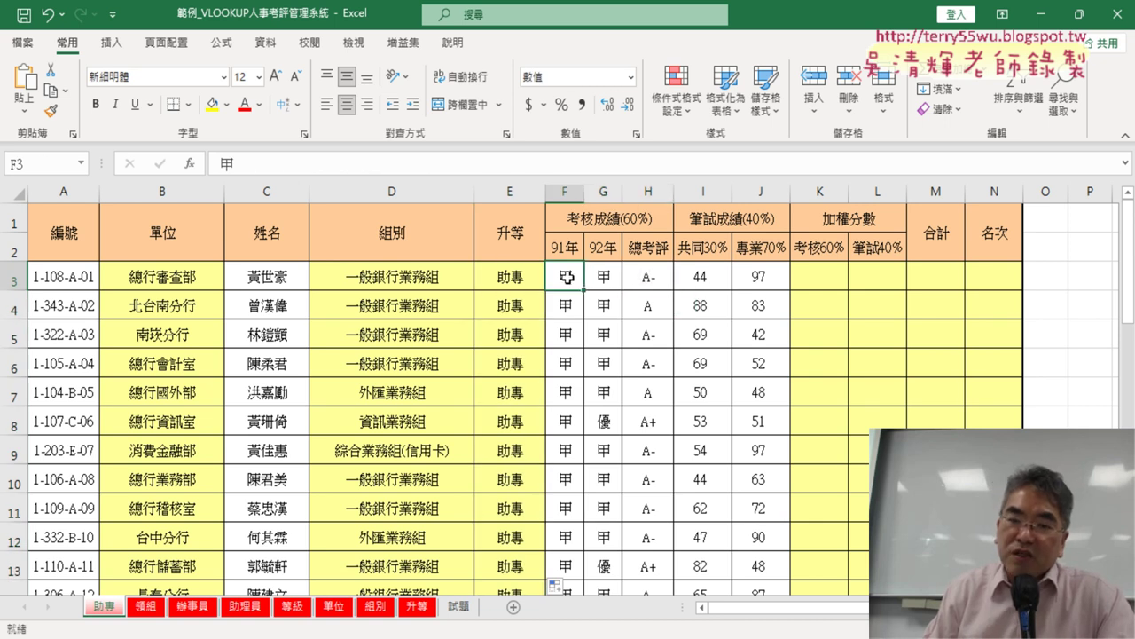
left_click(602, 278)
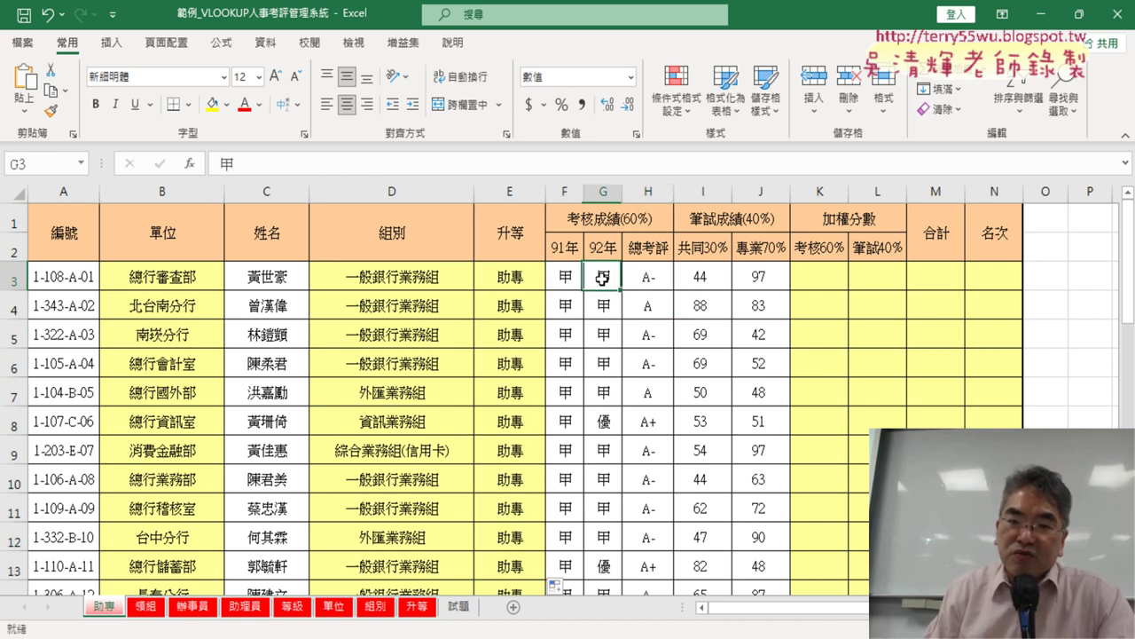
left_click(647, 279)
key("shift+Left")
key("shift+Left")
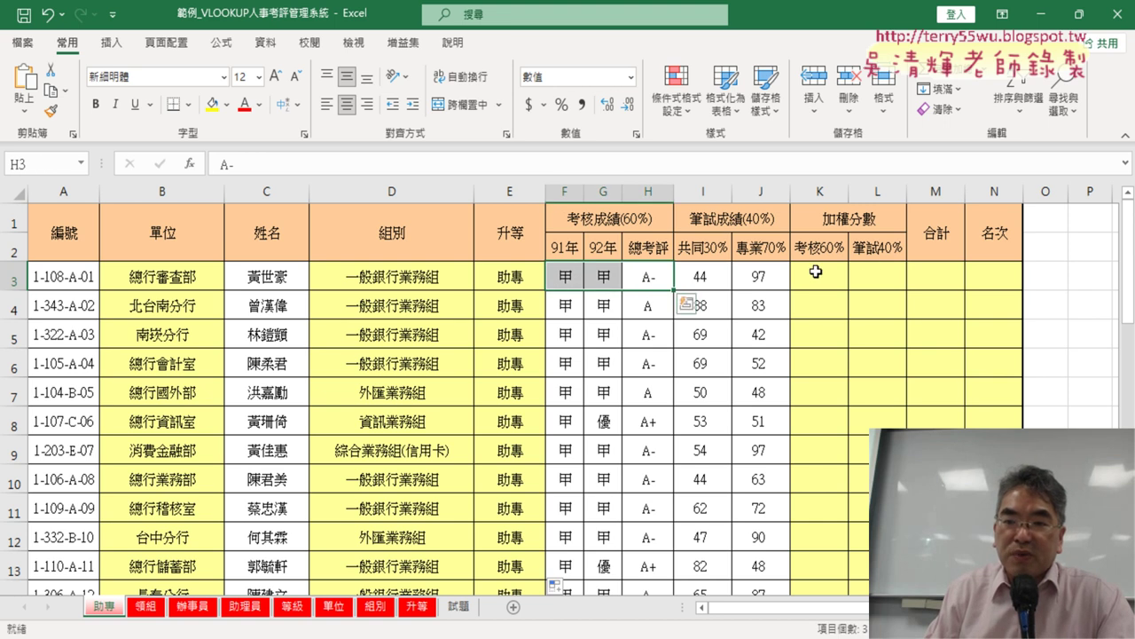
left_click(816, 272)
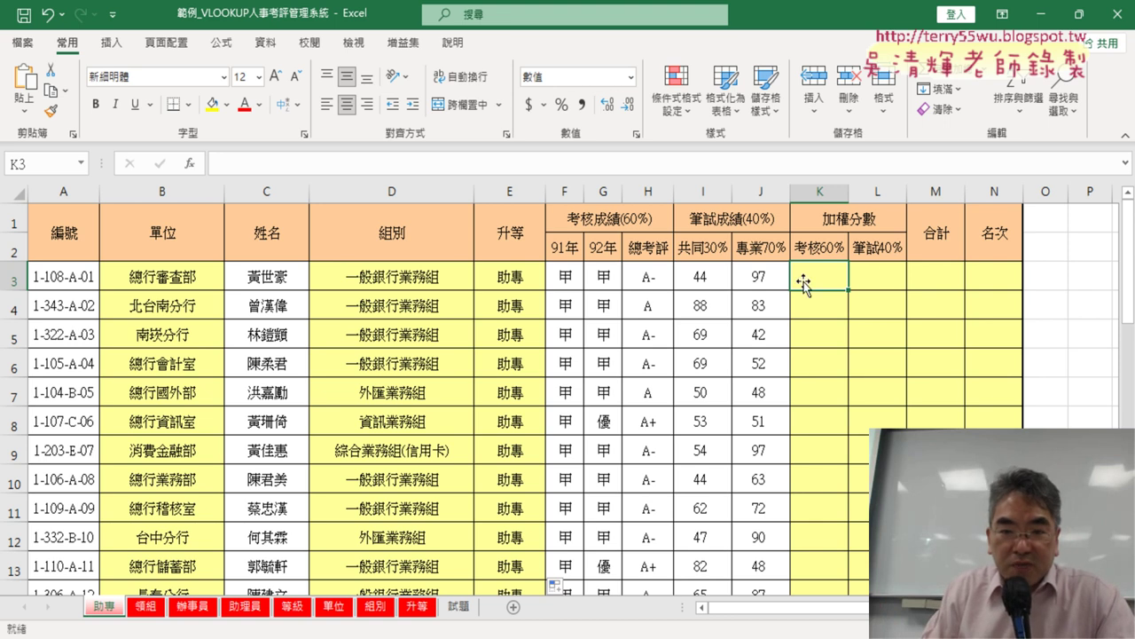
left_click(665, 316)
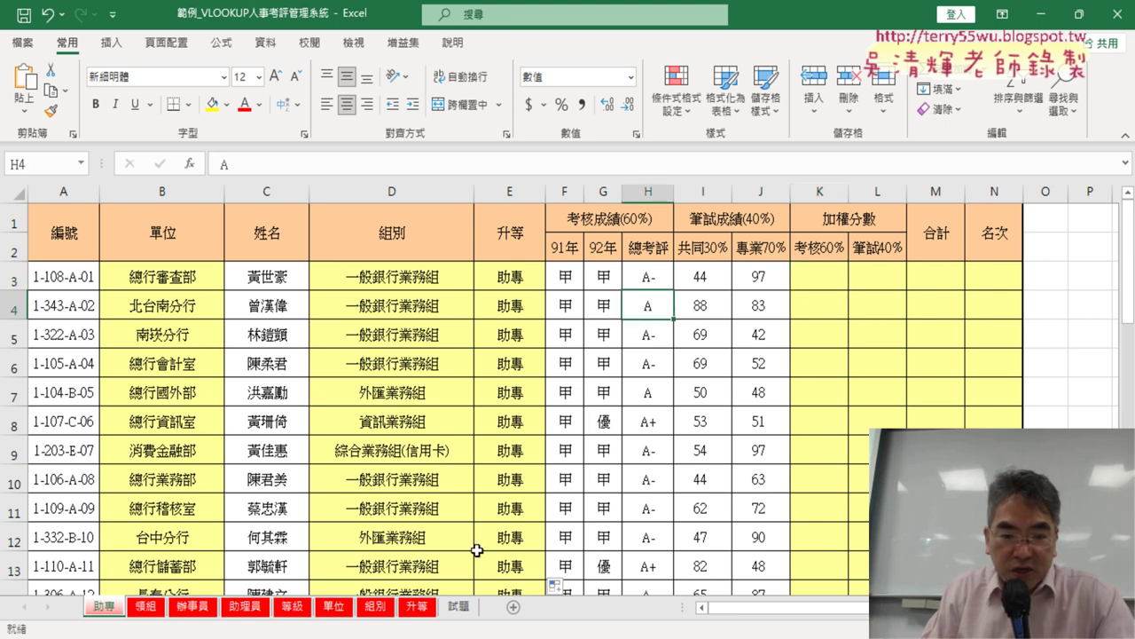
left_click(295, 607)
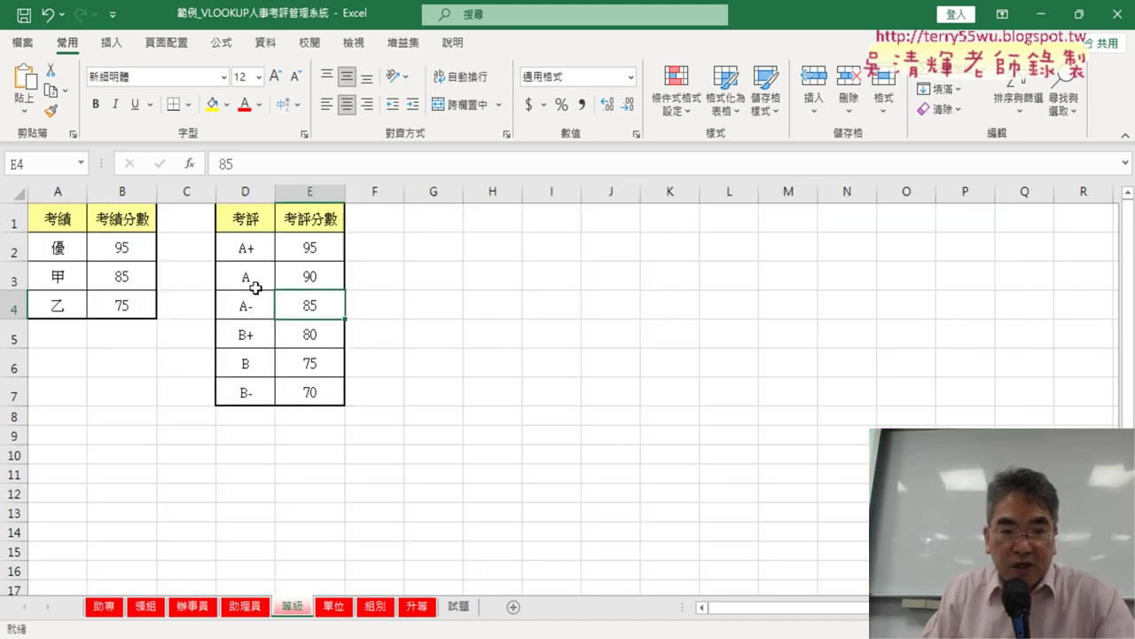
left_click(105, 609)
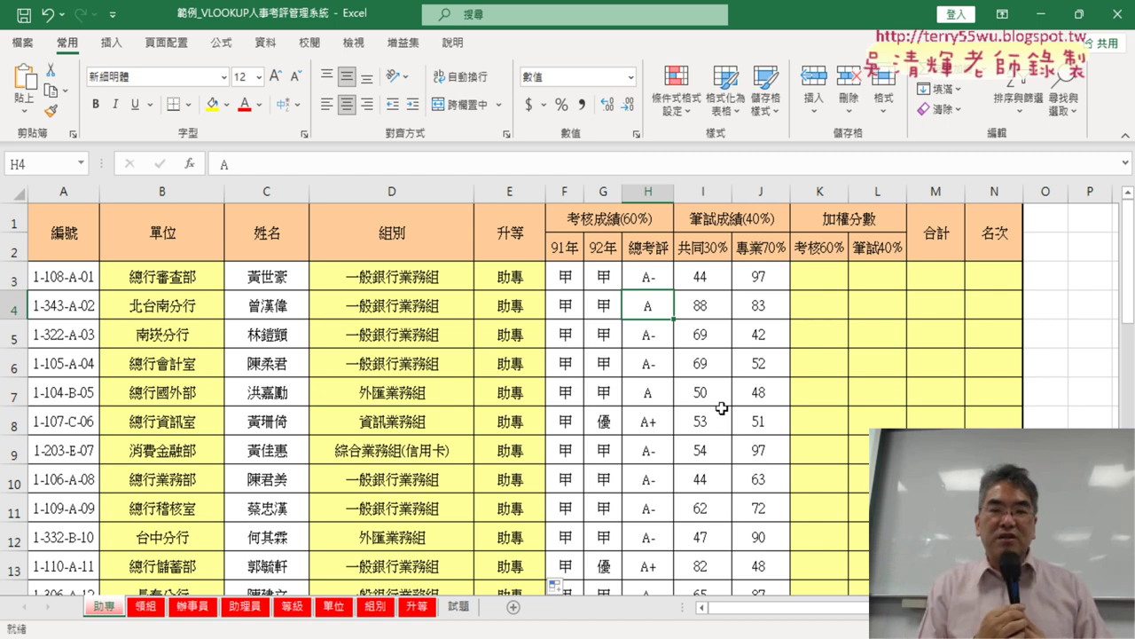
left_click(823, 281)
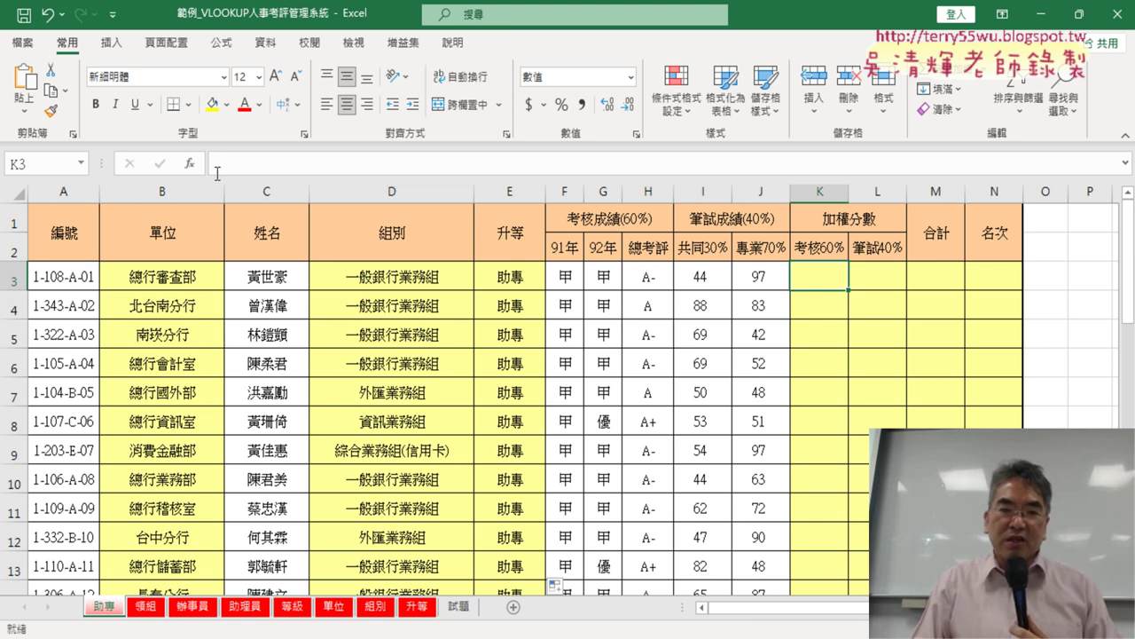
- Start a VLOOKUP in K3 with F3 as lookup value, inserting then deleting 考評等級 as table
left_click(188, 167)
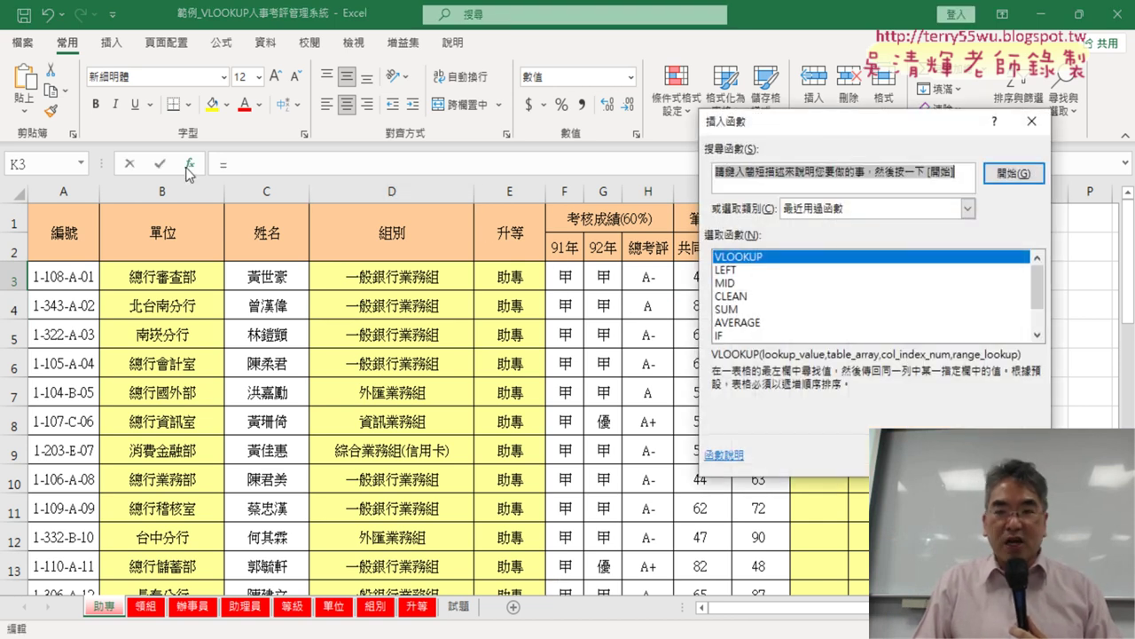
double_click(746, 258)
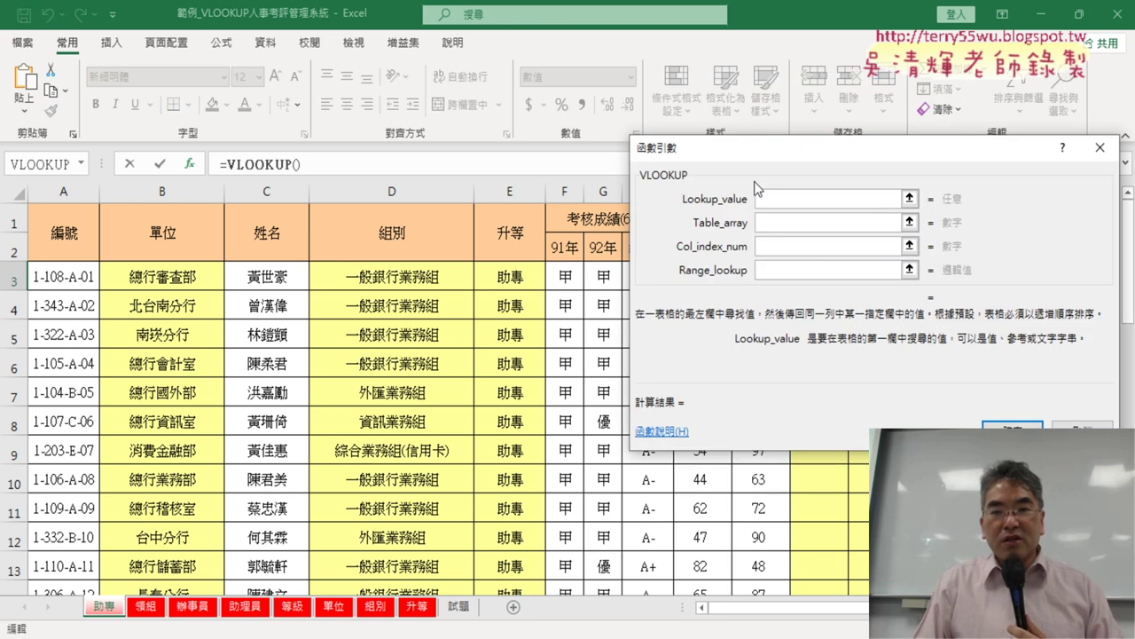
mouse_move(749, 162)
left_mouse_down()
mouse_move(523, 330)
mouse_move(485, 324)
left_mouse_up()
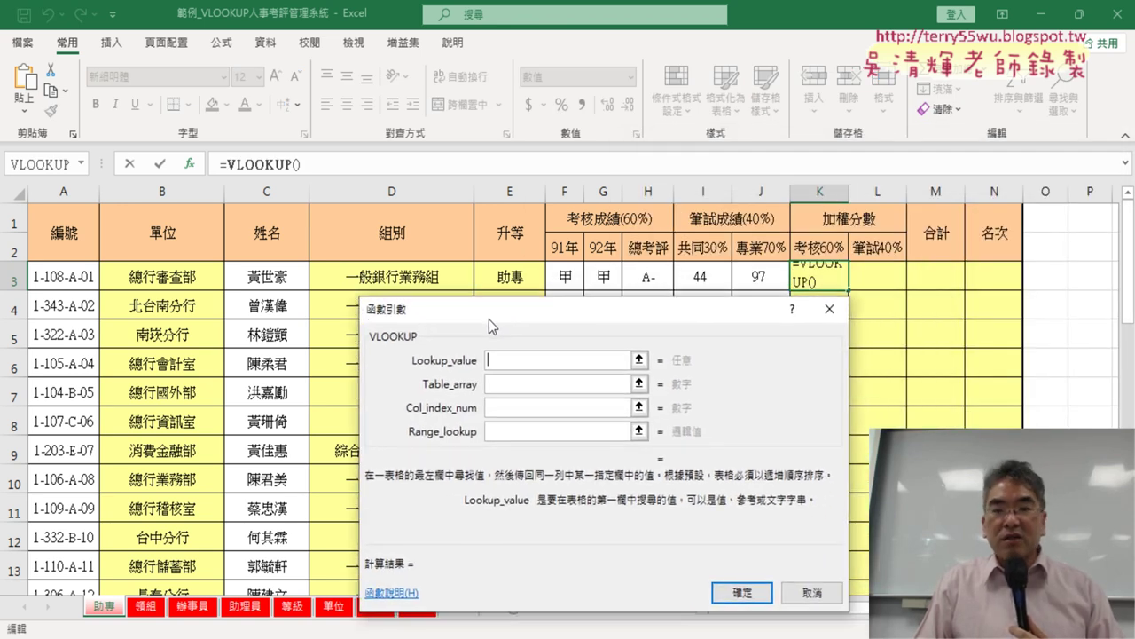
left_click(565, 275)
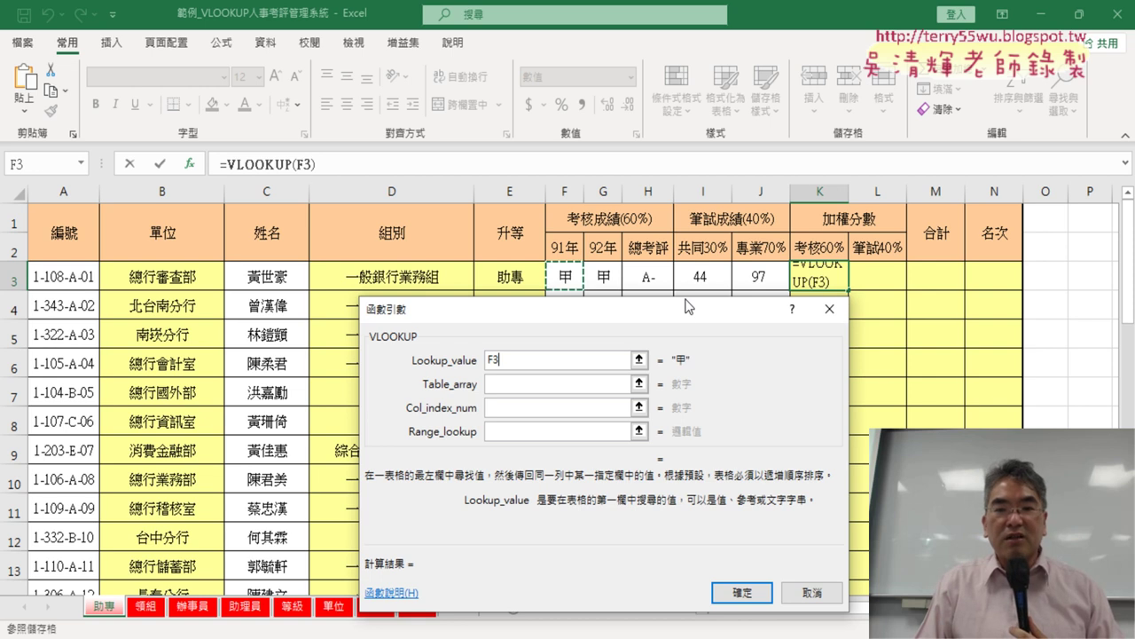
left_click(521, 383)
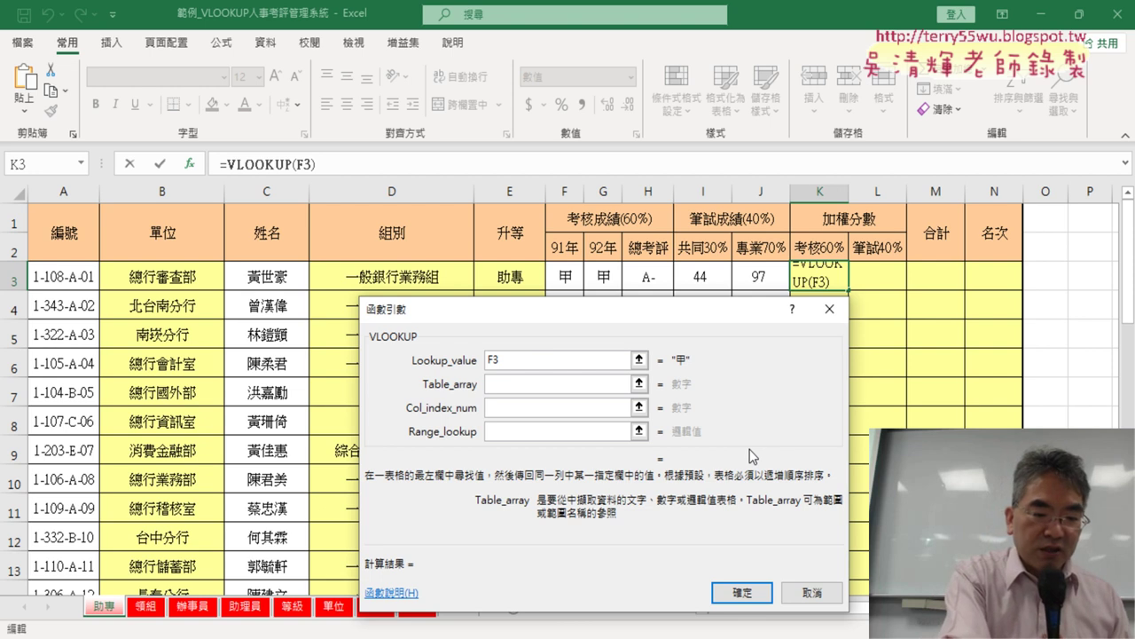
key("F3")
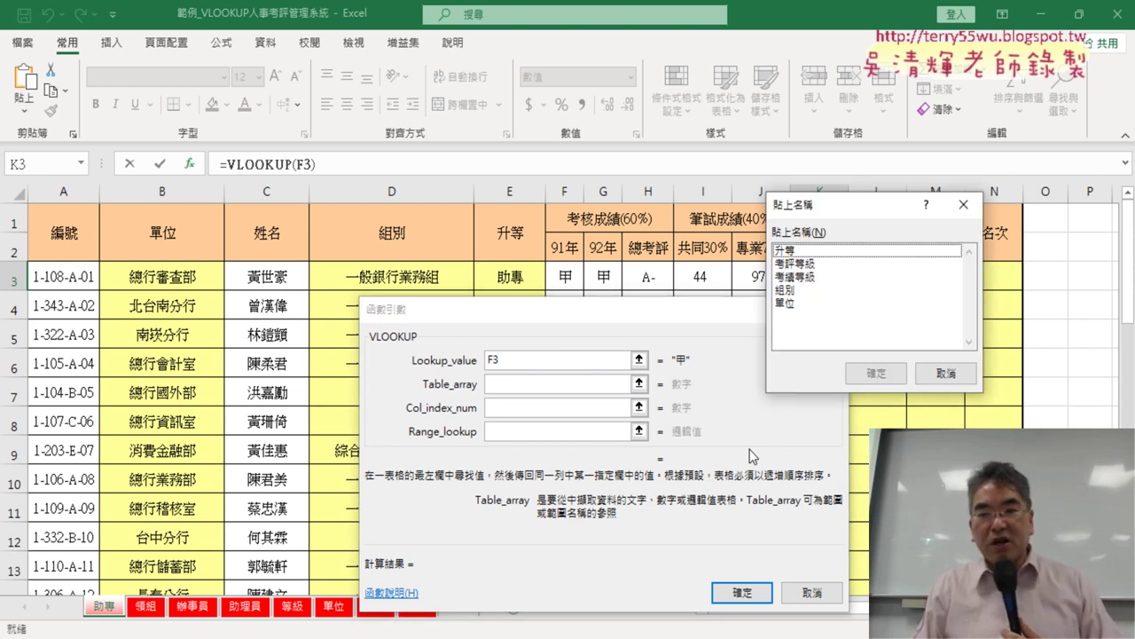
left_click(803, 265)
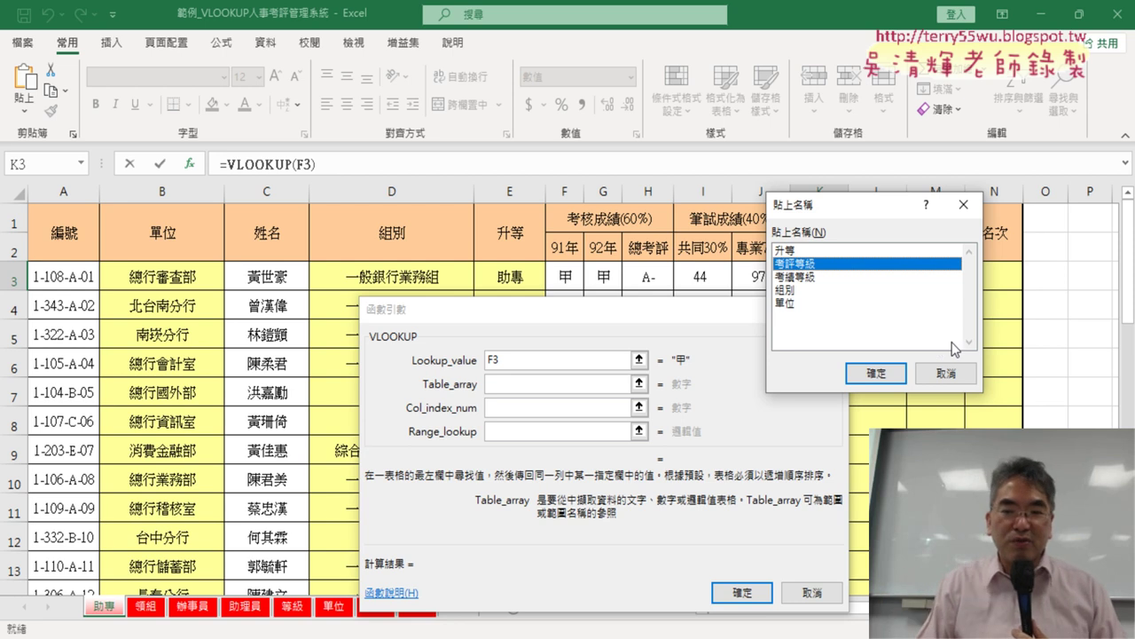
left_click(877, 372)
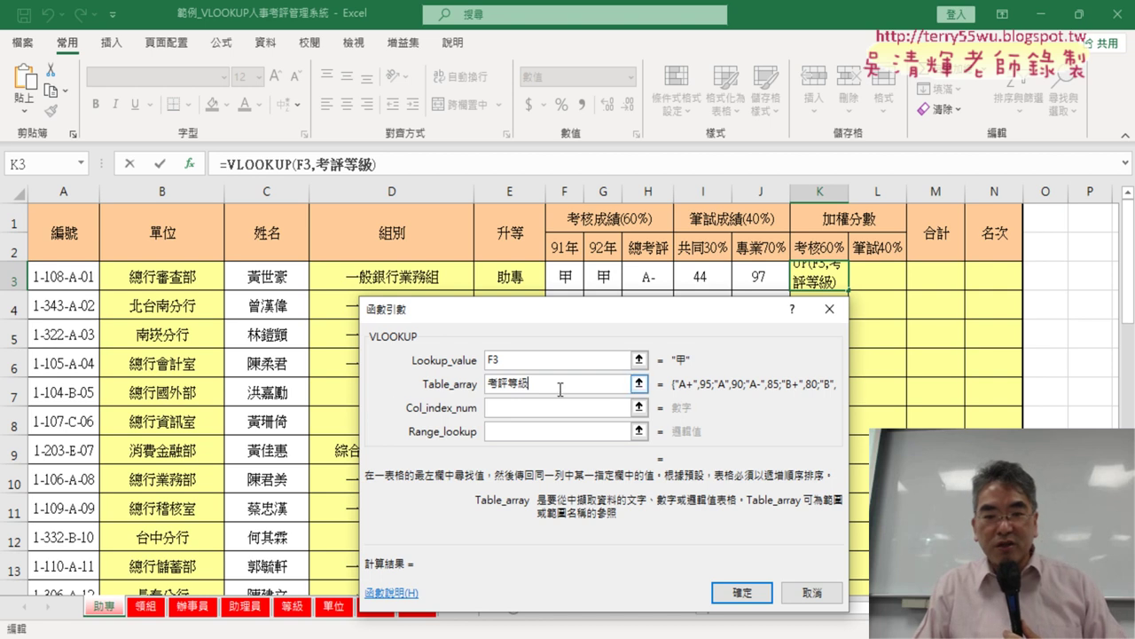
key("BackSpace")
key("BackSpace")
key("BackSpace")
key("BackSpace")
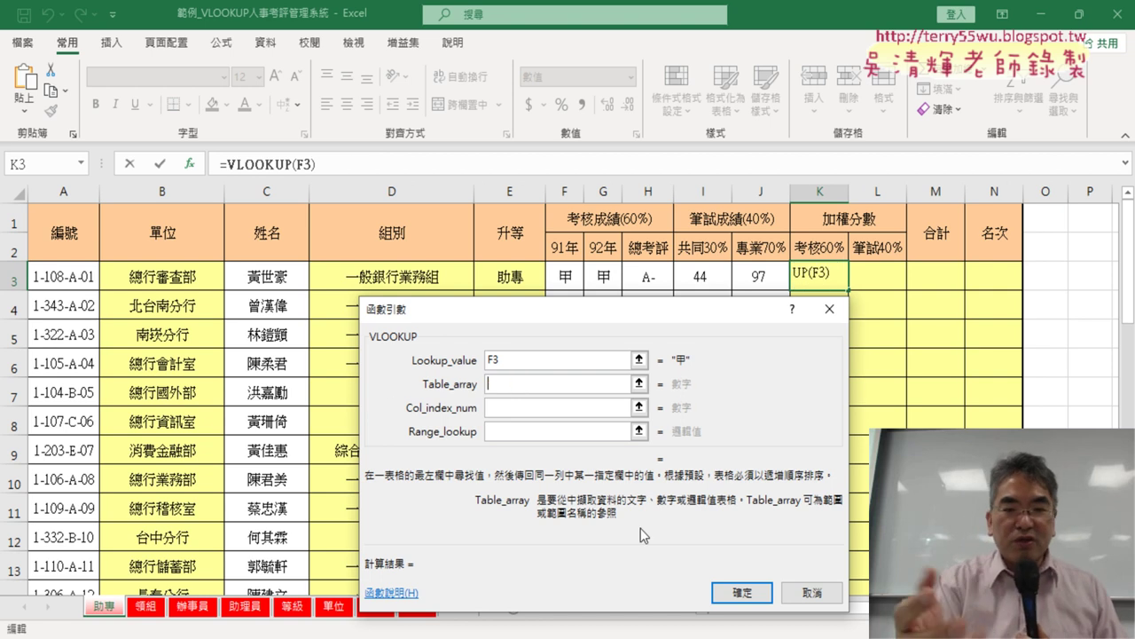
- Complete K3 as =VLOOKUP(F3,考績等級,2,0), showing 85.0 for grade 甲
left_click(495, 408)
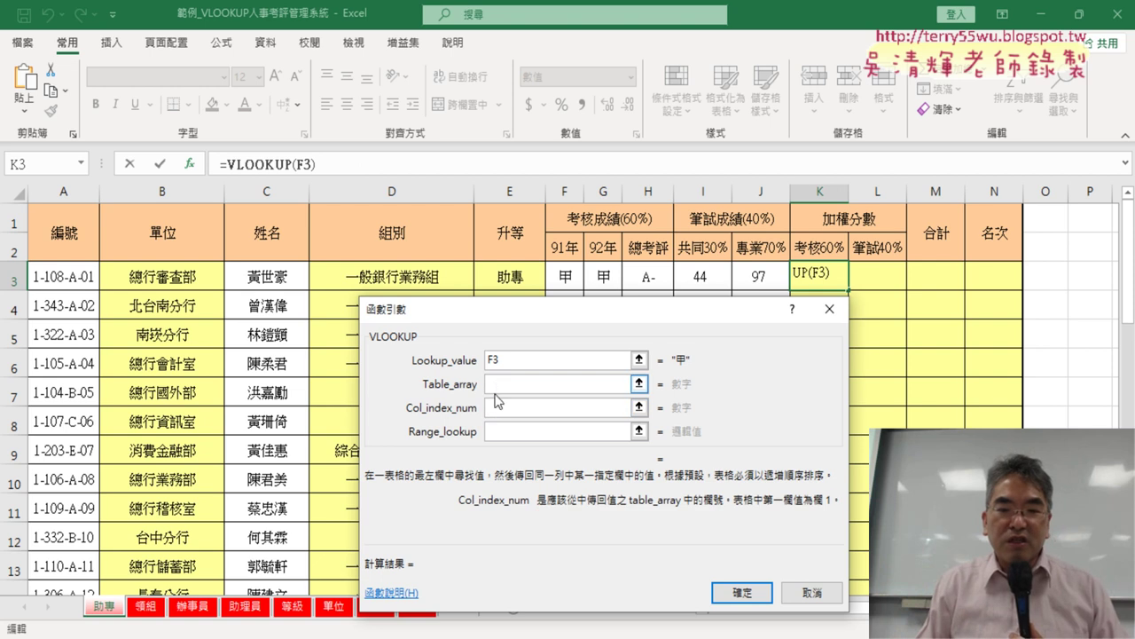
left_click(495, 387)
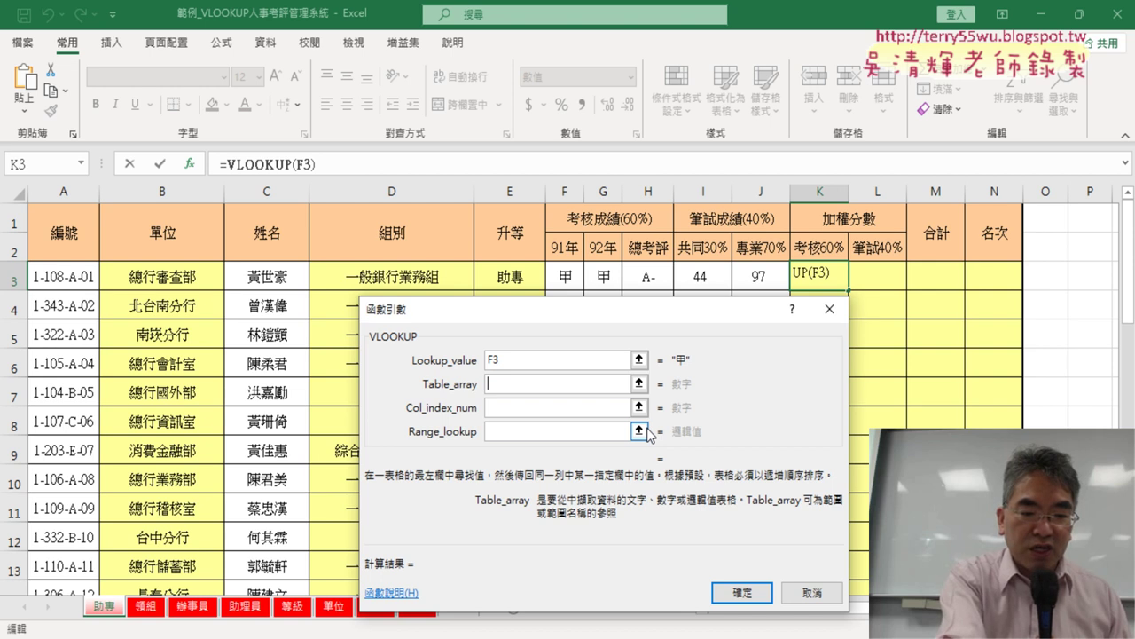
key("F3")
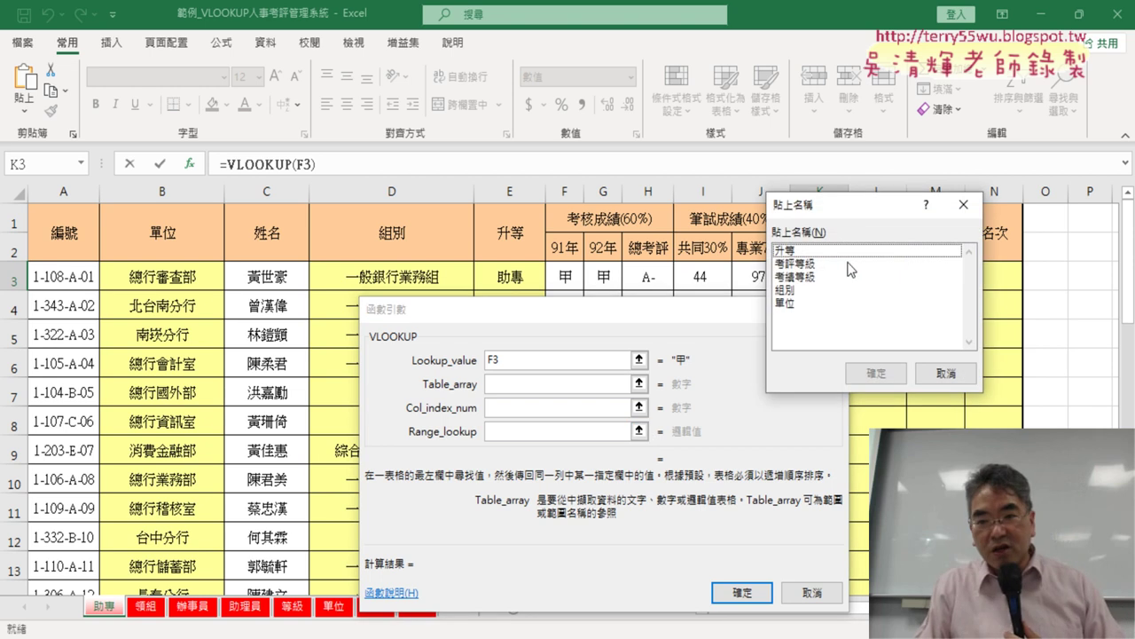
double_click(813, 278)
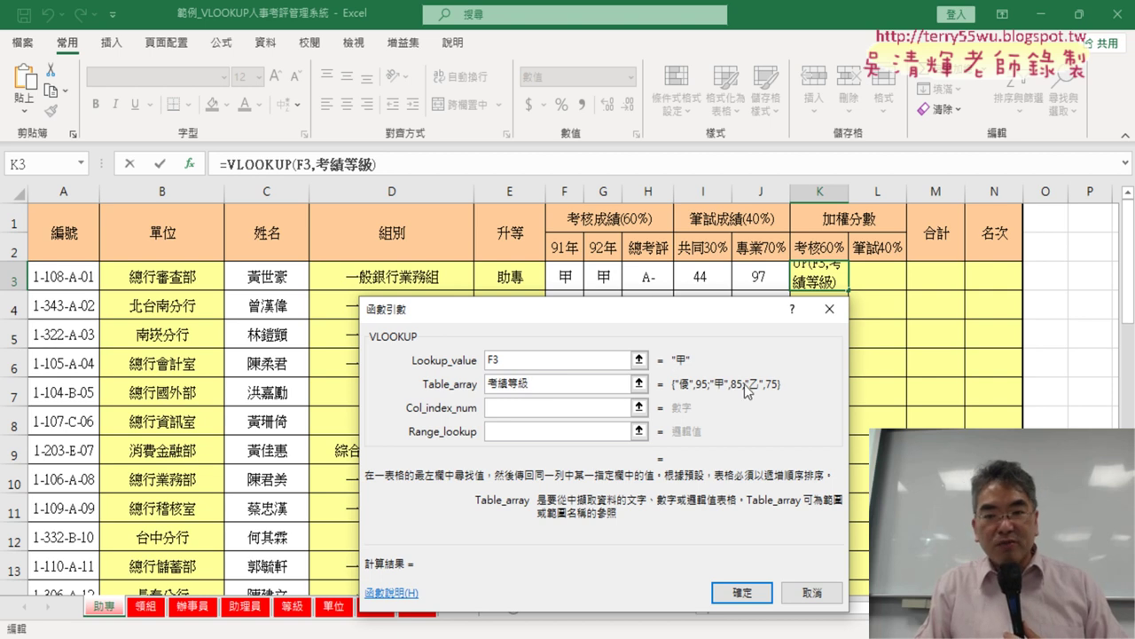
key("Tab")
type("2")
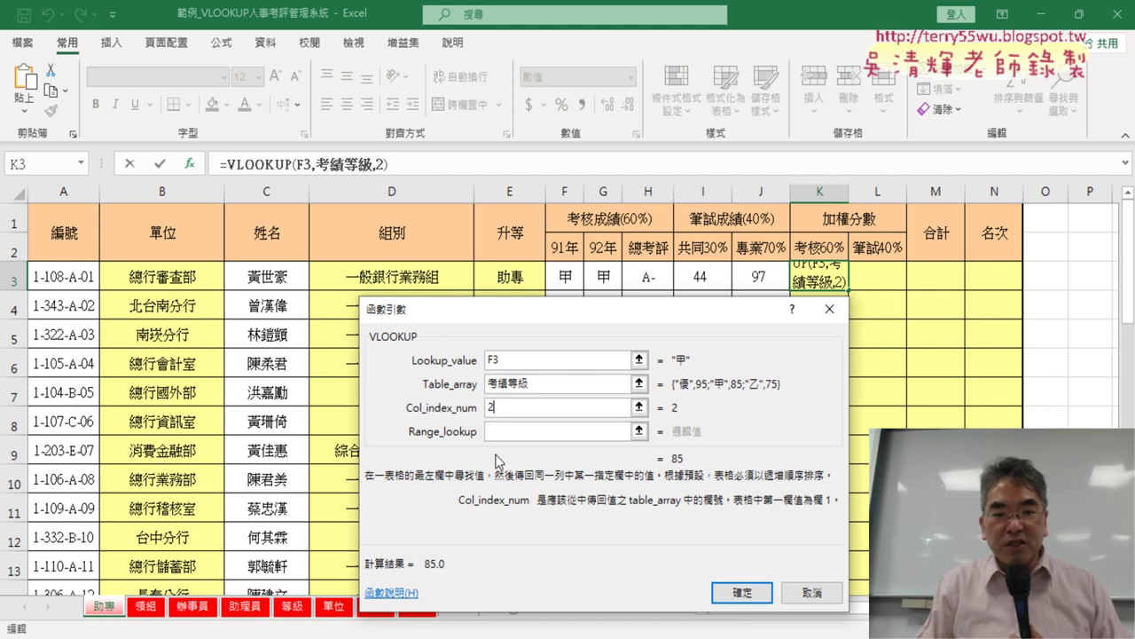
key("Tab")
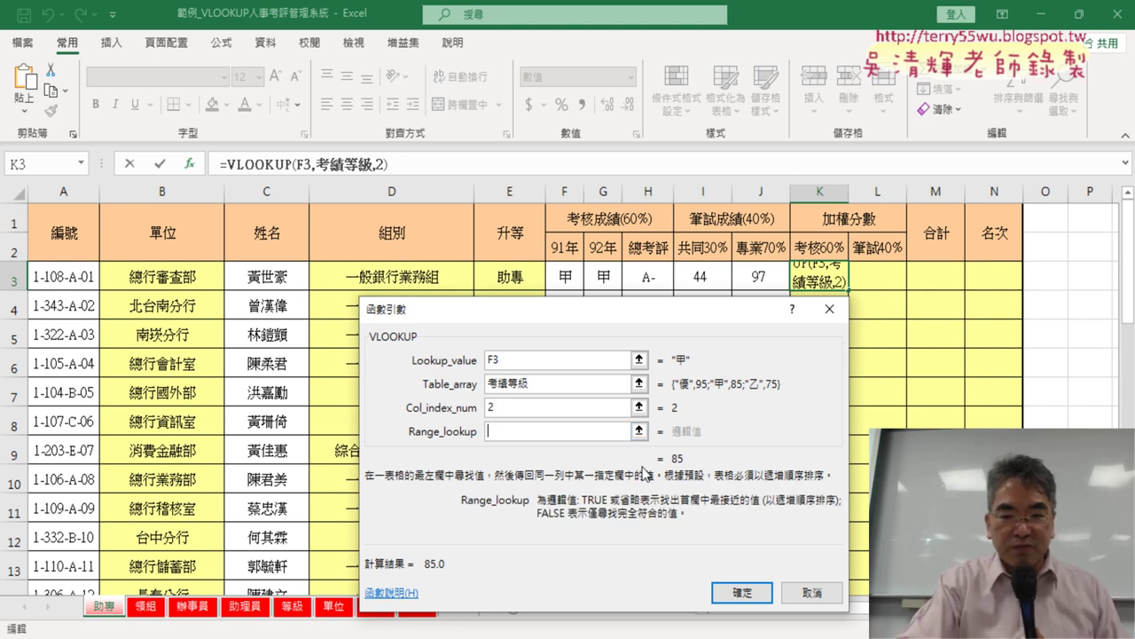
type("0")
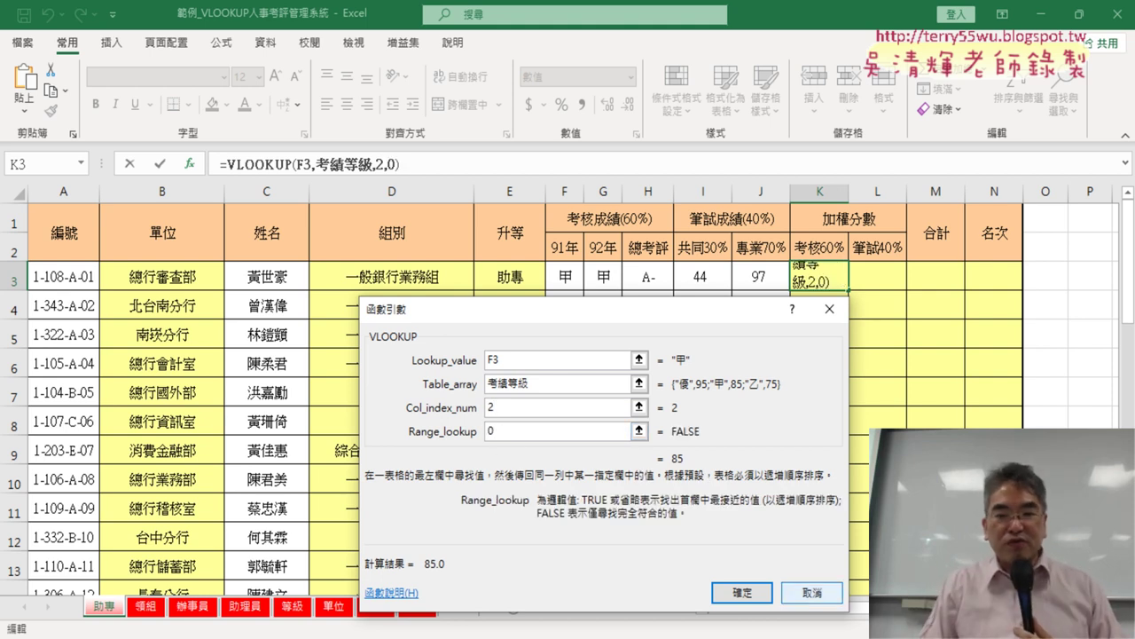
left_click(742, 590)
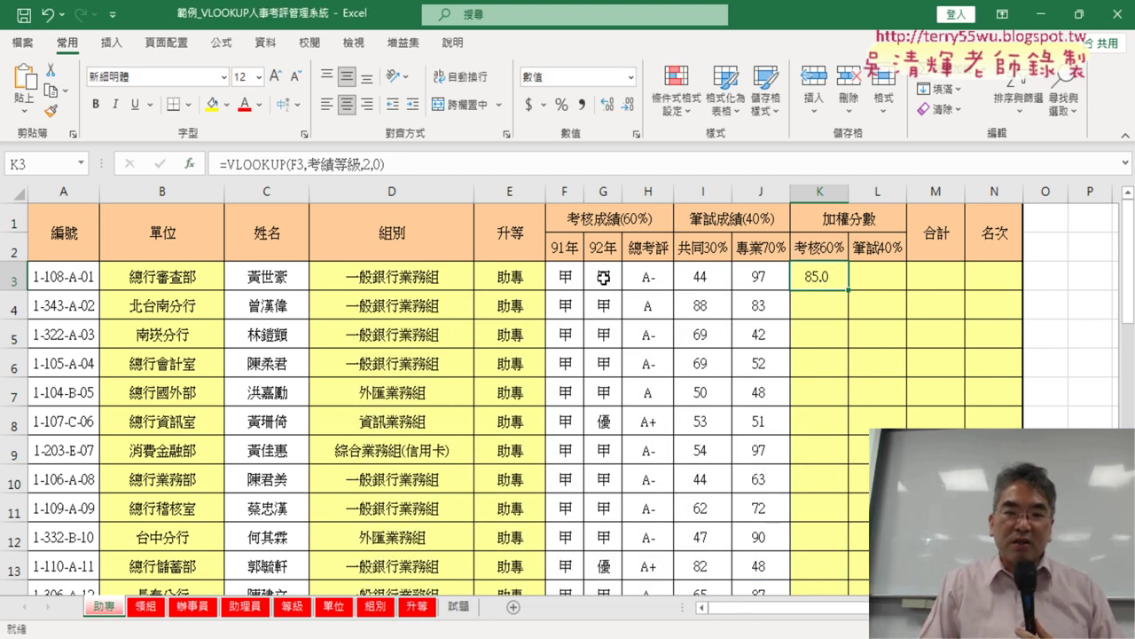
left_click(648, 278)
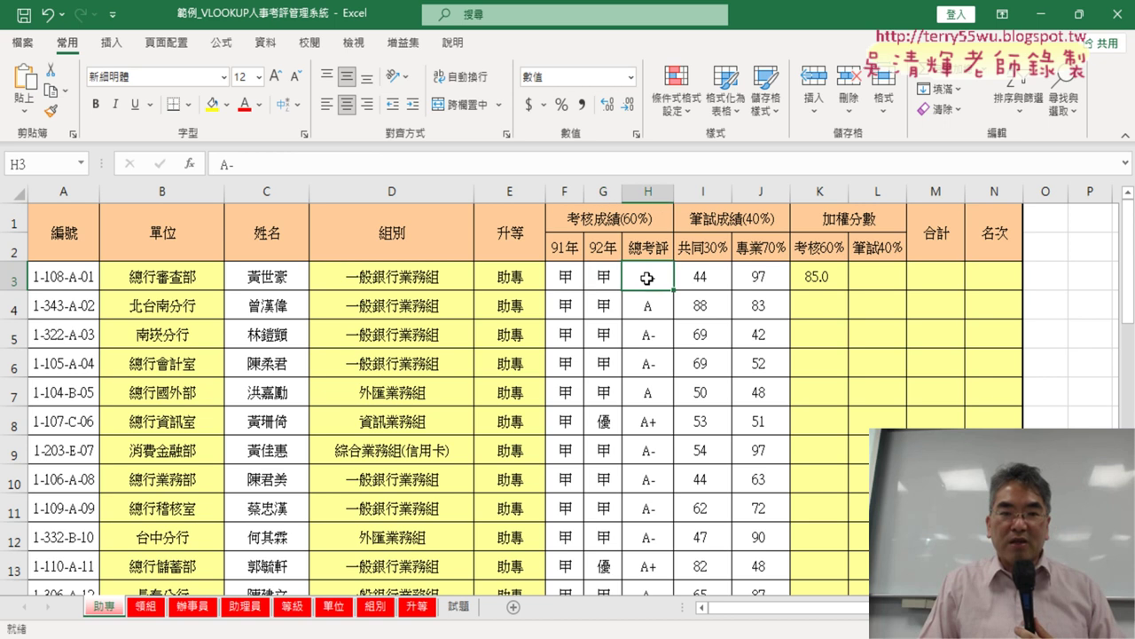
left_click(602, 279)
left_click(642, 279)
left_click(579, 281)
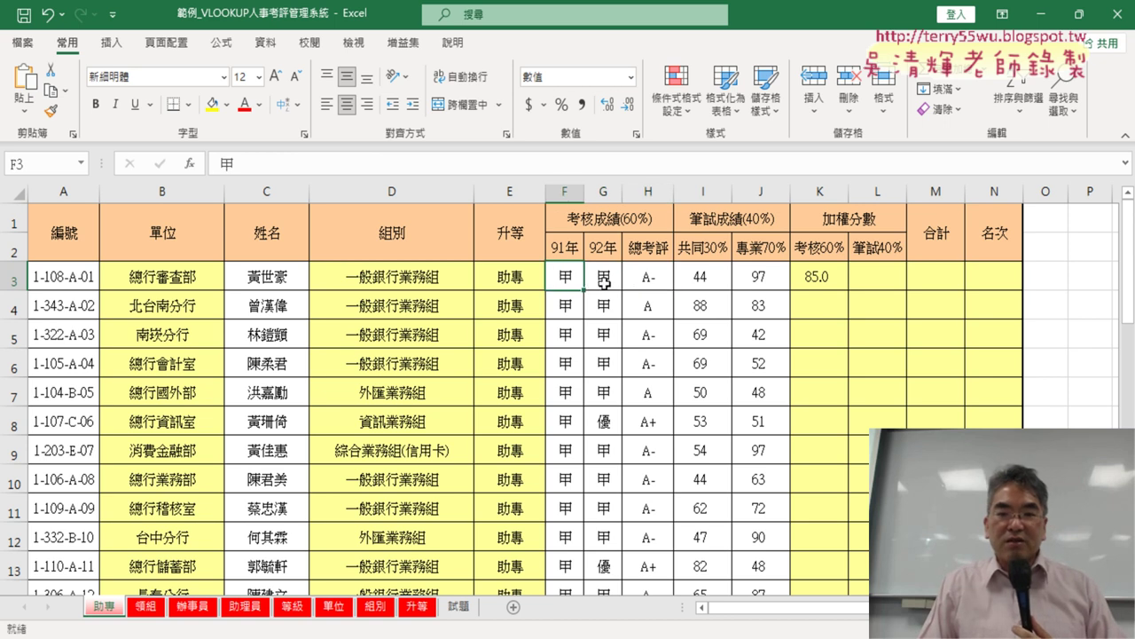
left_click(830, 273)
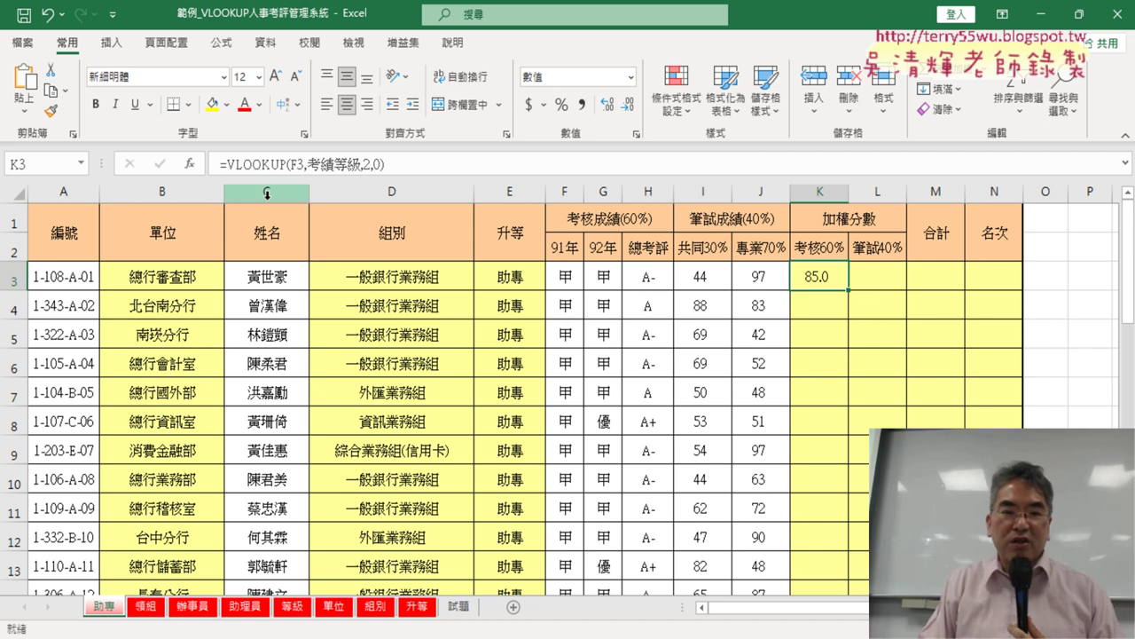
- Cut the VLOOKUP out of K3's formula and insert AVERAGE from the 統計 category
left_click_drag(228, 165, 383, 165)
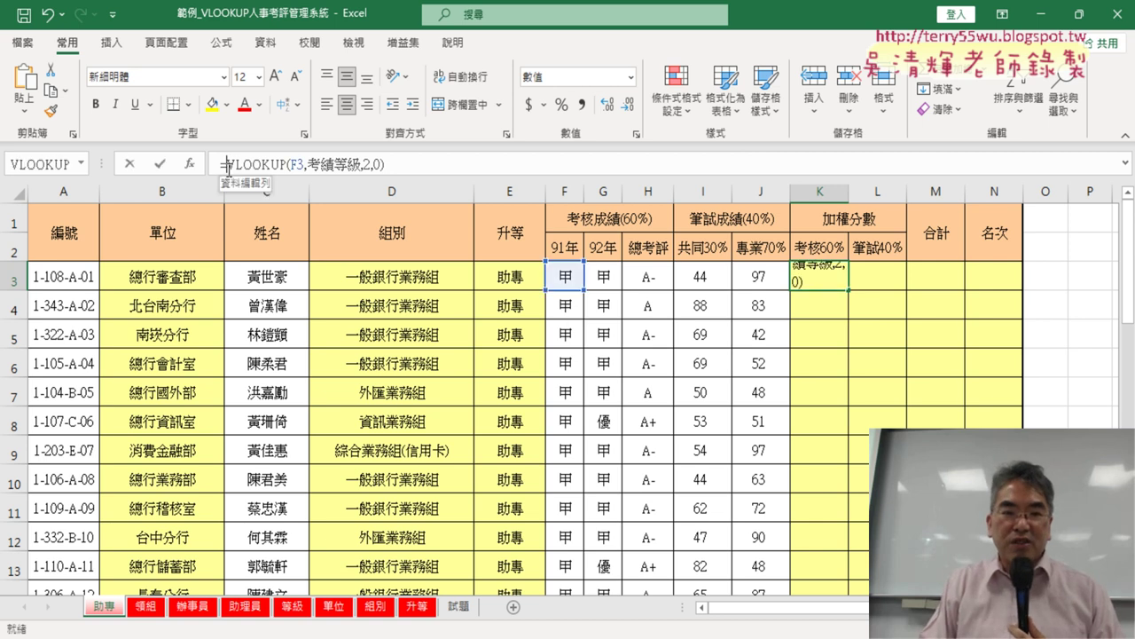
right_click(377, 163)
left_click(422, 175)
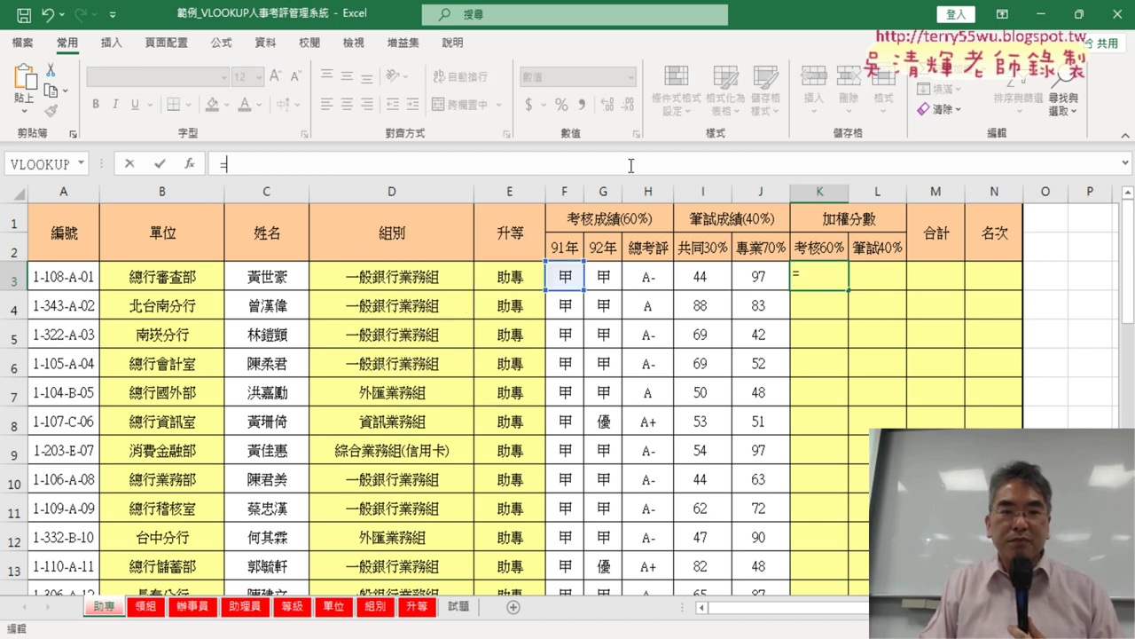
left_click(190, 169)
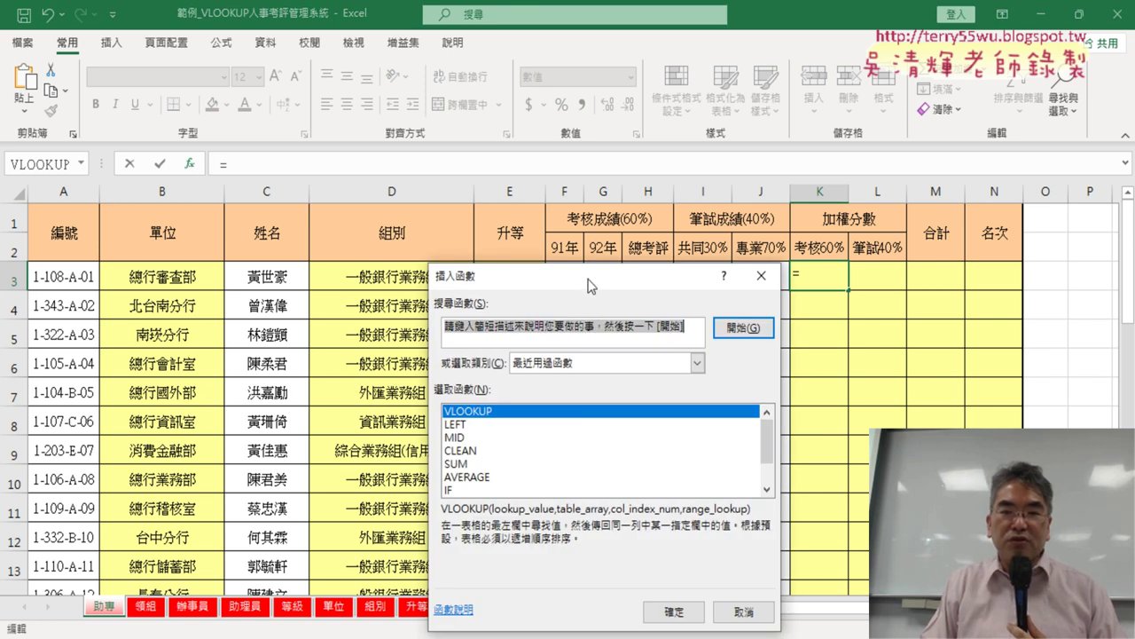
left_click_drag(591, 285, 363, 140)
left_click(391, 218)
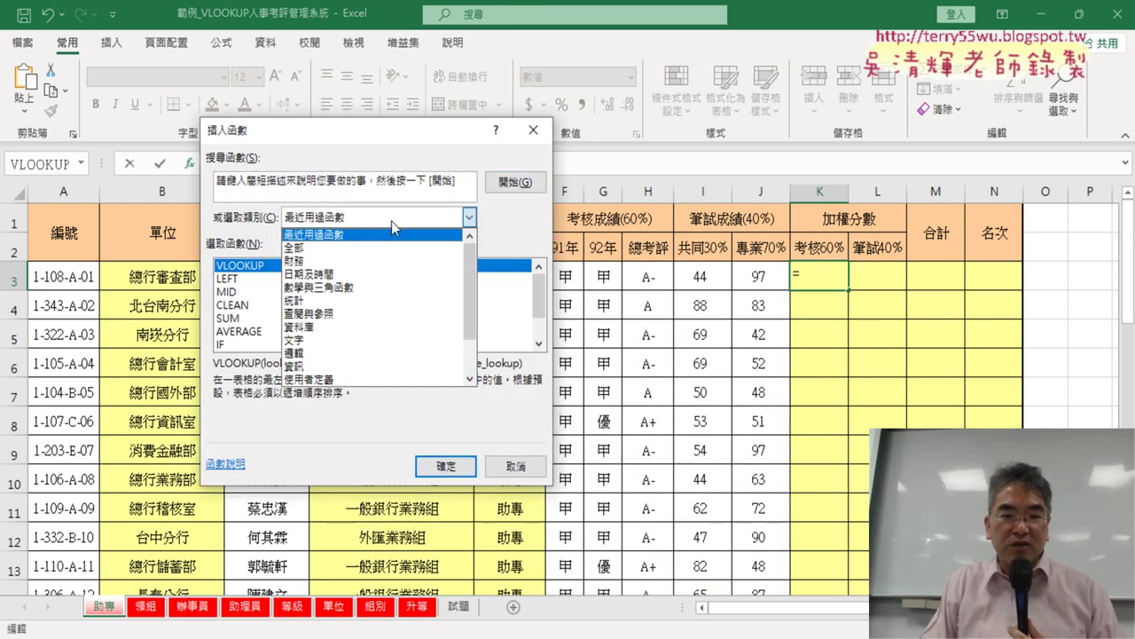
left_click(360, 301)
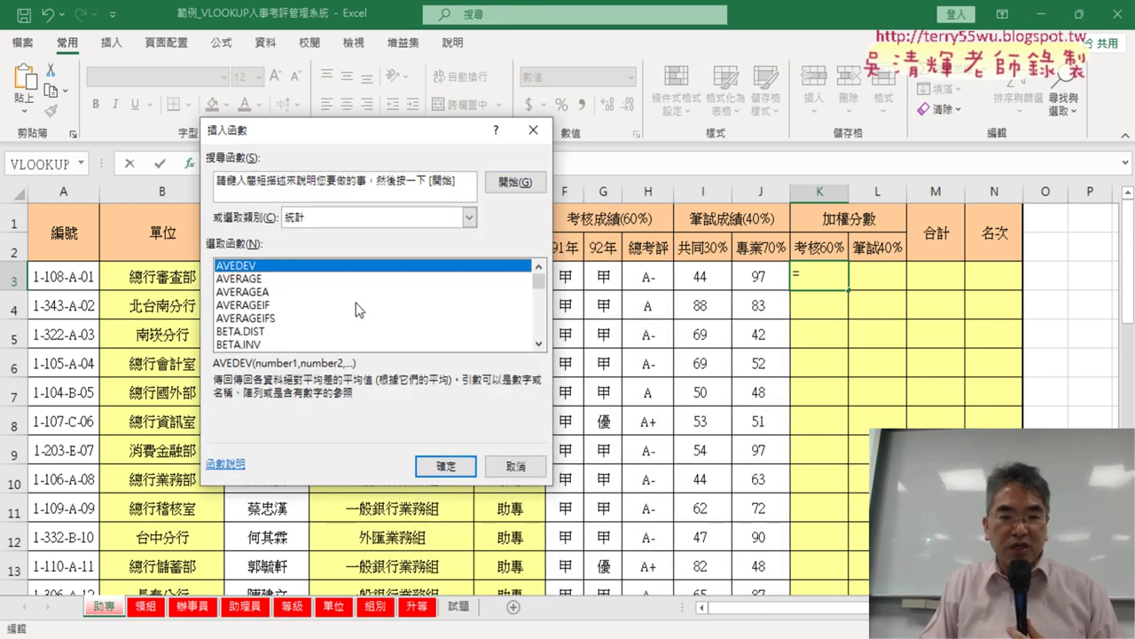
left_click(265, 279)
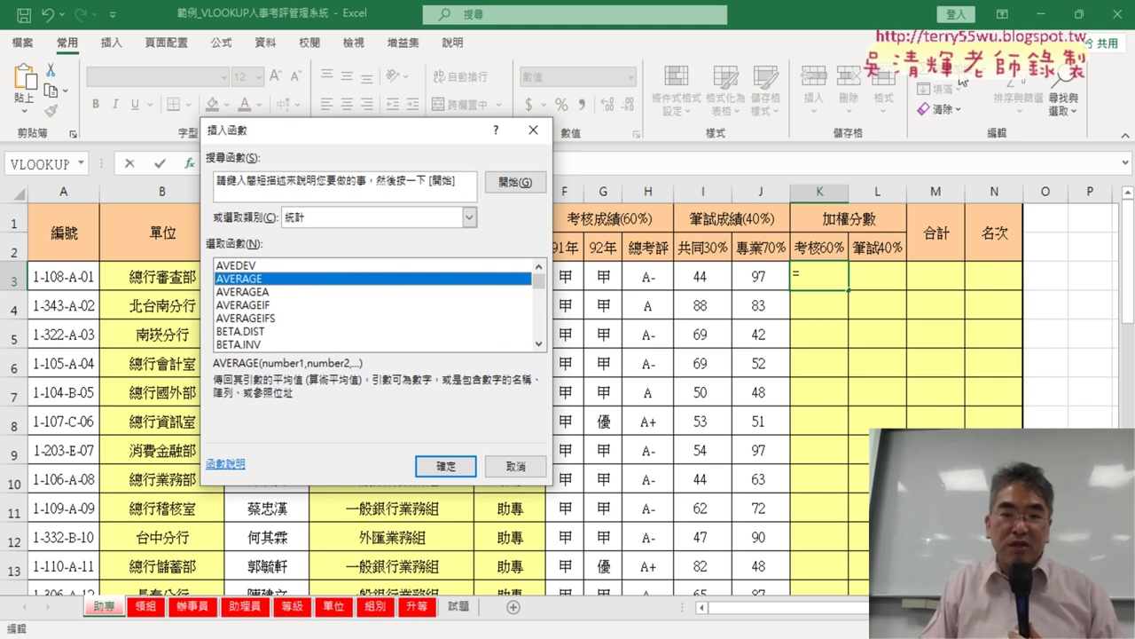
left_click(447, 464)
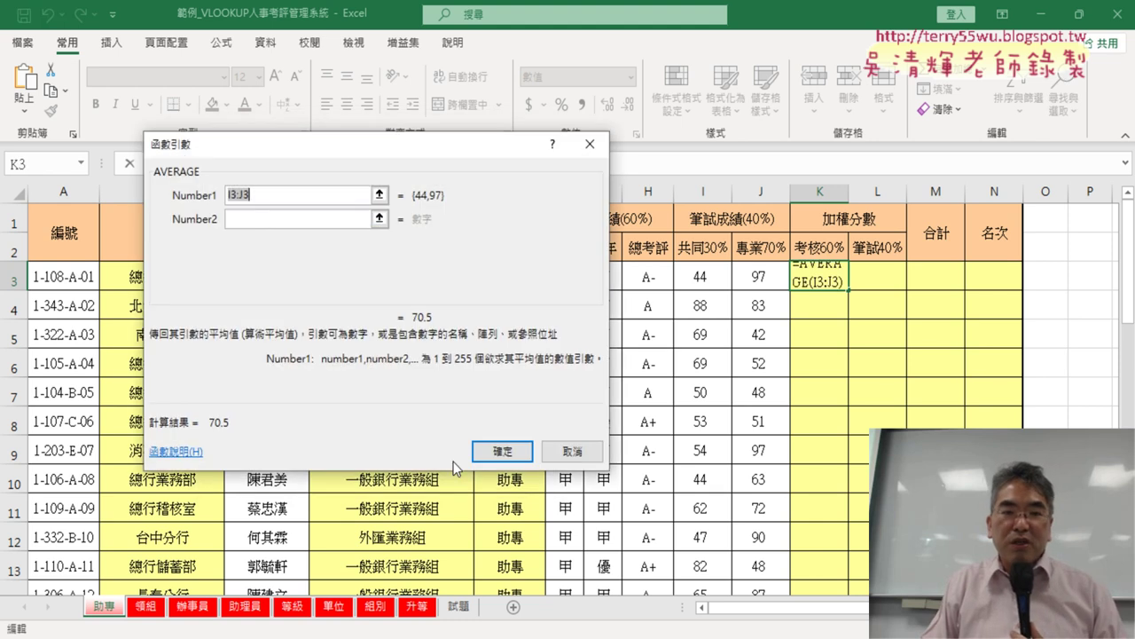
- Paste the VLOOKUP into AVERAGE's Number1–3, pointing Number2's lookup at G3
right_click(266, 195)
left_click(298, 246)
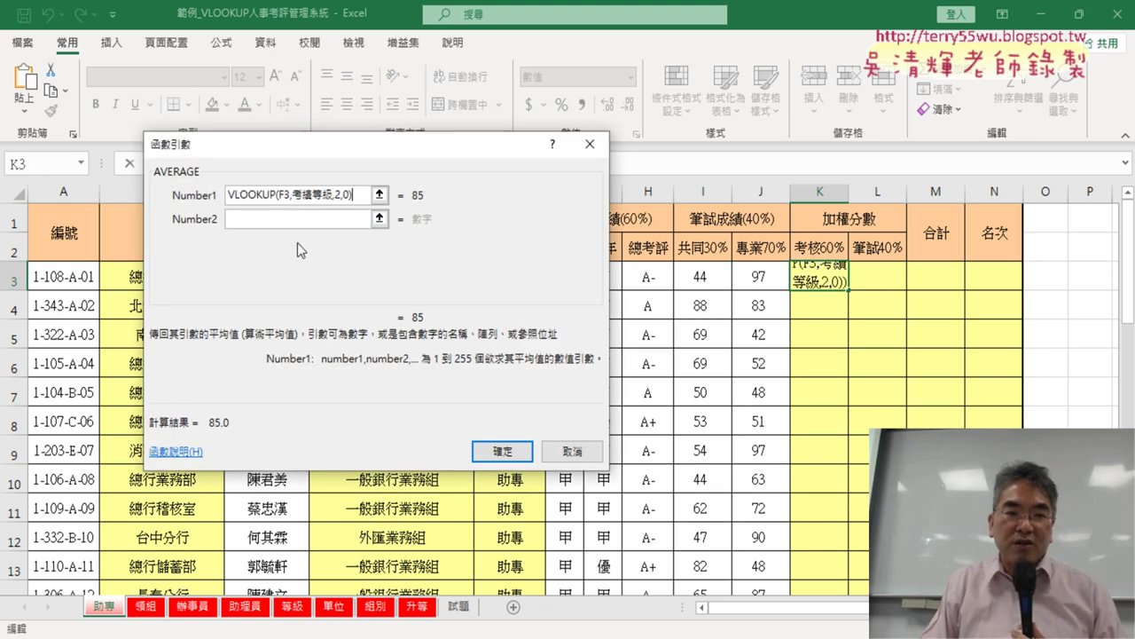
left_click(289, 215)
right_click(286, 218)
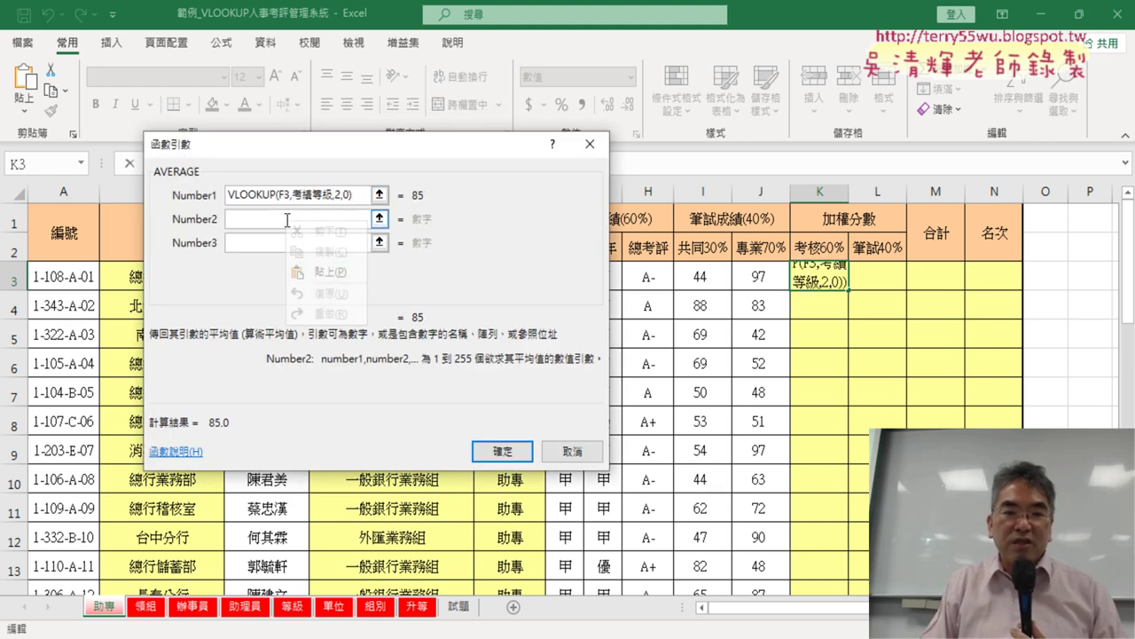
left_click(306, 270)
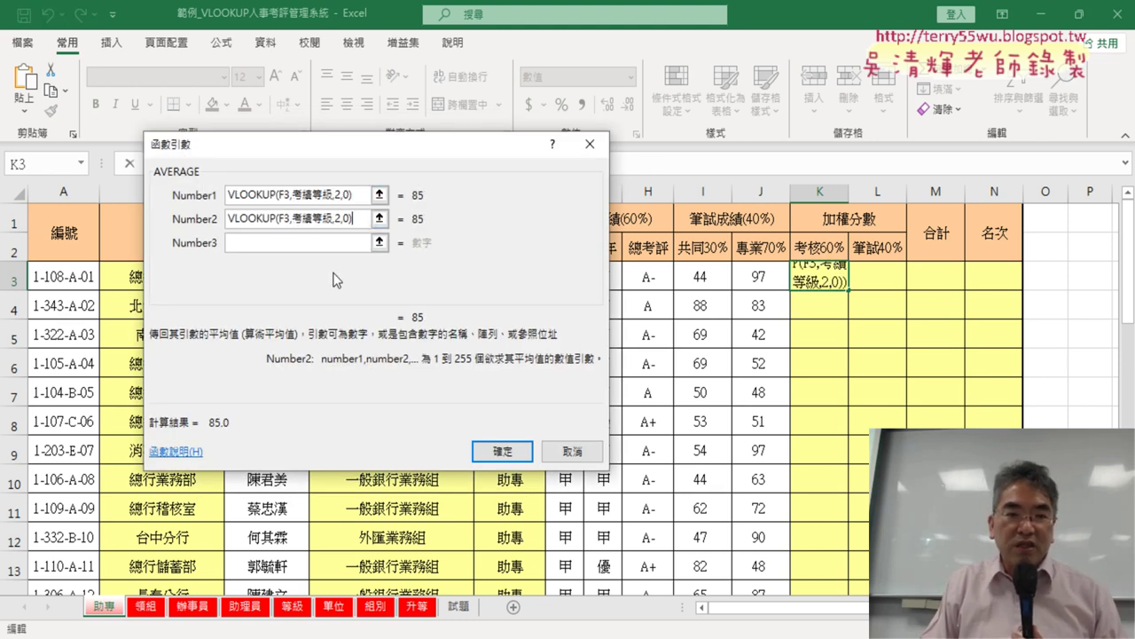
left_click(295, 195)
left_click_drag(315, 150, 384, 332)
left_click(351, 406)
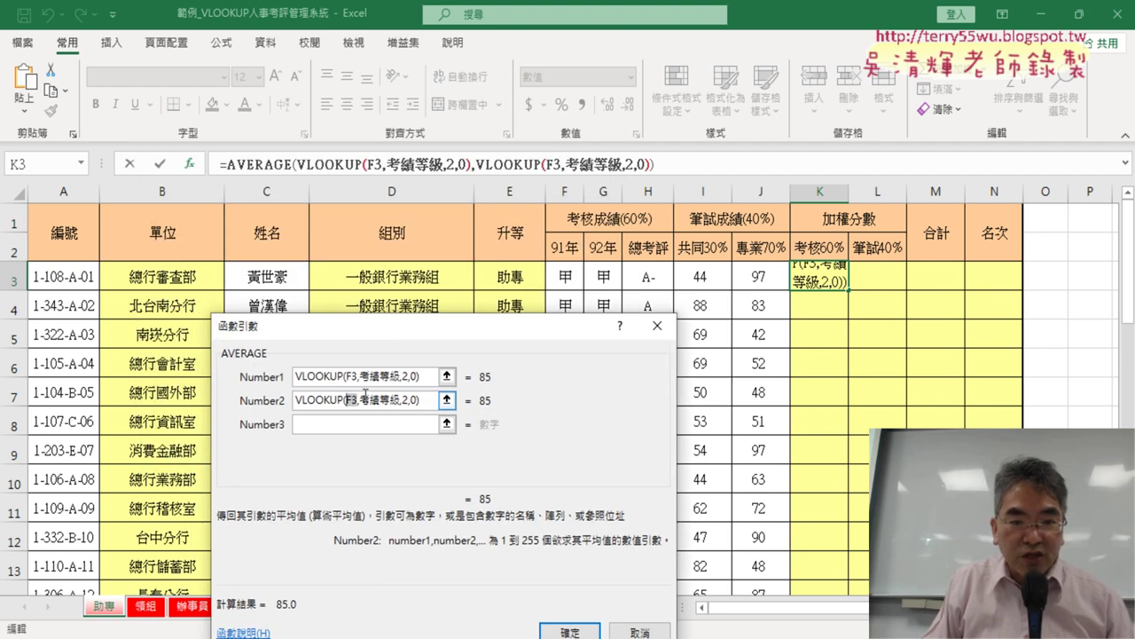
left_click(612, 278)
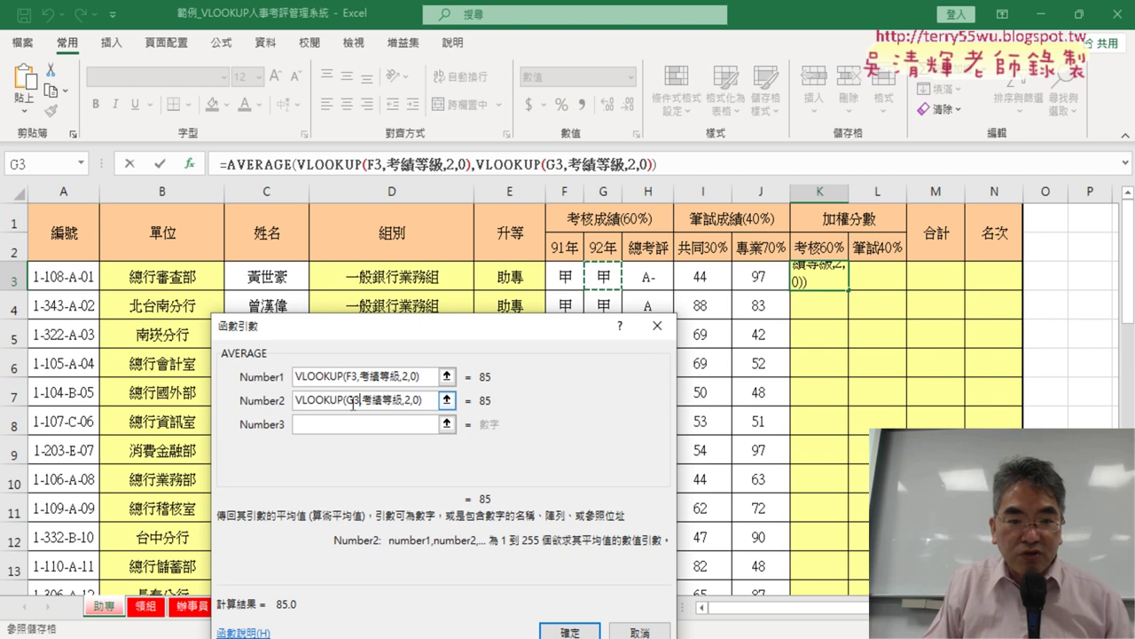
left_click(347, 425)
right_click(346, 426)
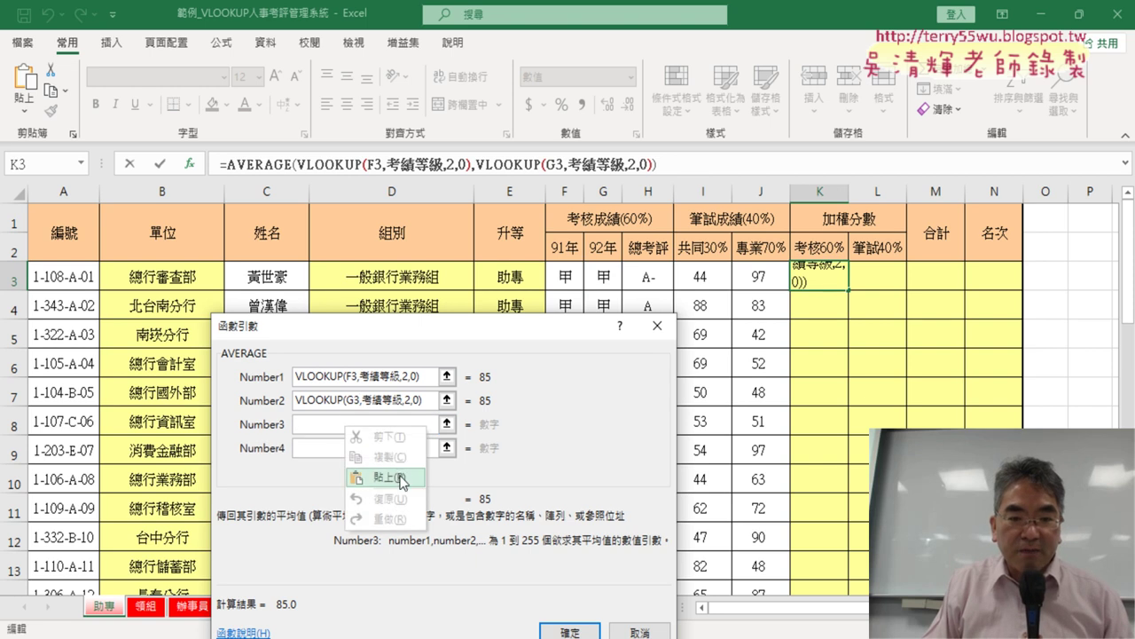
left_click(382, 479)
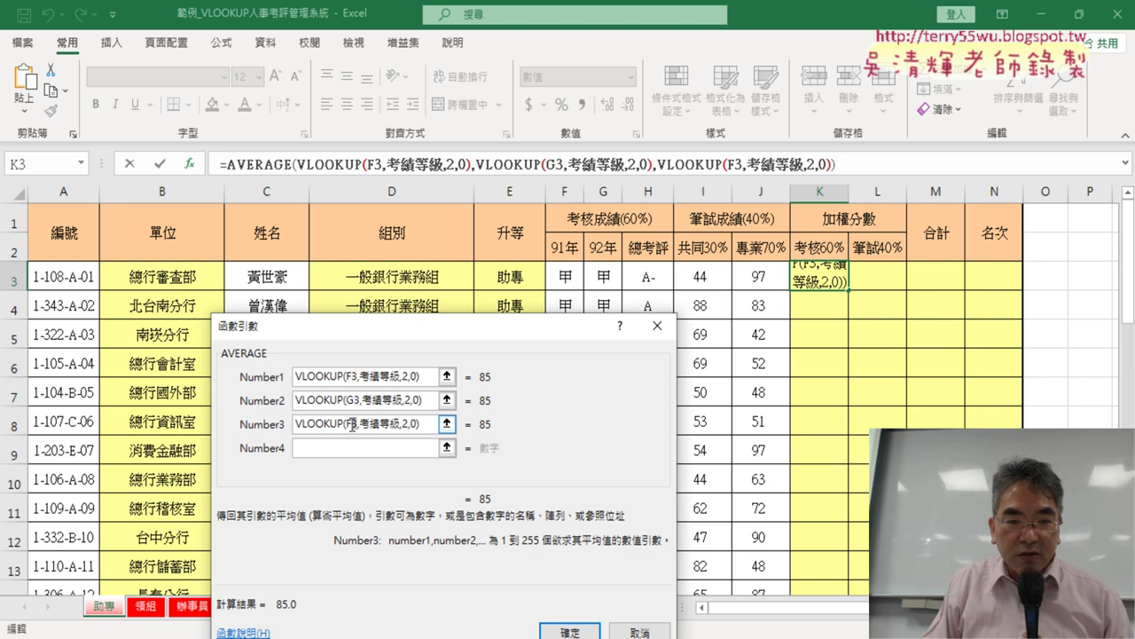
- Point the third lookup at H3 and change its table to 考評等級
left_click(647, 276)
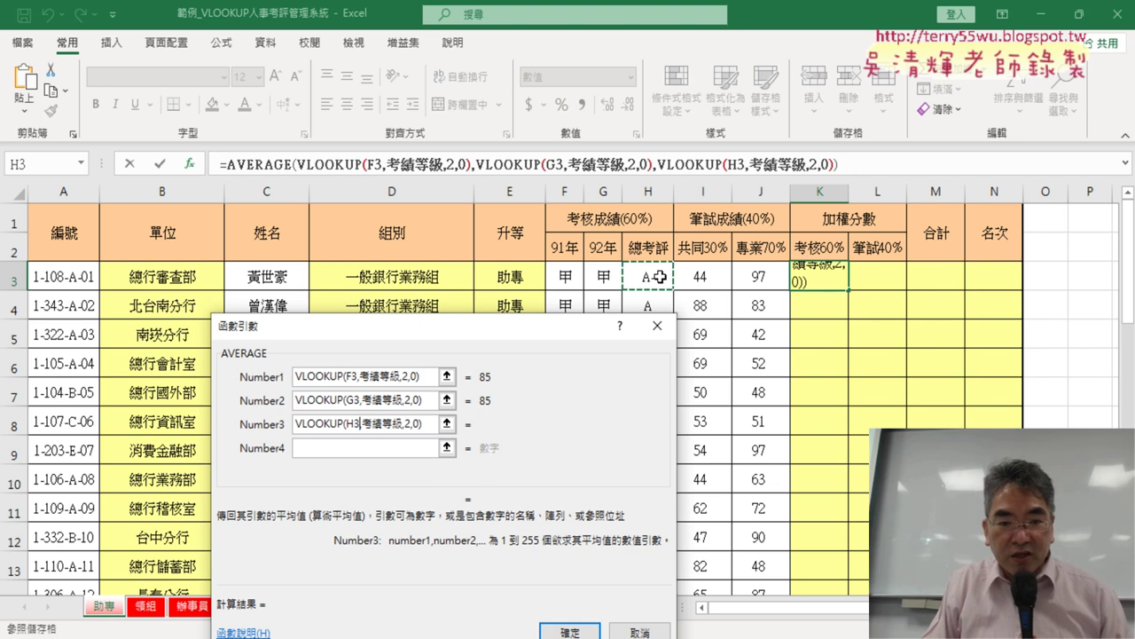
left_click(376, 424)
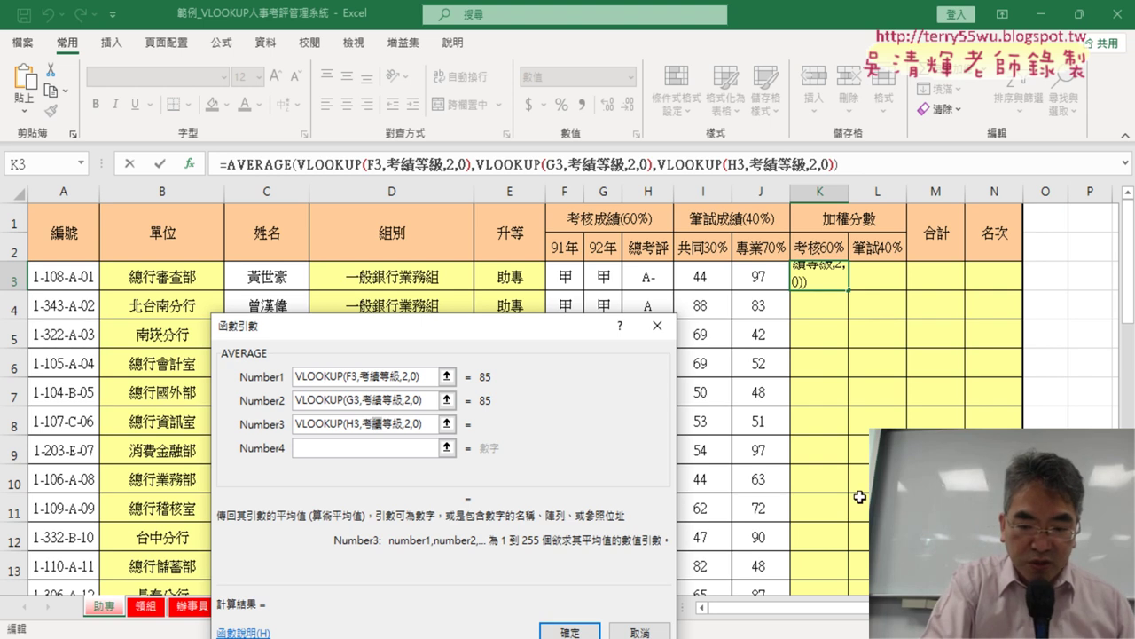
type("夊平")
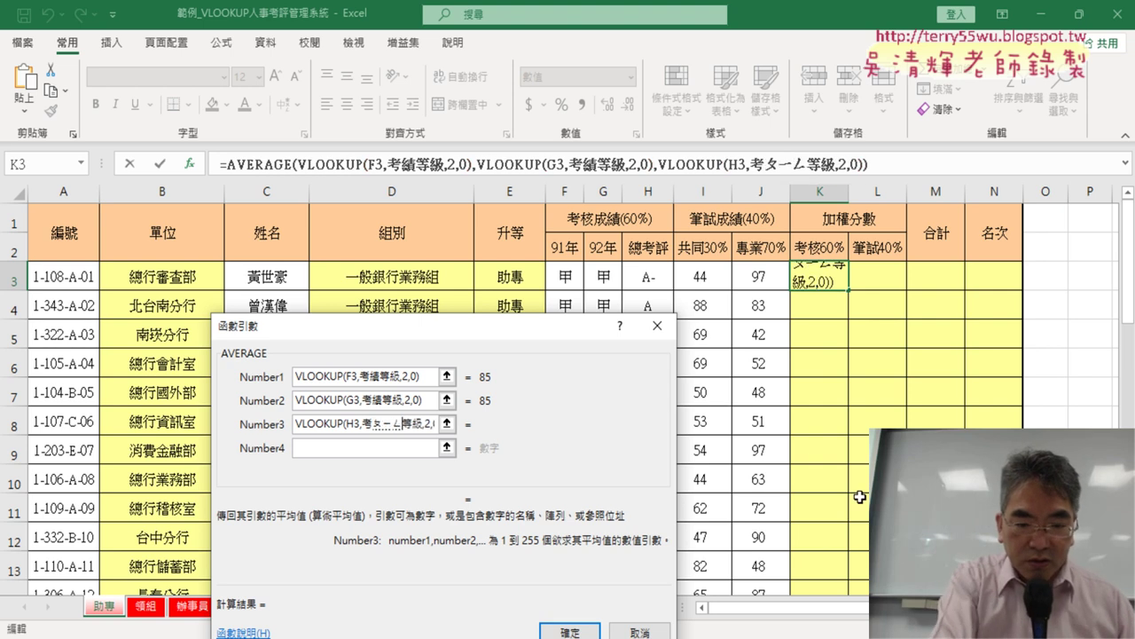
key("Down")
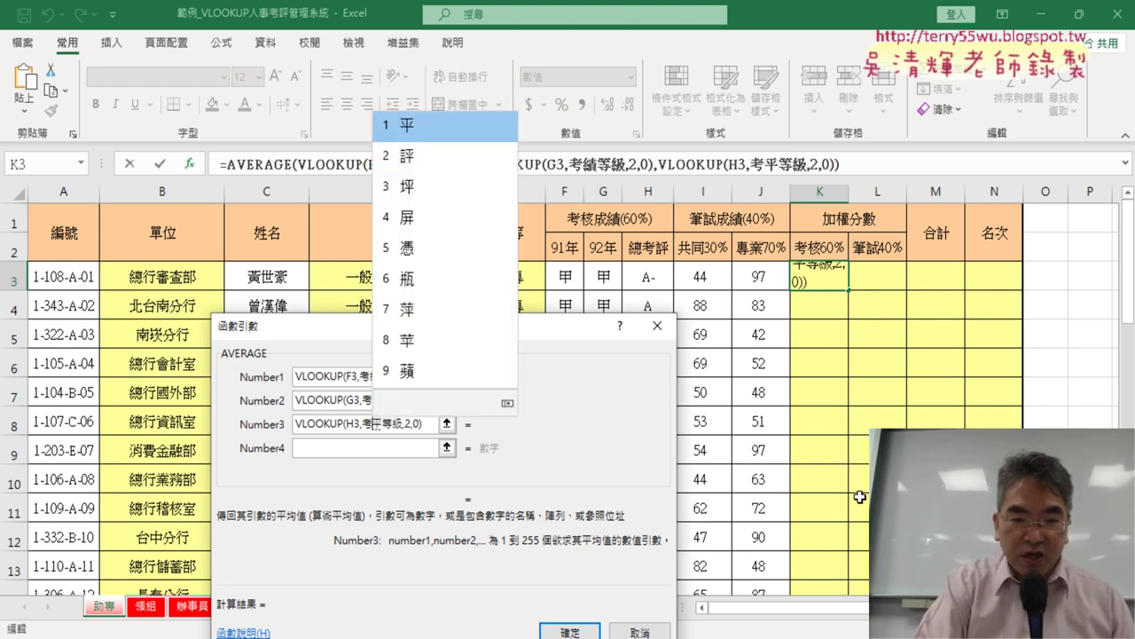
key("Down")
key("Return")
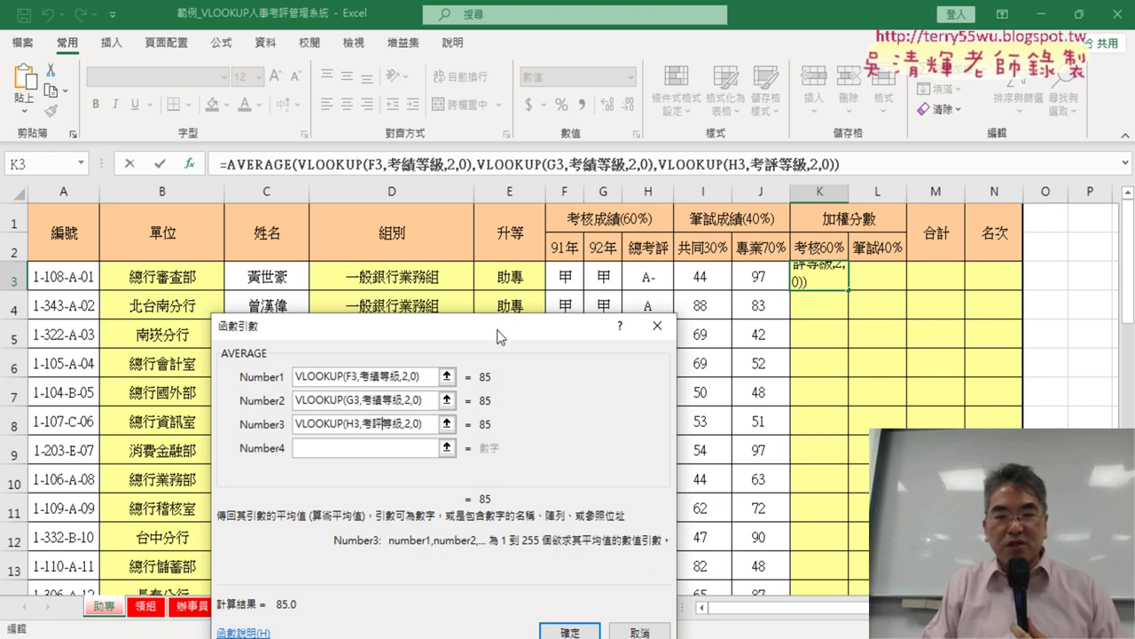
- Confirm the averaged formula in K3 and fill it down column K (85.0, 86.7, 91.7…)
left_click_drag(499, 336, 414, 230)
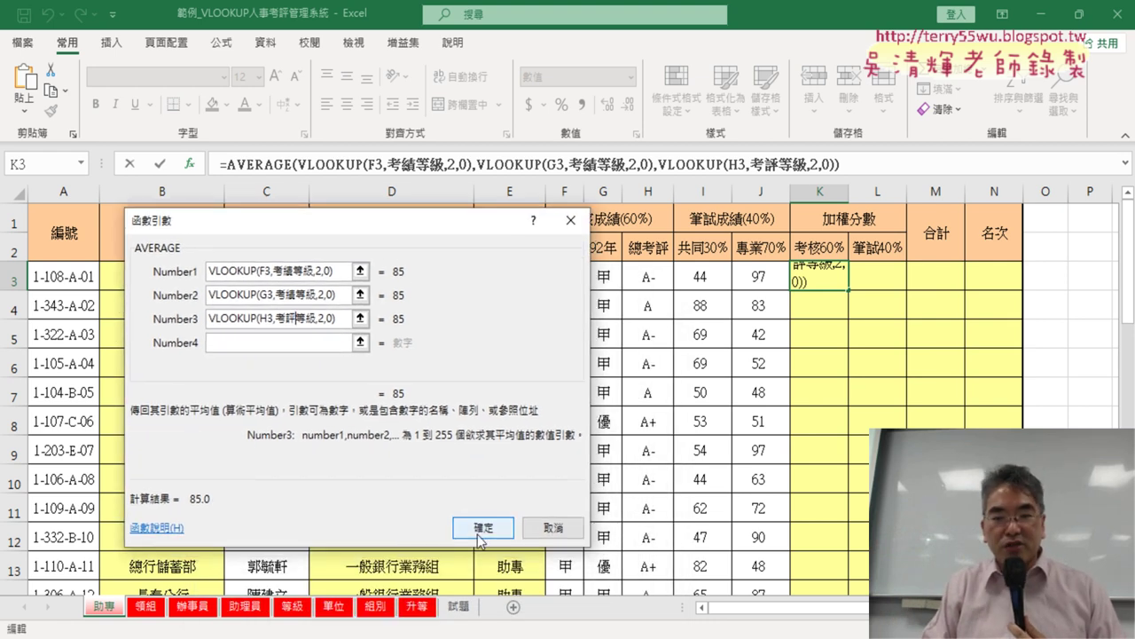
left_click(482, 529)
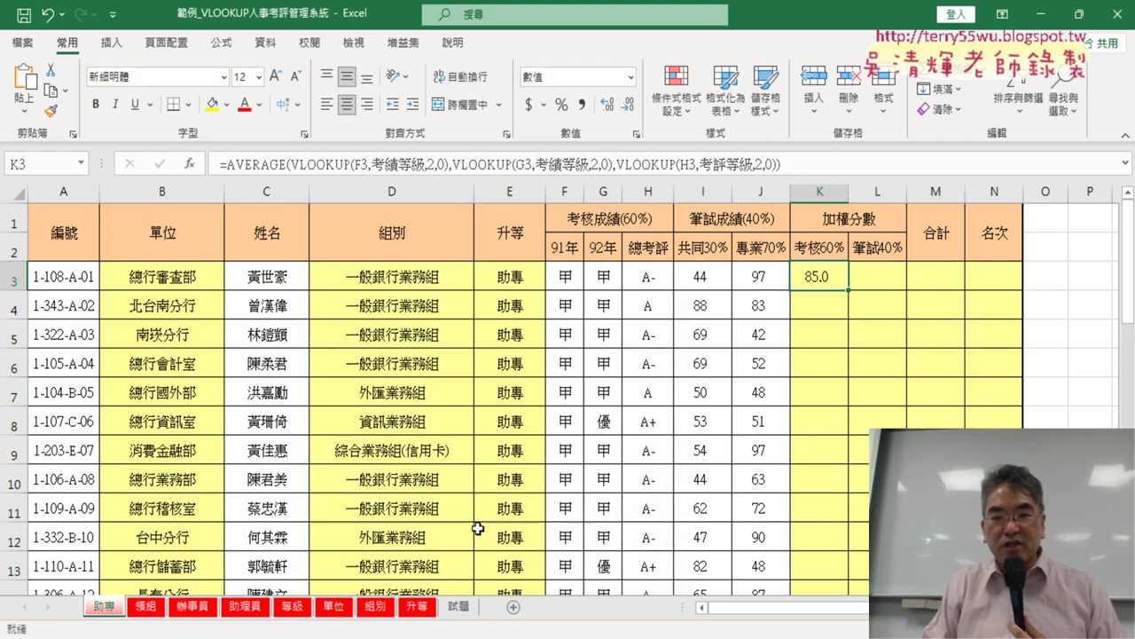
double_click(849, 293)
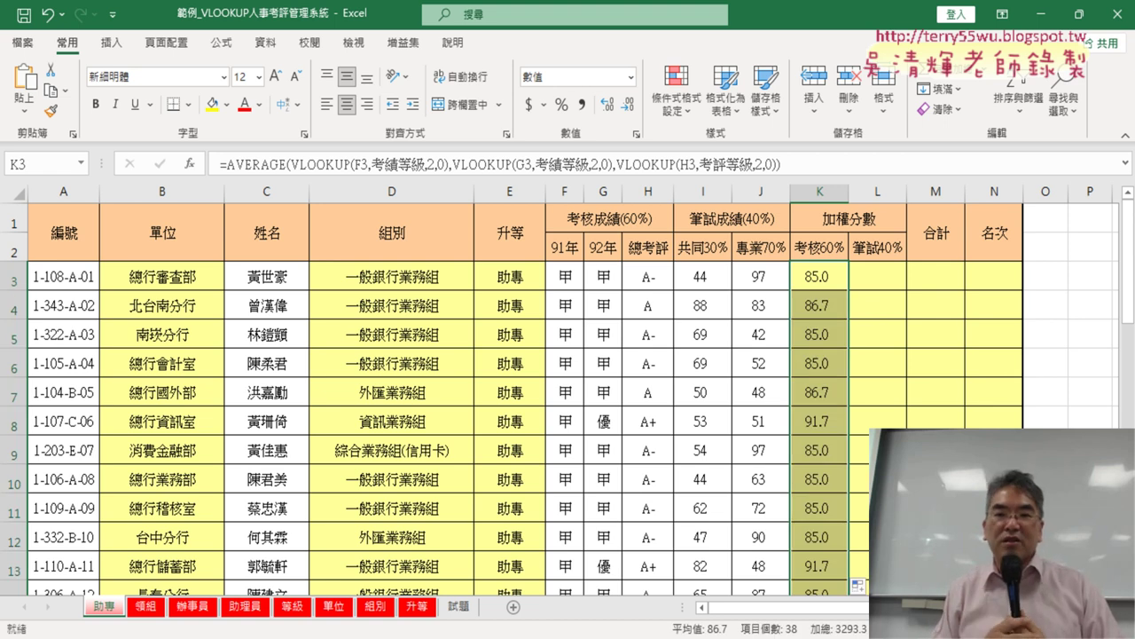
left_click(888, 282)
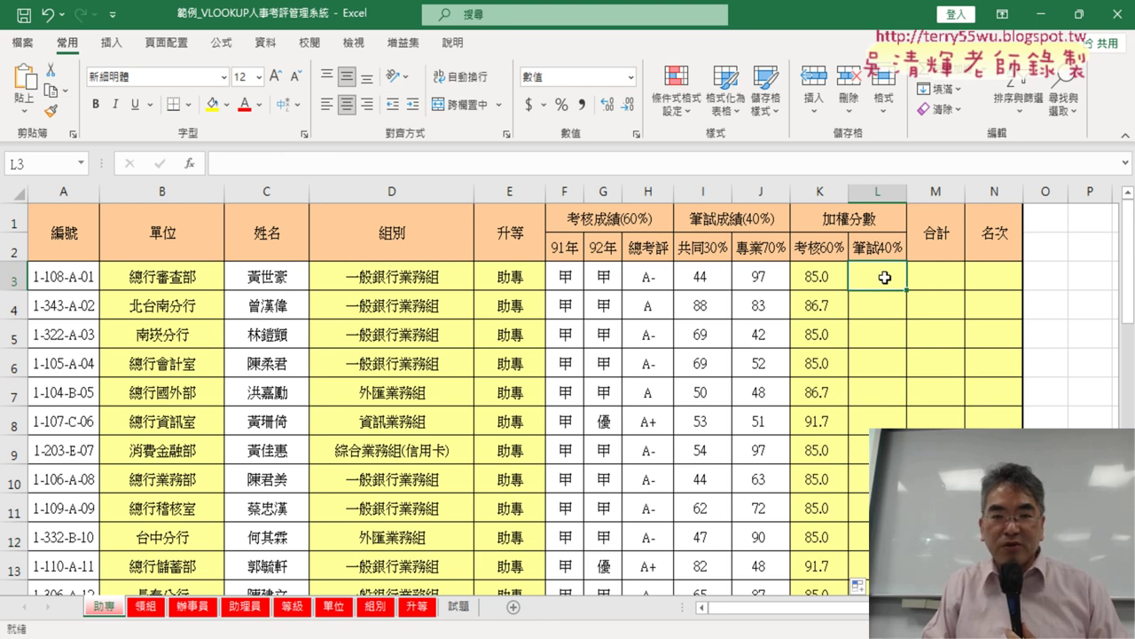
- Enter =I3*0.3+J3*0.7 in L3 and fill it down the 筆試40% column
left_click(350, 166)
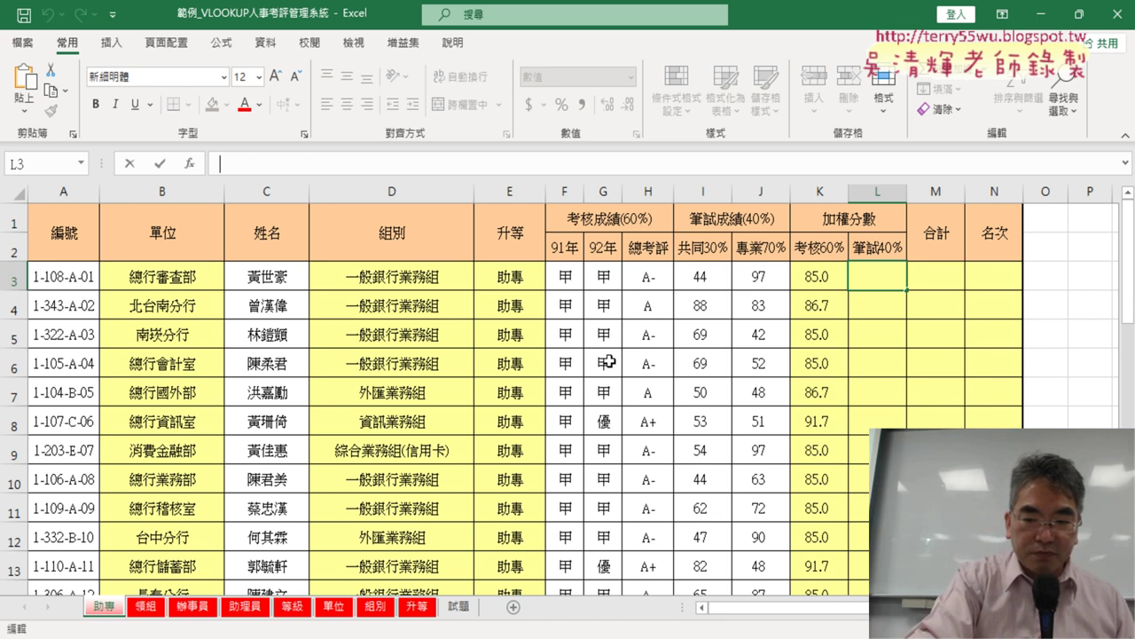
type("=")
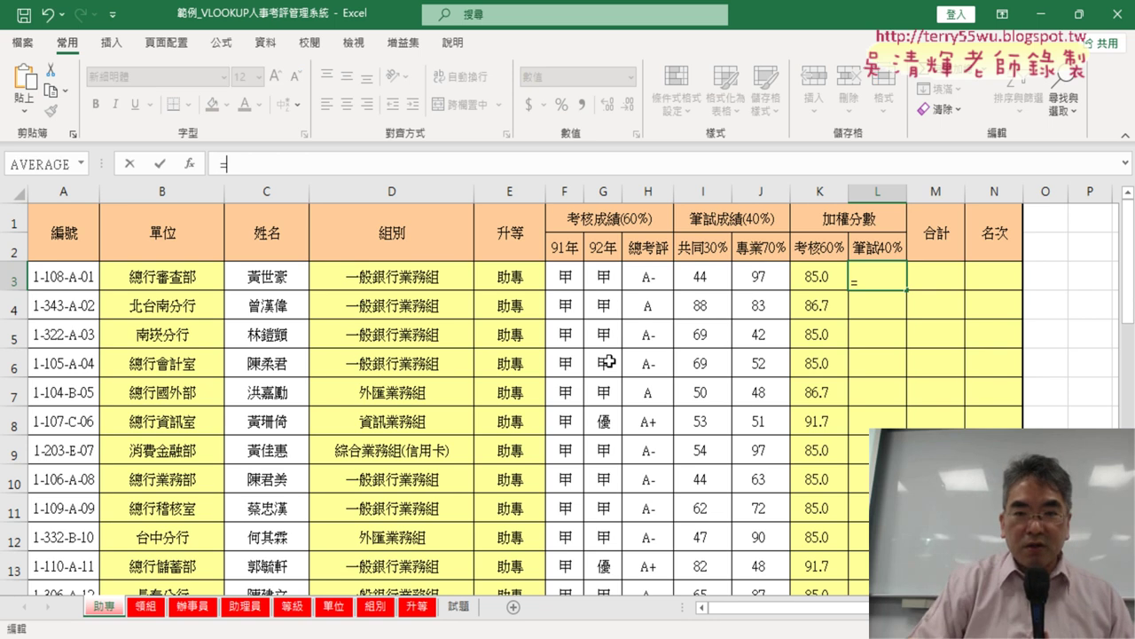
left_click(705, 275)
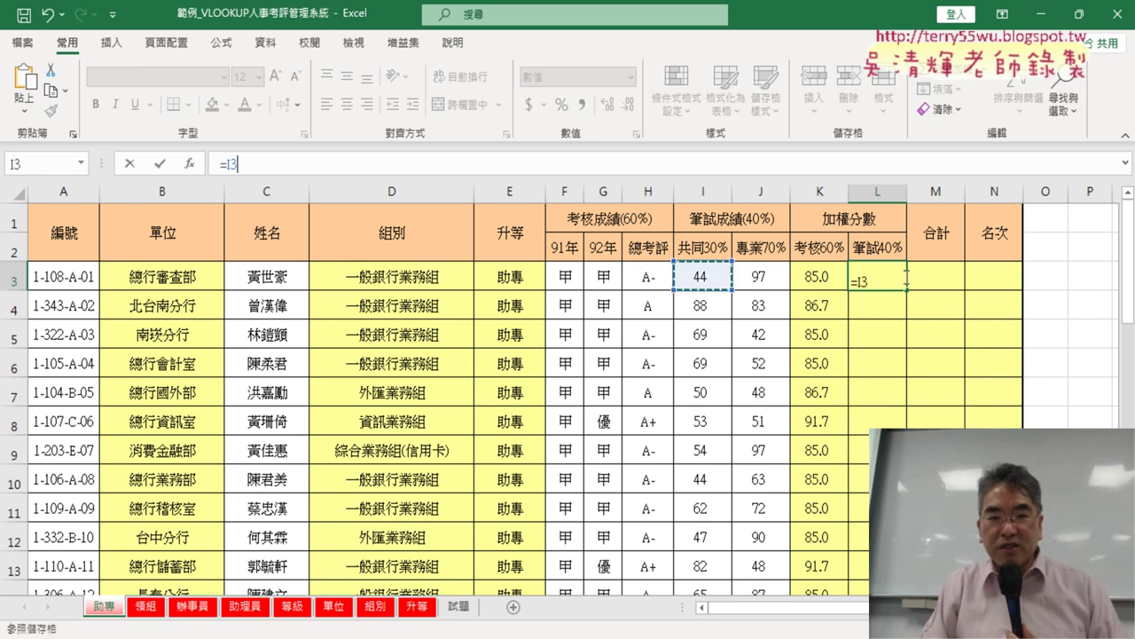
type("*")
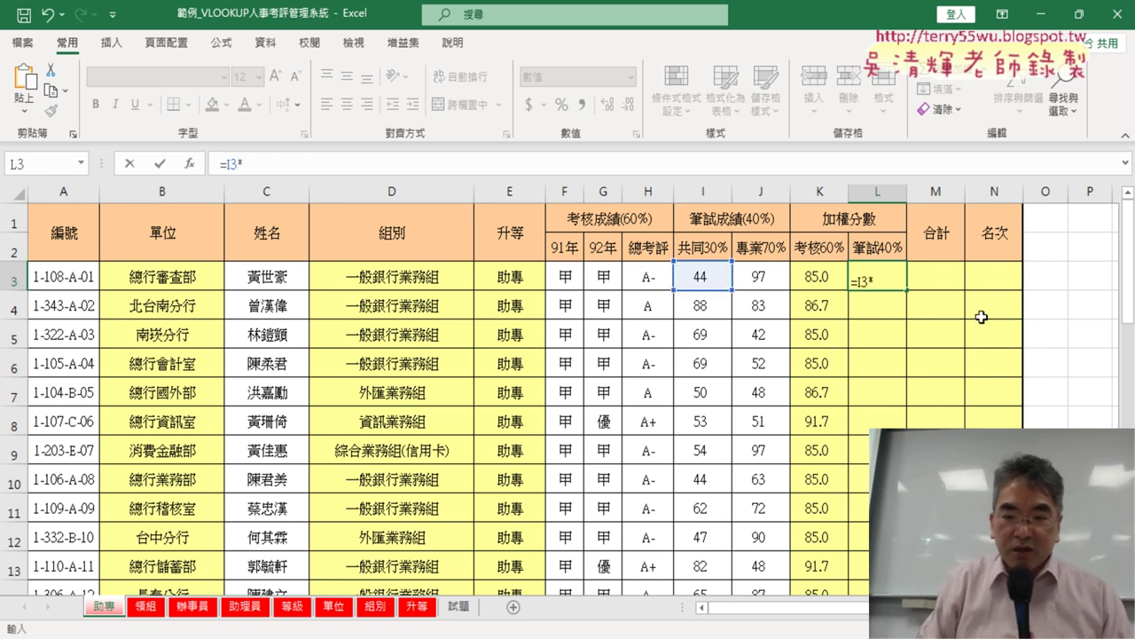
type("0.3")
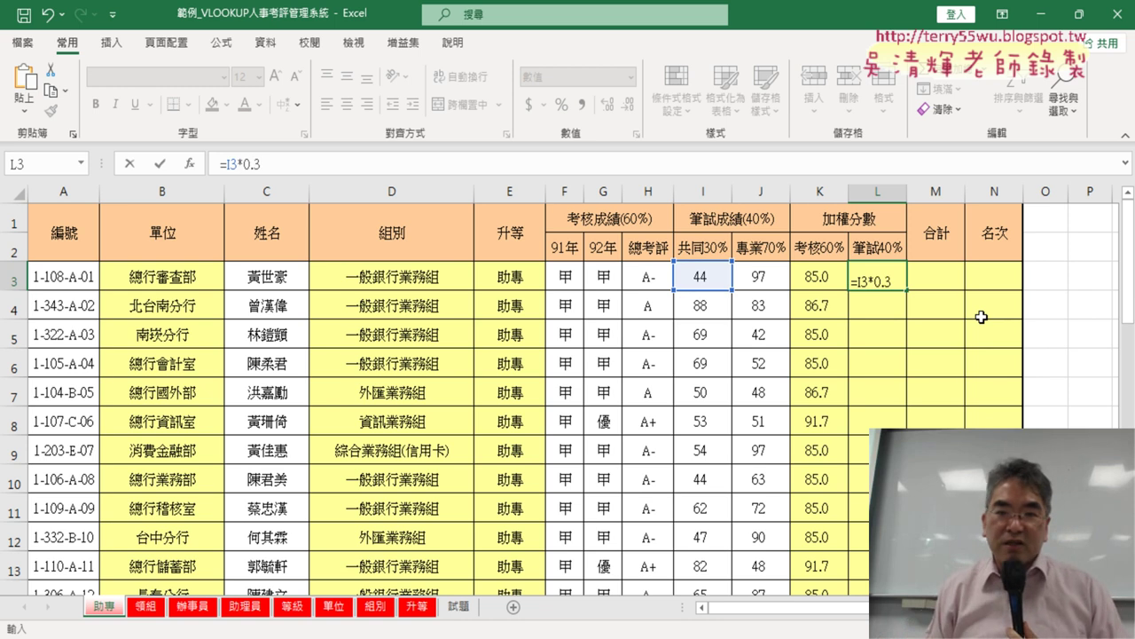
type("+")
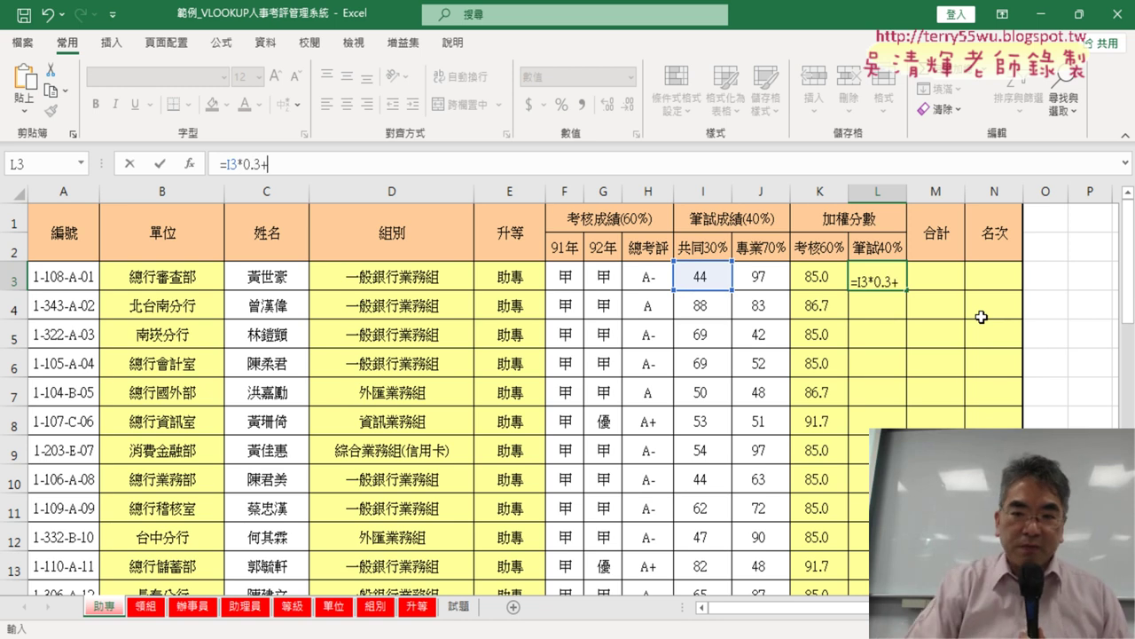
left_click(769, 277)
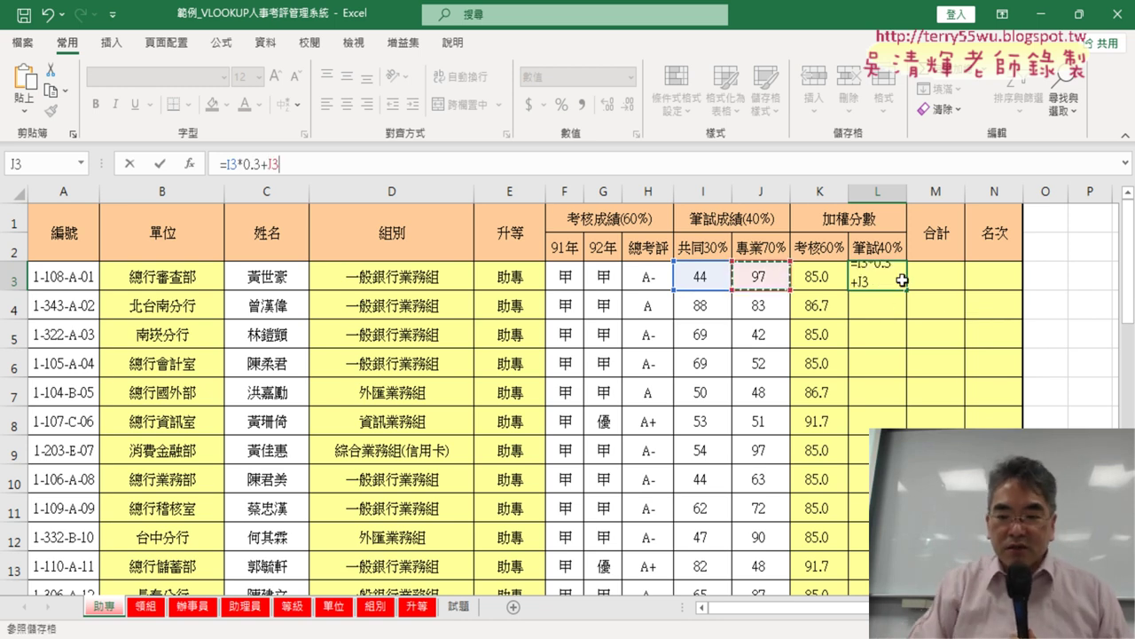
type("*")
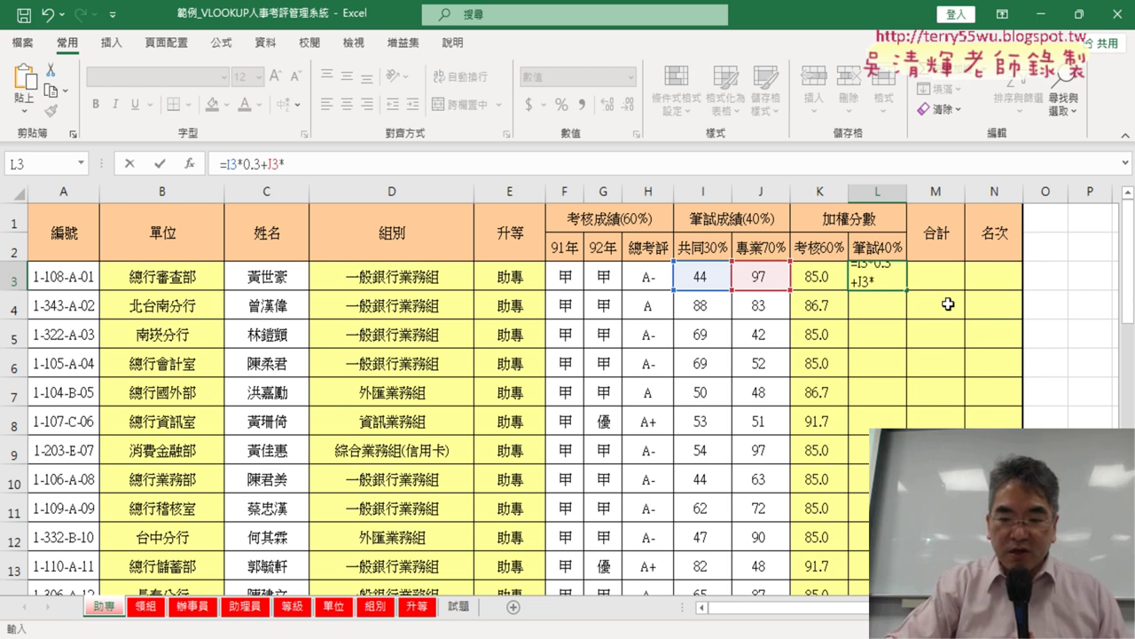
type("0.7")
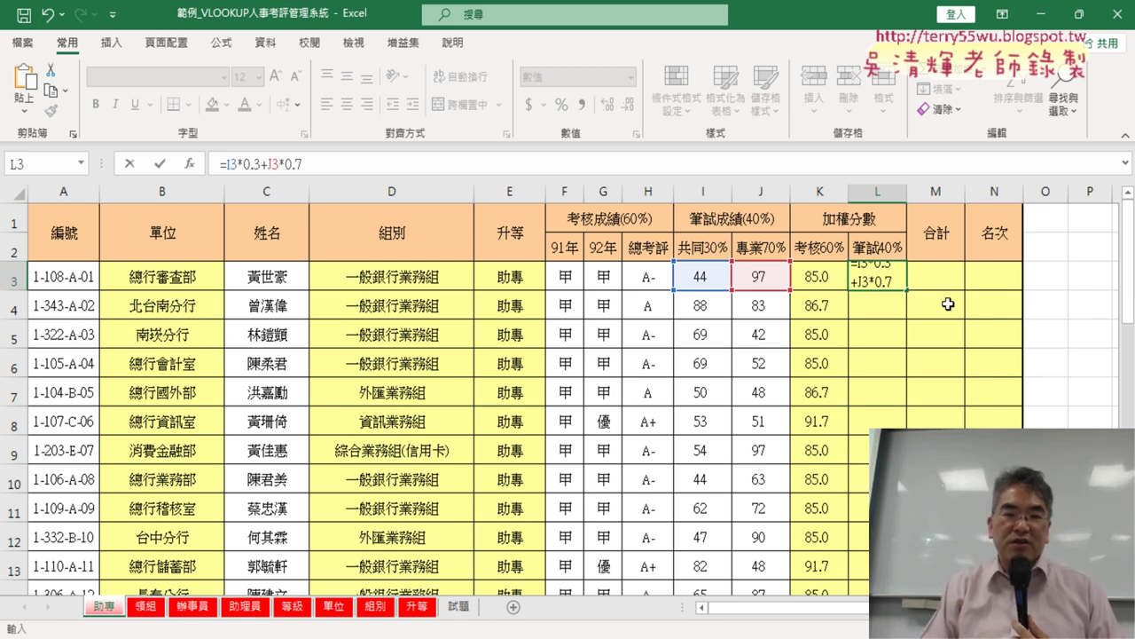
left_click(160, 163)
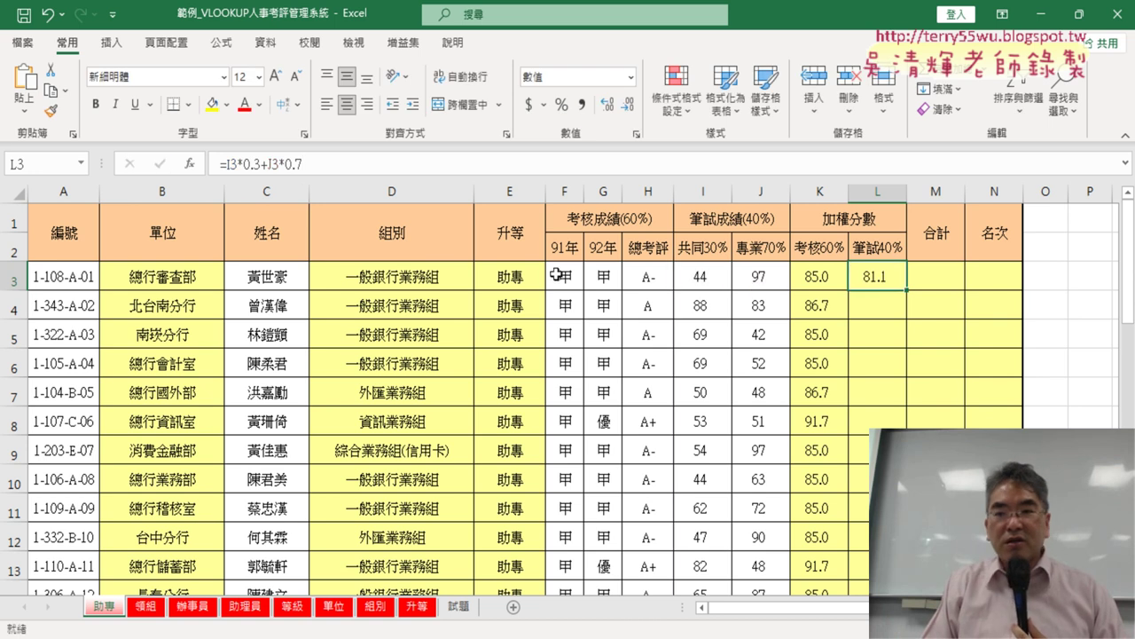
double_click(908, 289)
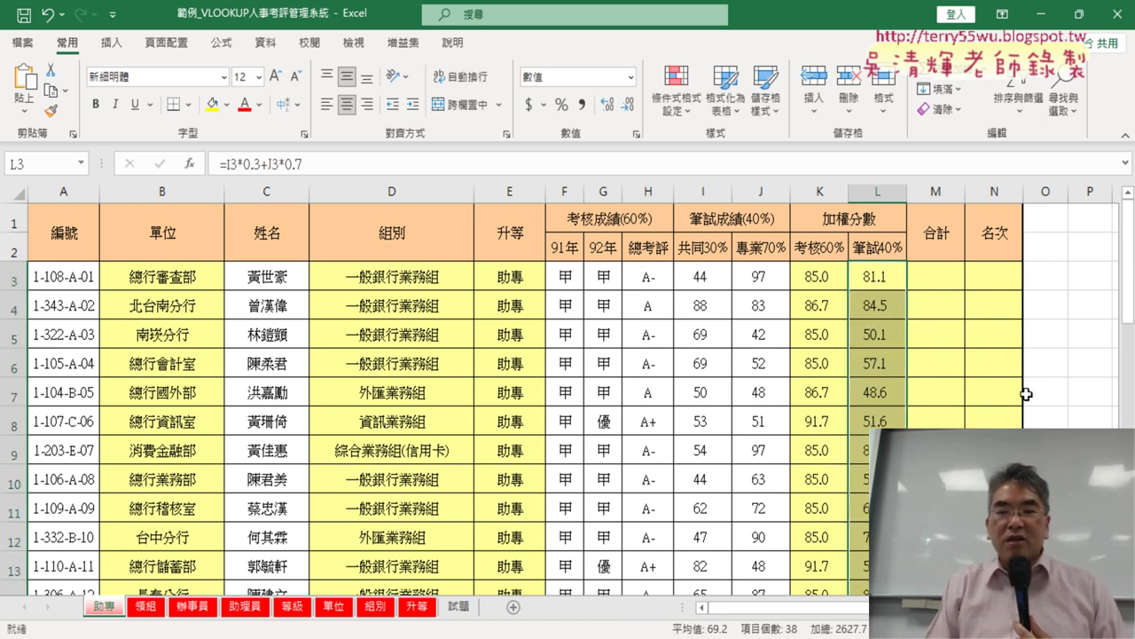
left_click(935, 280)
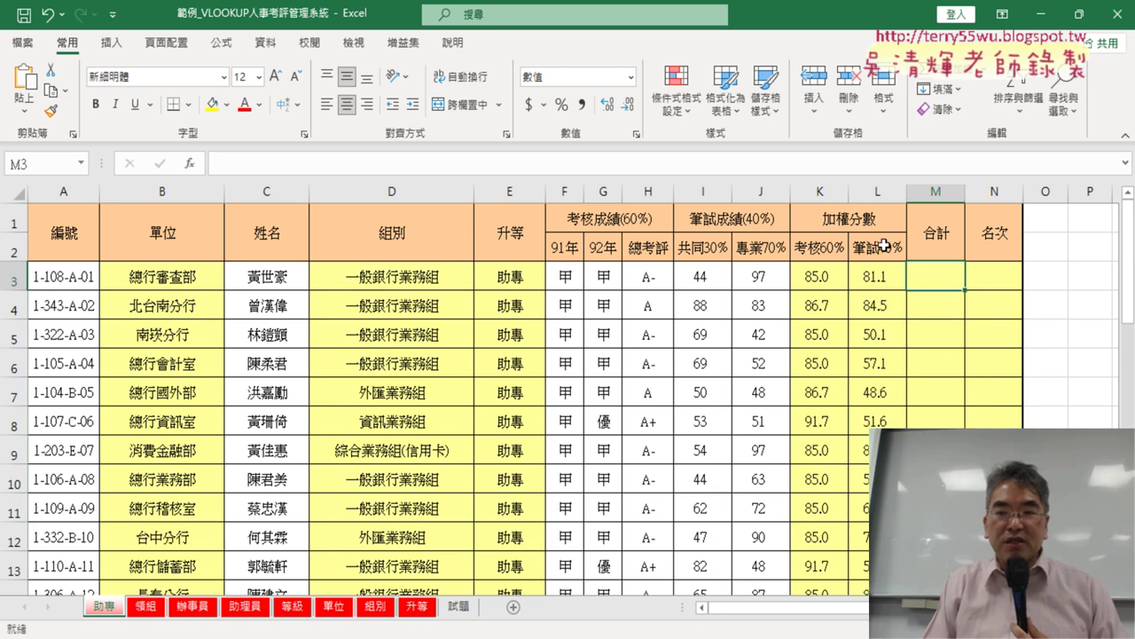
- Enter =K3*0.6+L3*0.4 in M3 and fill it down the 合計 column
key("F2")
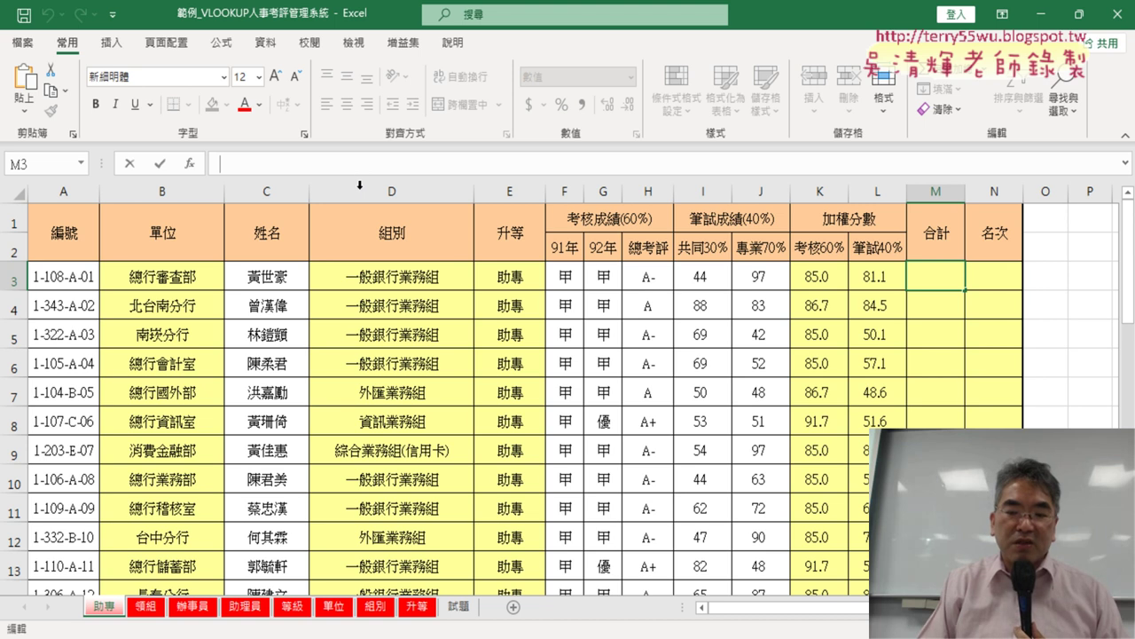
type("=")
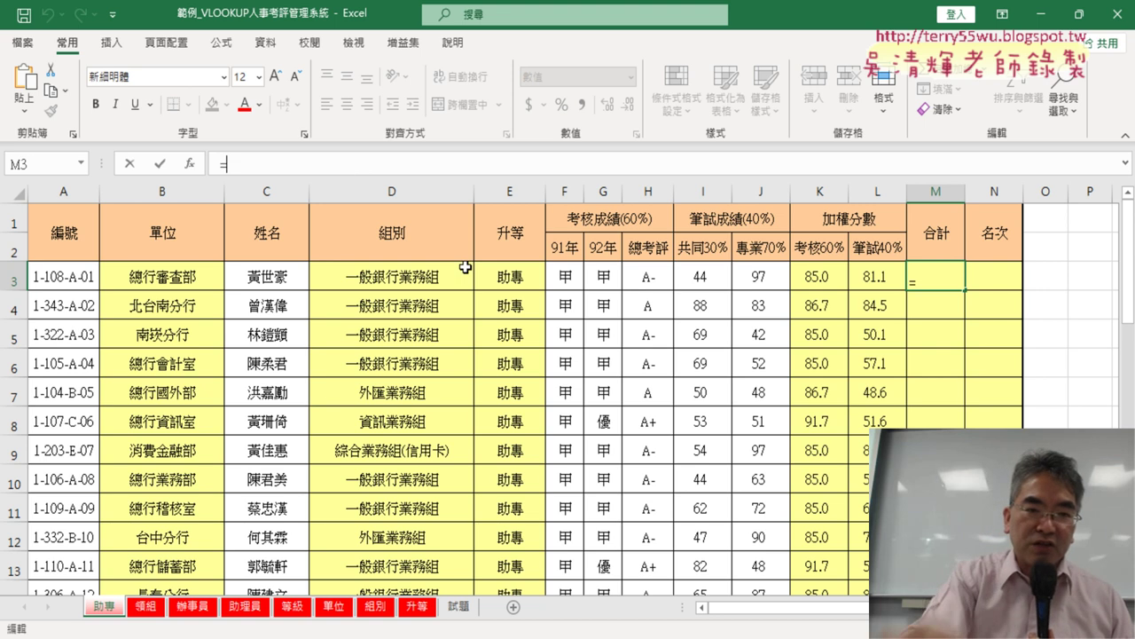
left_click(814, 279)
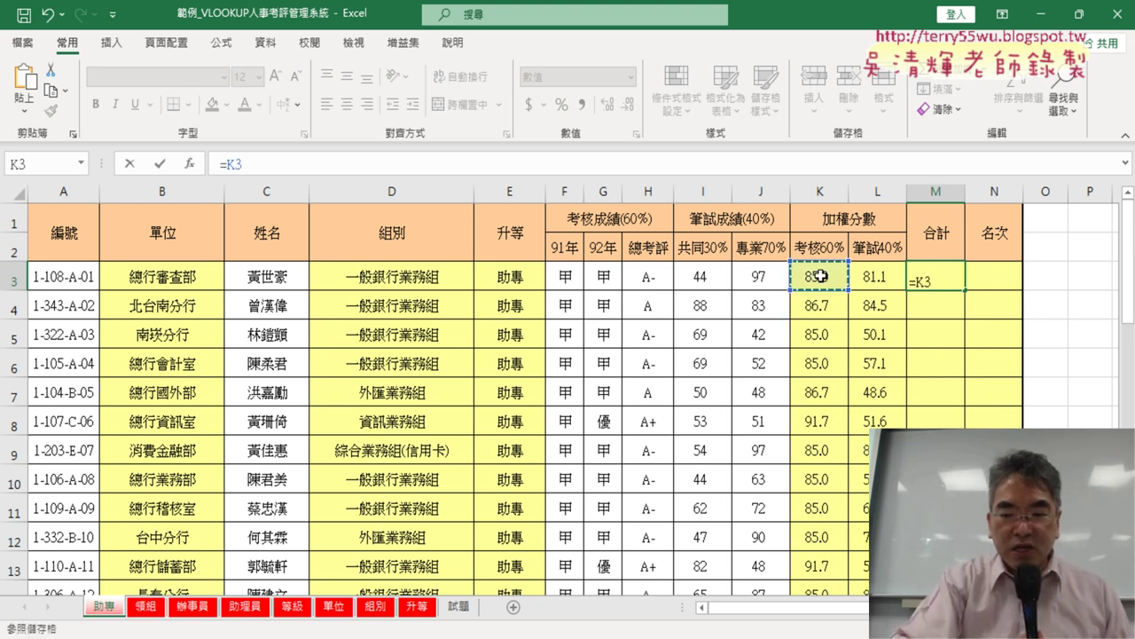
type("*0")
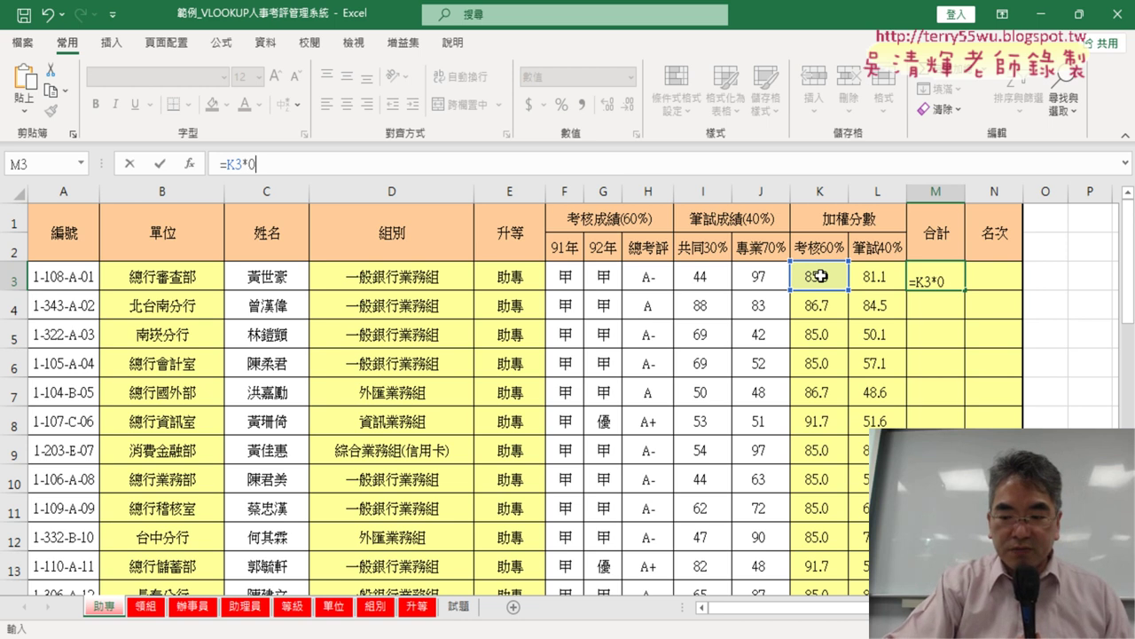
type(".6+")
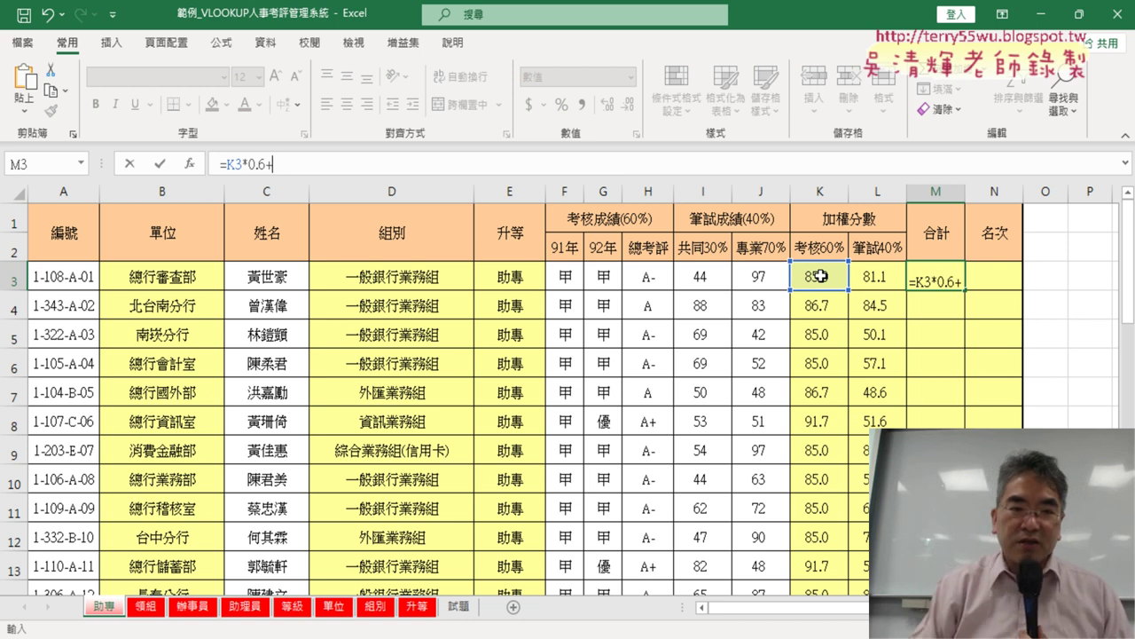
left_click(874, 276)
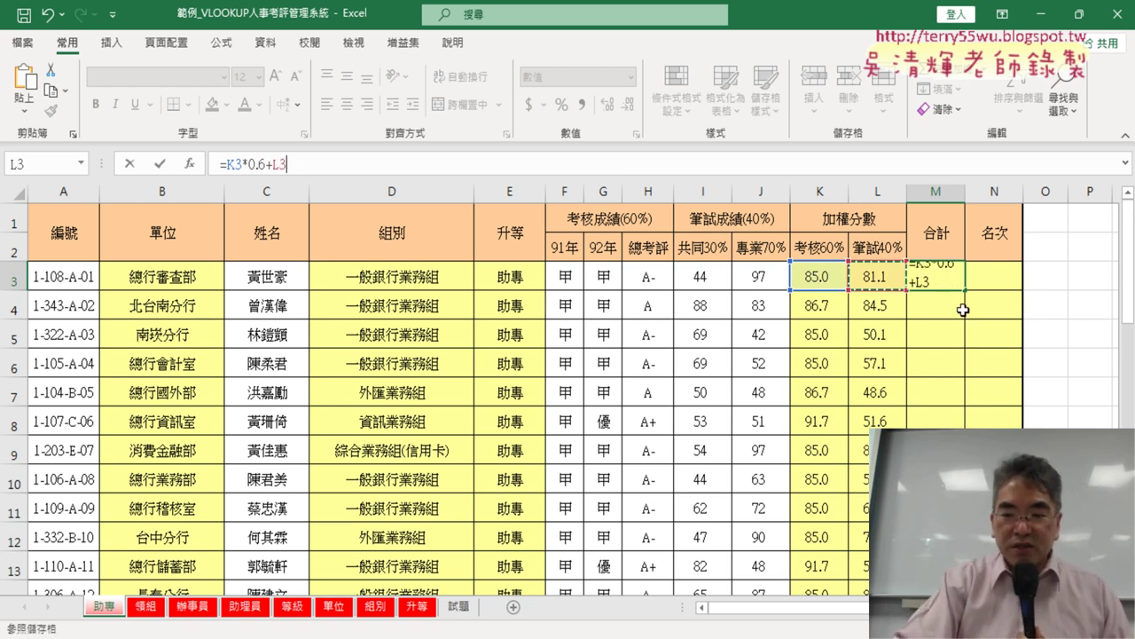
type("*0.4")
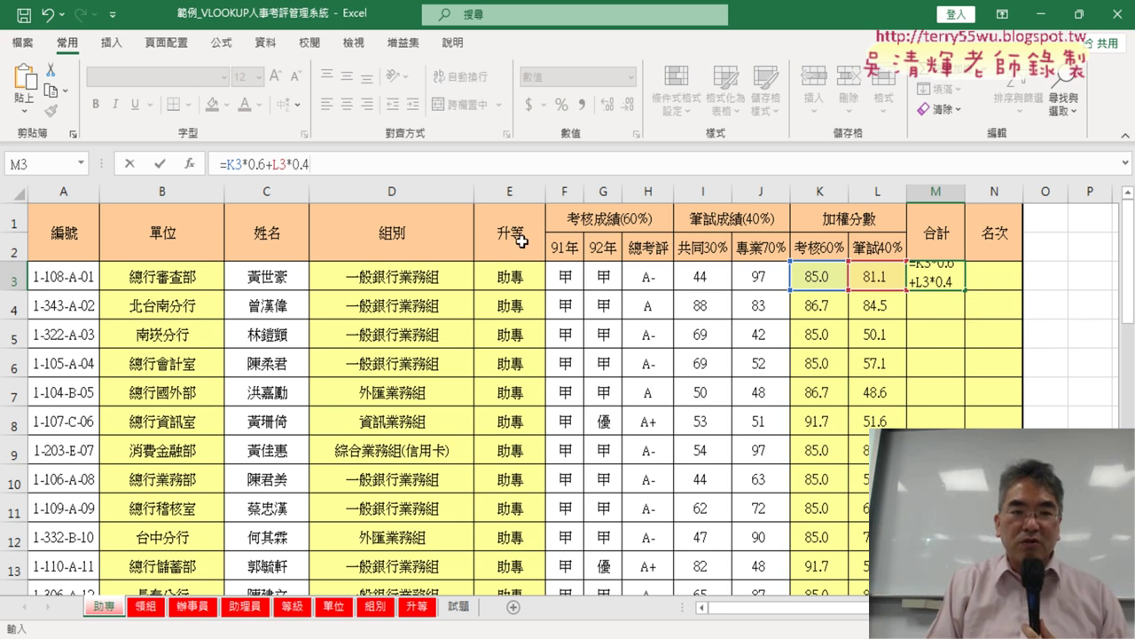
left_click(160, 164)
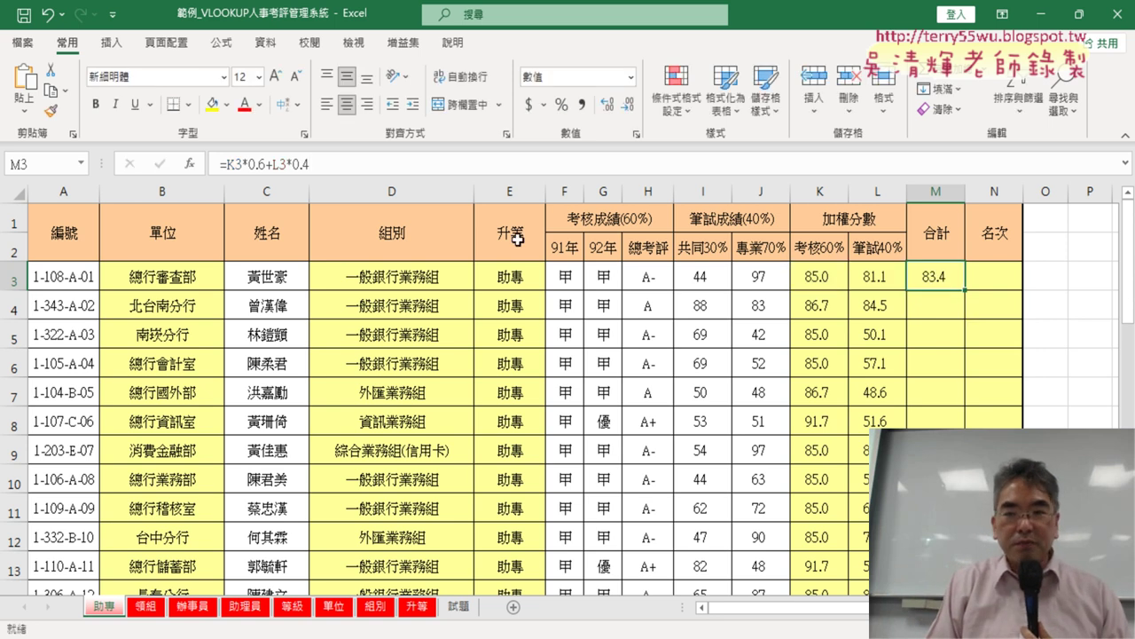
double_click(965, 290)
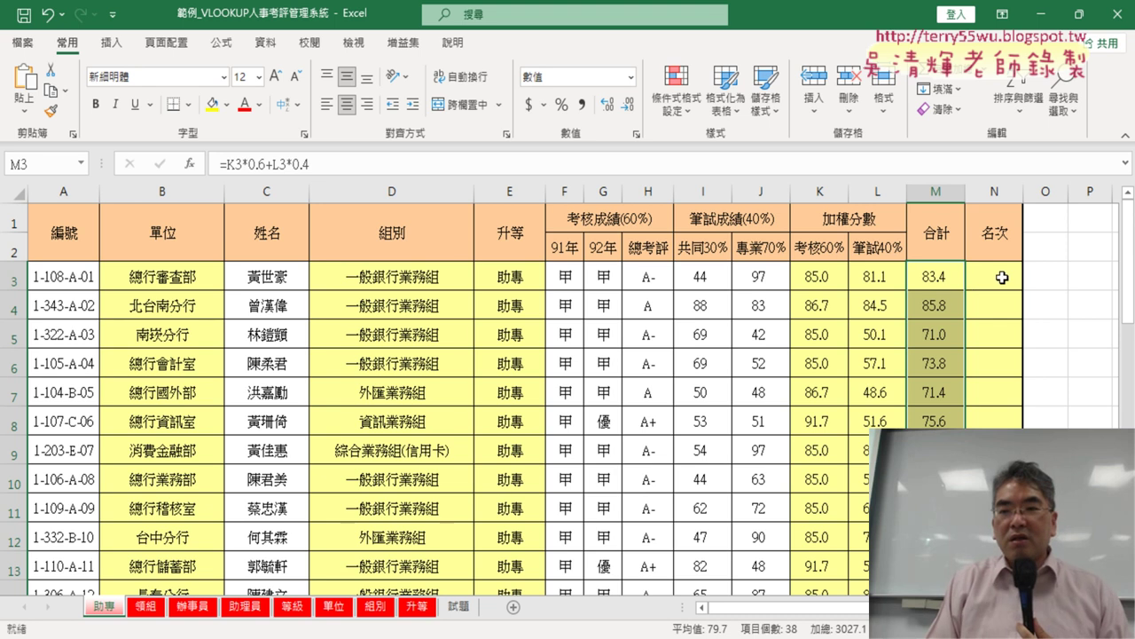
left_click(1003, 277)
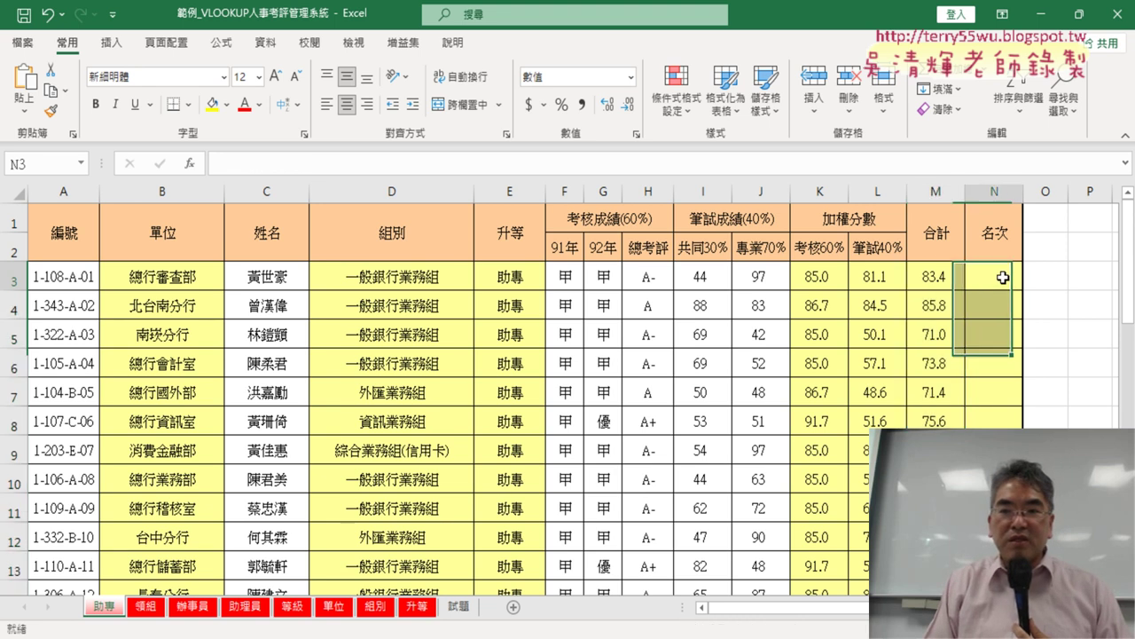
- Choose the RANK.EQ function for cell N3 from the function list
left_click(191, 167)
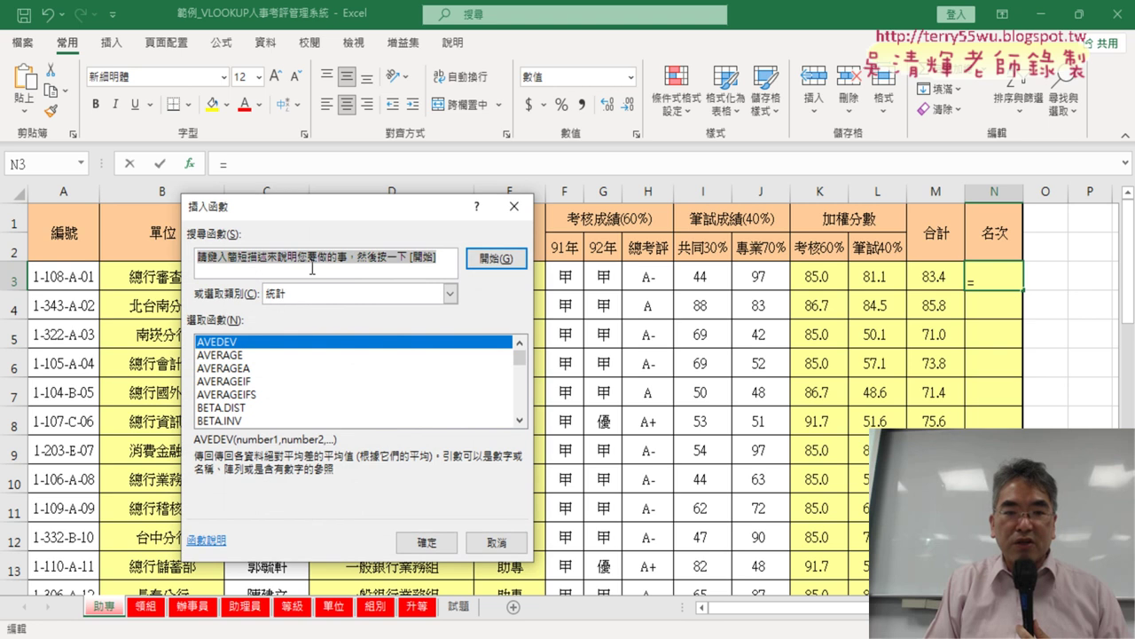
scroll(527, 388, "down", 4)
scroll(527, 387, "down", 4)
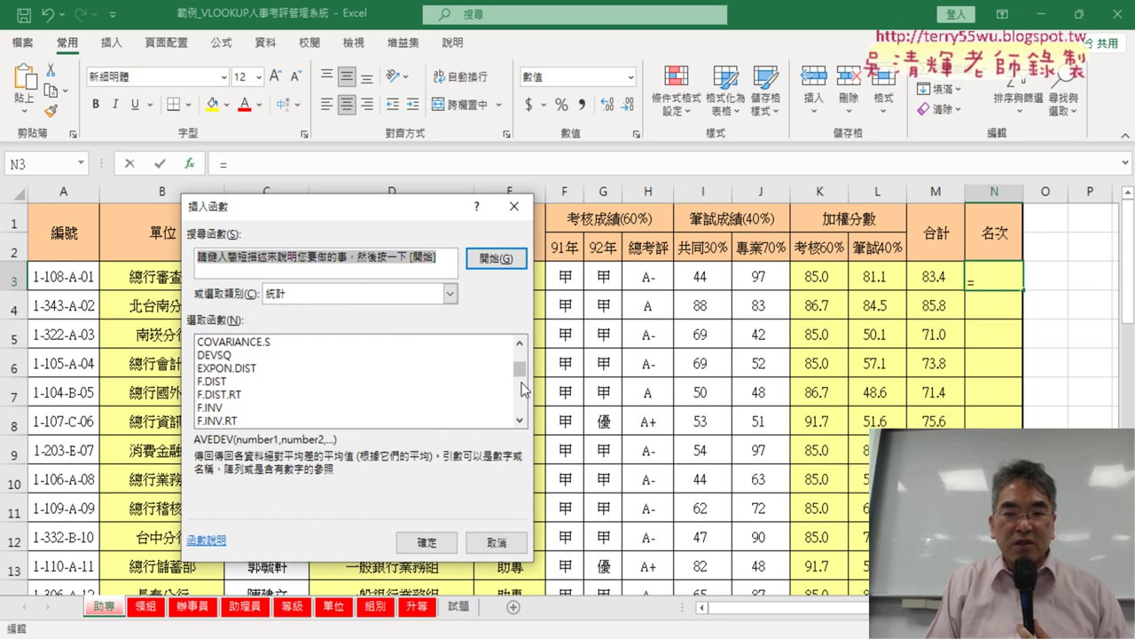
scroll(527, 388, "down", 5)
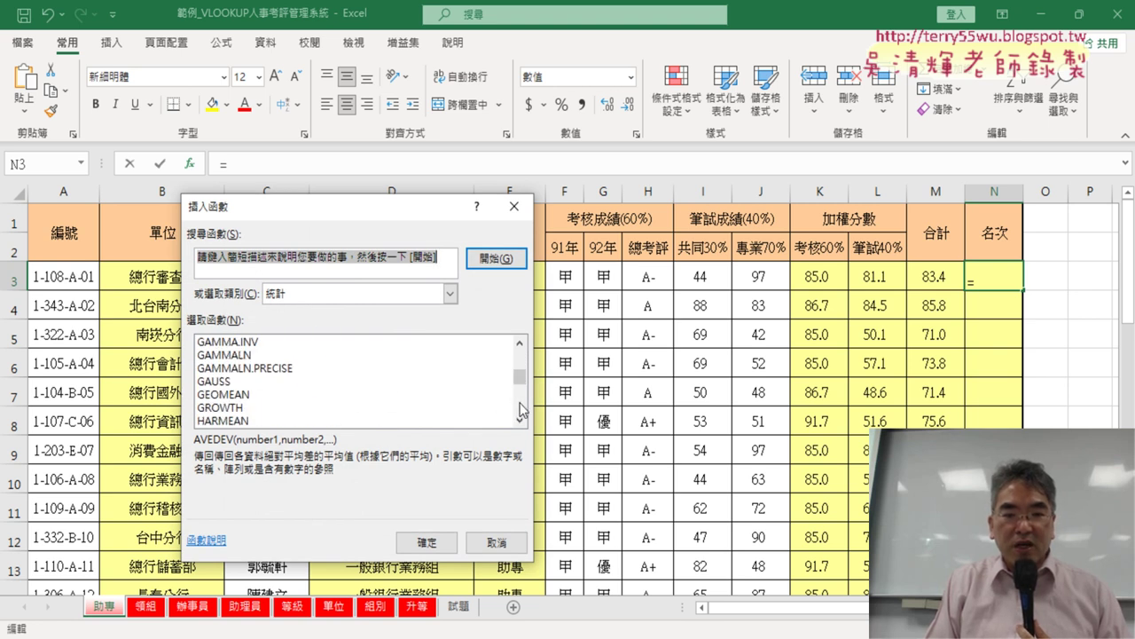
scroll(522, 409, "down", 6)
scroll(524, 412, "down", 4)
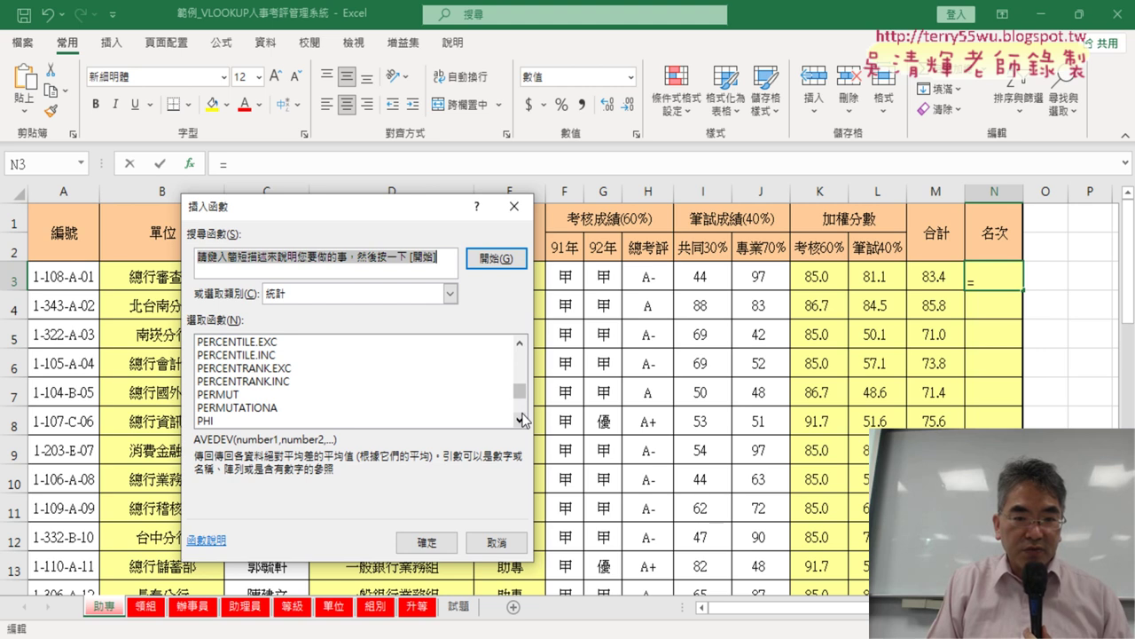
left_click(525, 419)
left_click(525, 420)
left_click(520, 343)
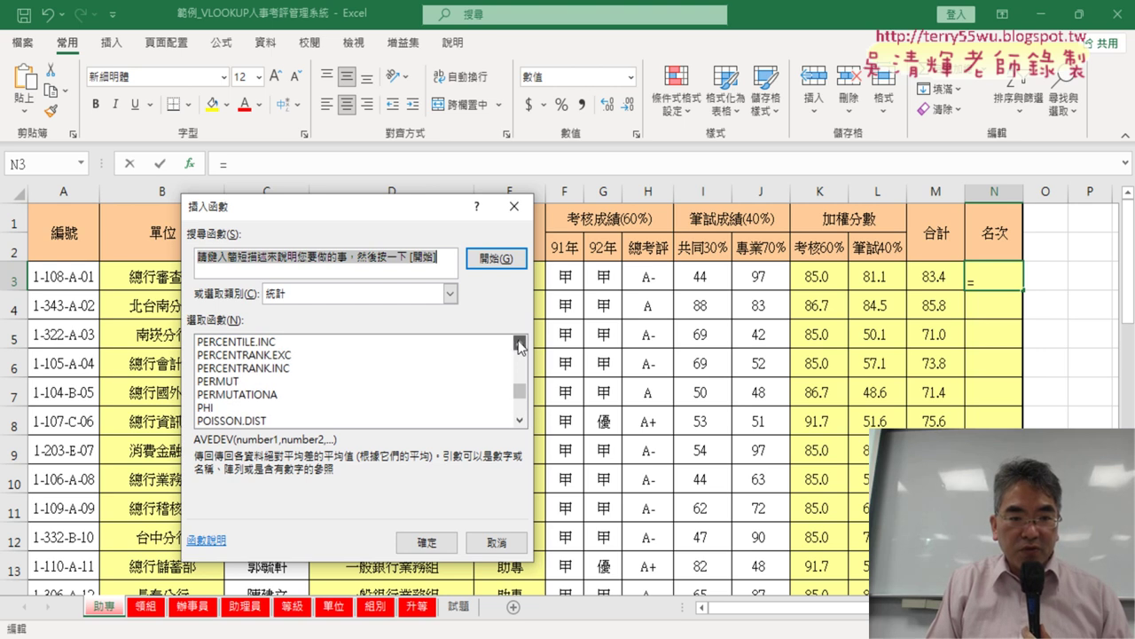
left_click(520, 422)
left_click(519, 422)
left_click(519, 422)
left_click(520, 422)
left_click(520, 423)
left_click(520, 423)
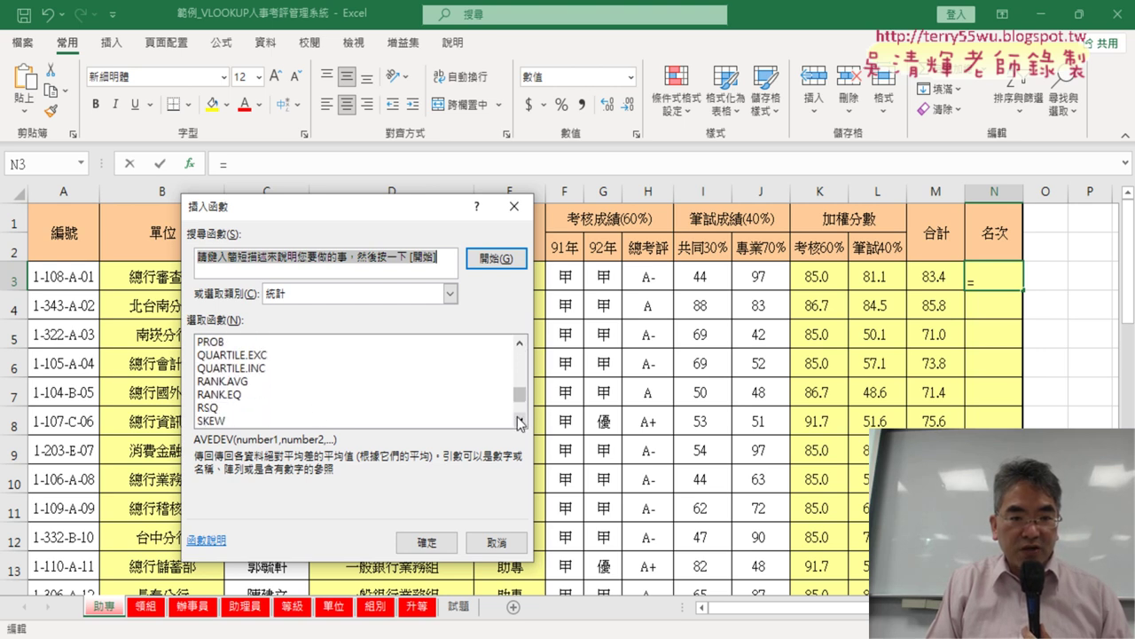
left_click(229, 394)
left_click(431, 542)
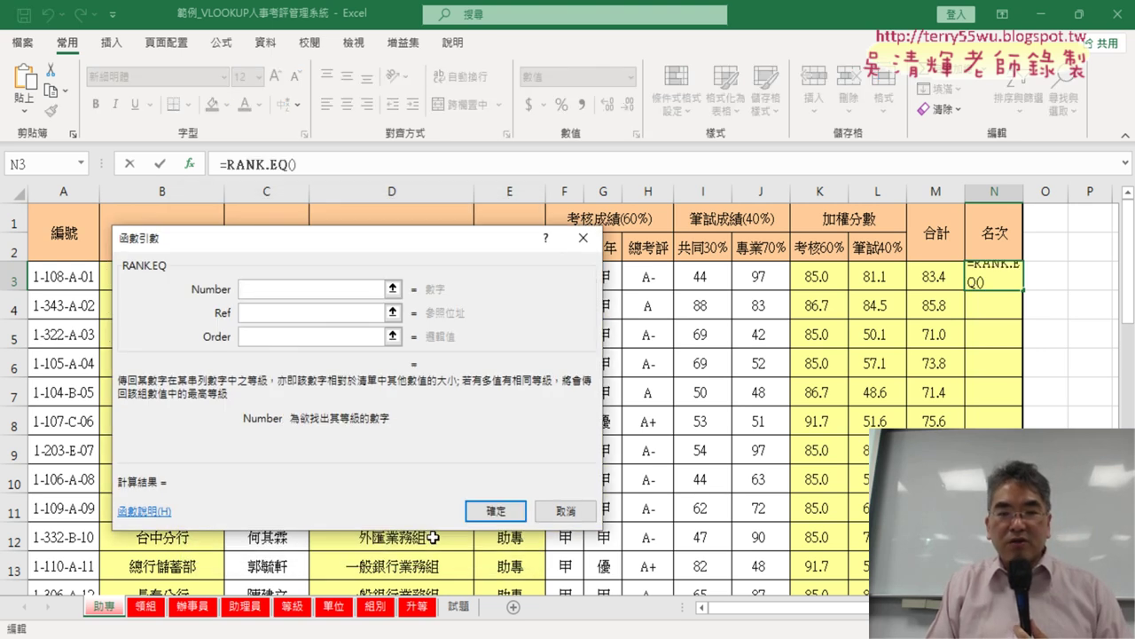
- Set RANK.EQ's Number to M3 and Ref to the locked range M$3:M$40
left_click(939, 278)
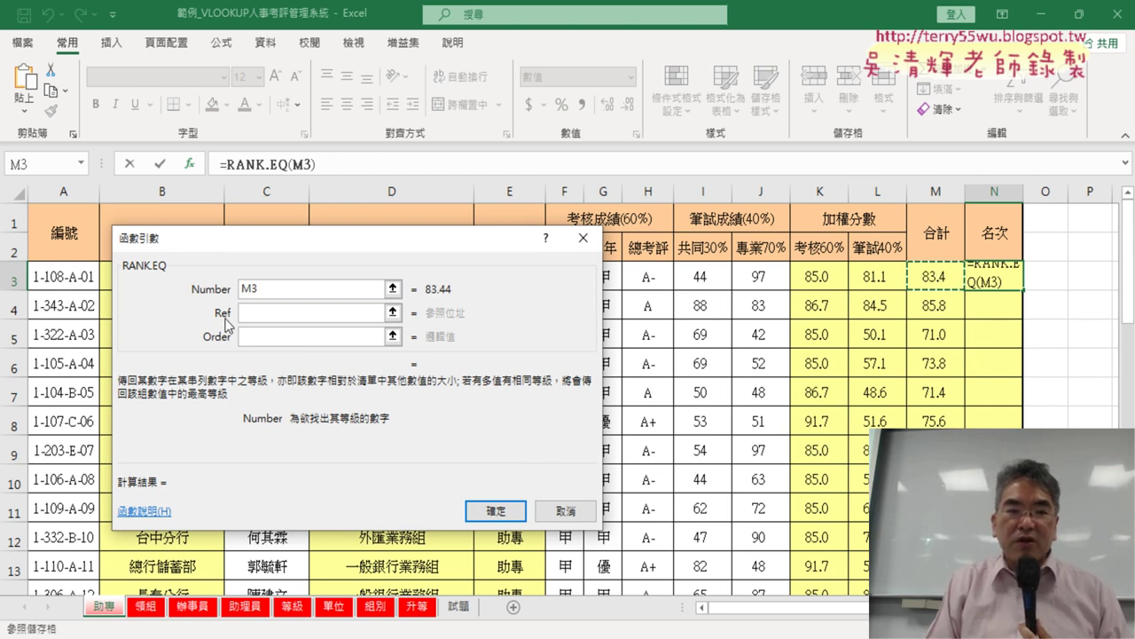
left_click(270, 313)
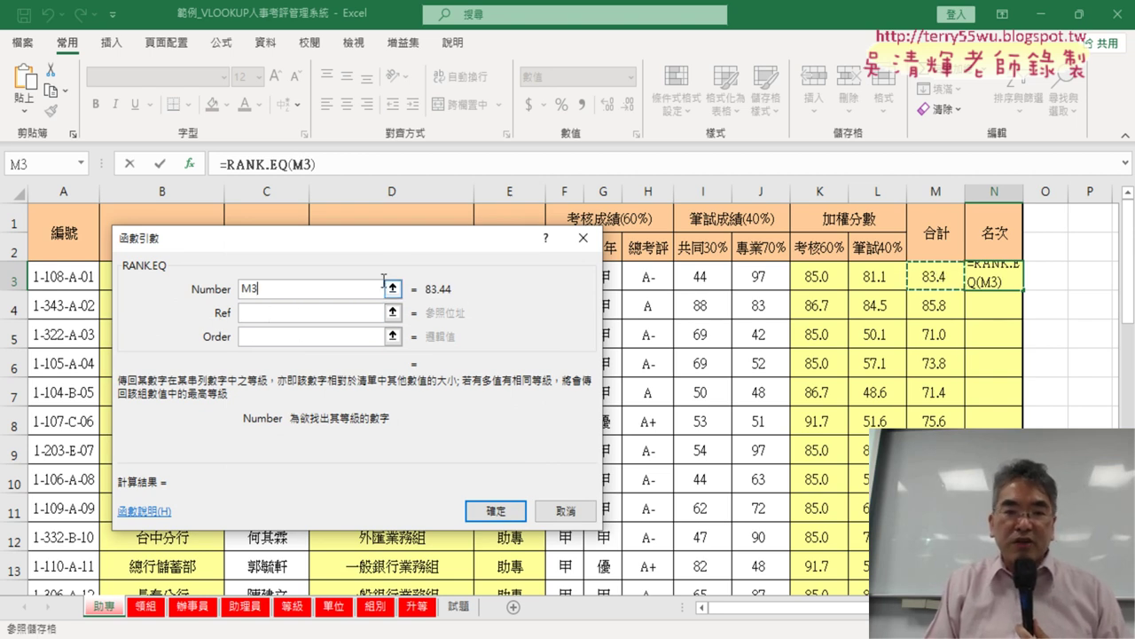
left_click(262, 313)
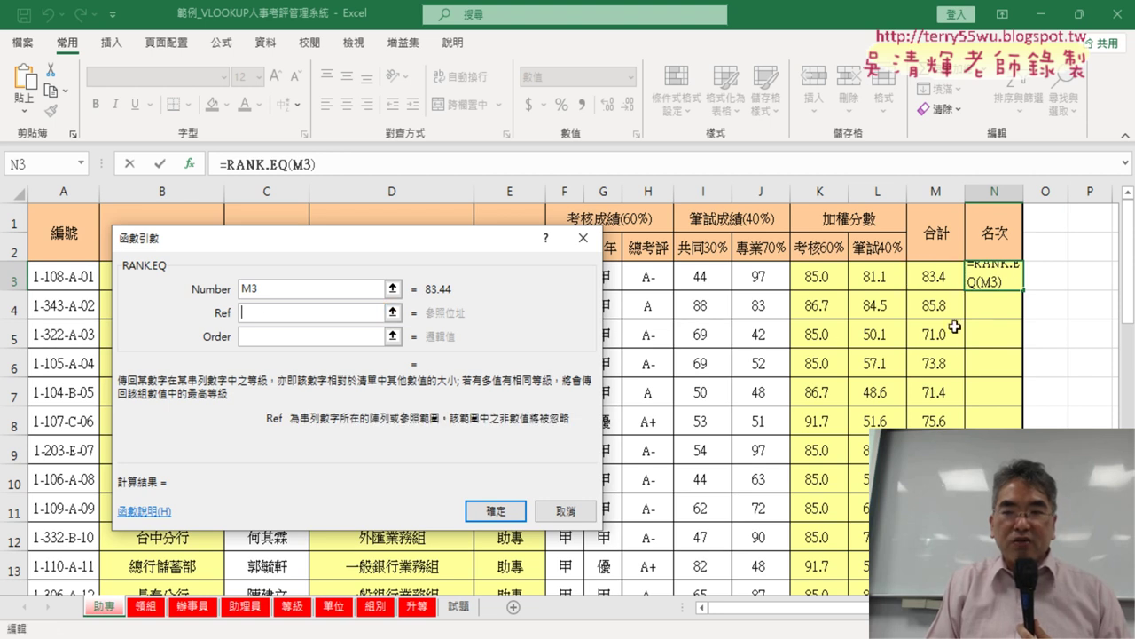
left_click(940, 277)
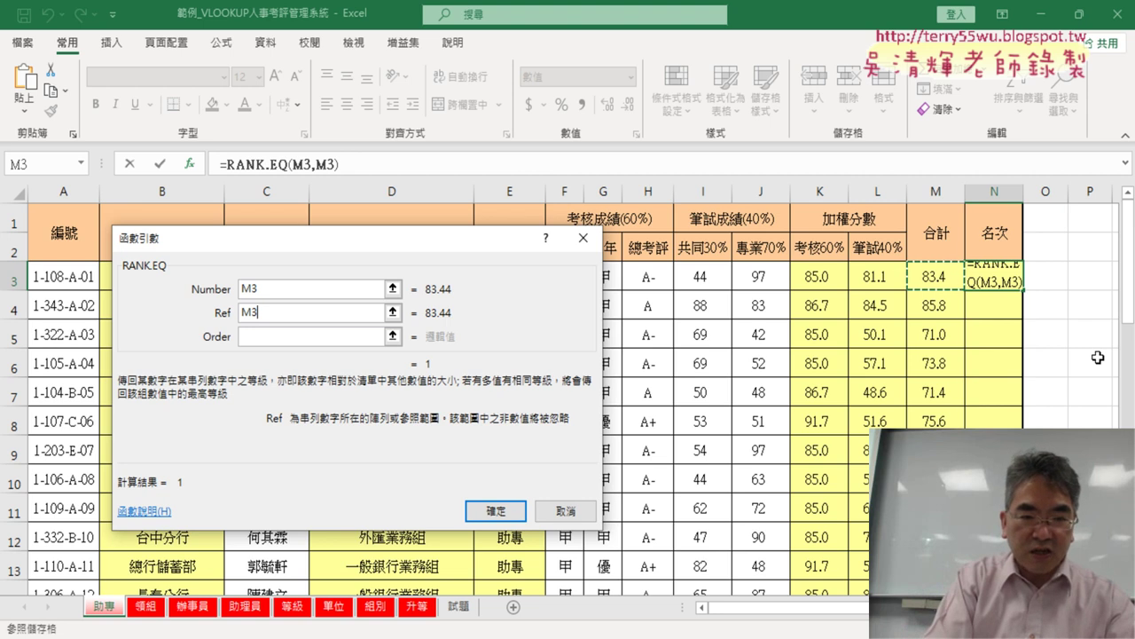
key("ctrl+shift+Down")
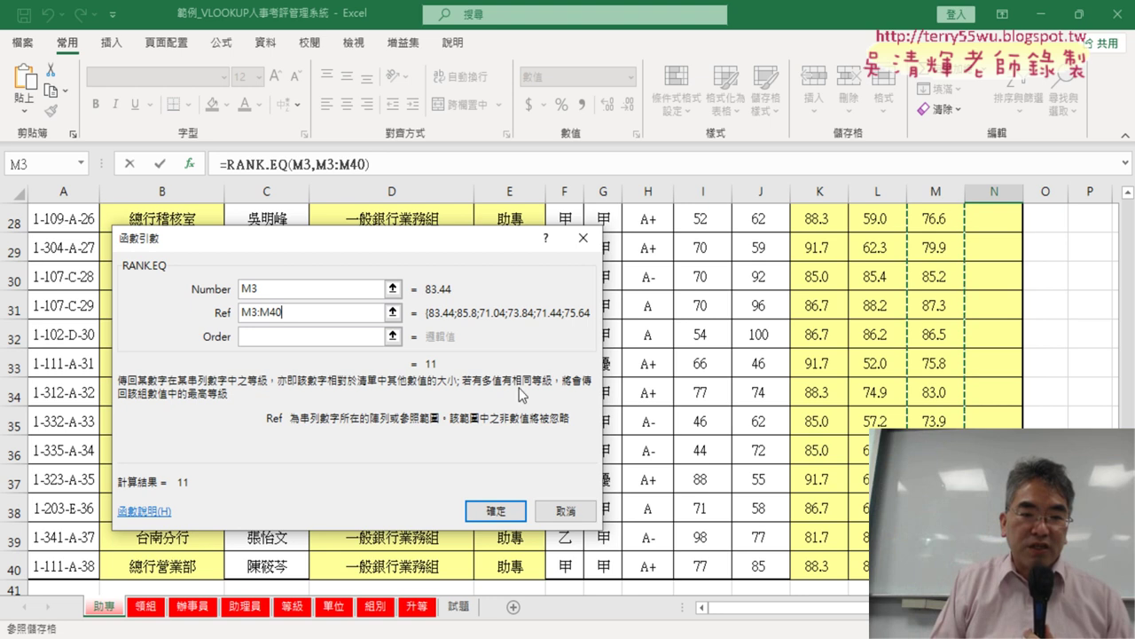
left_click(246, 312)
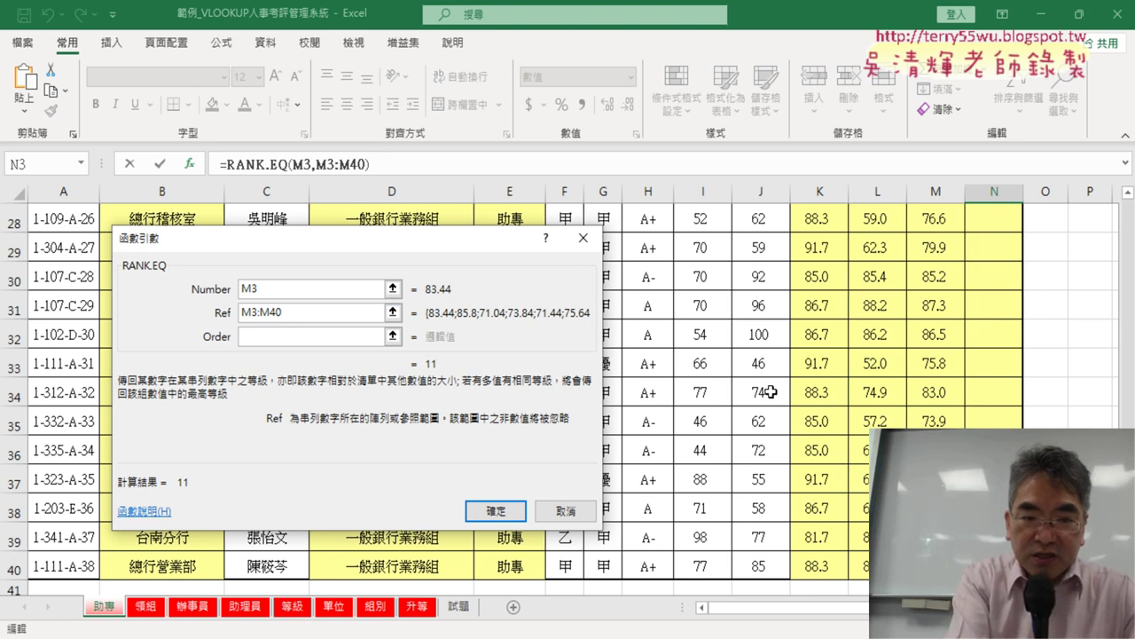
type("$")
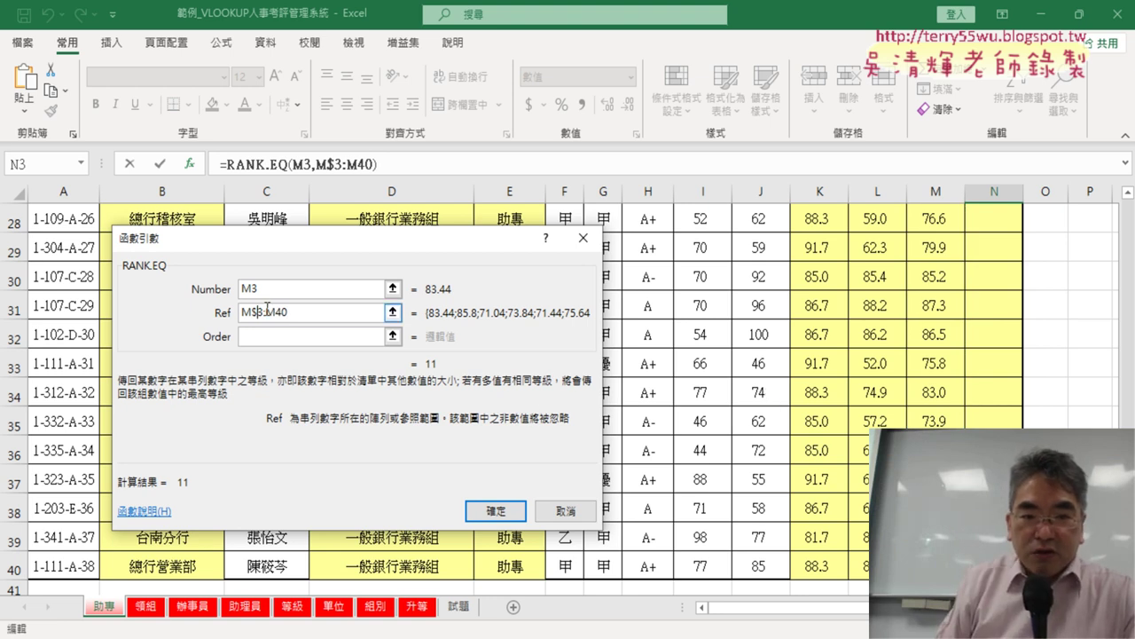
left_click(277, 312)
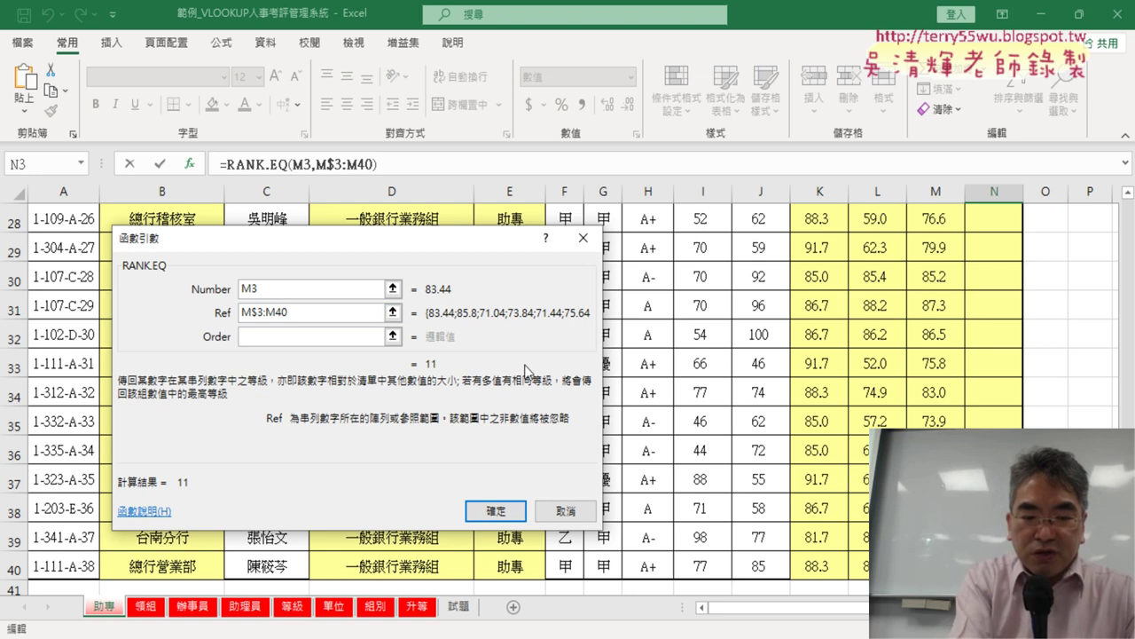
type("$")
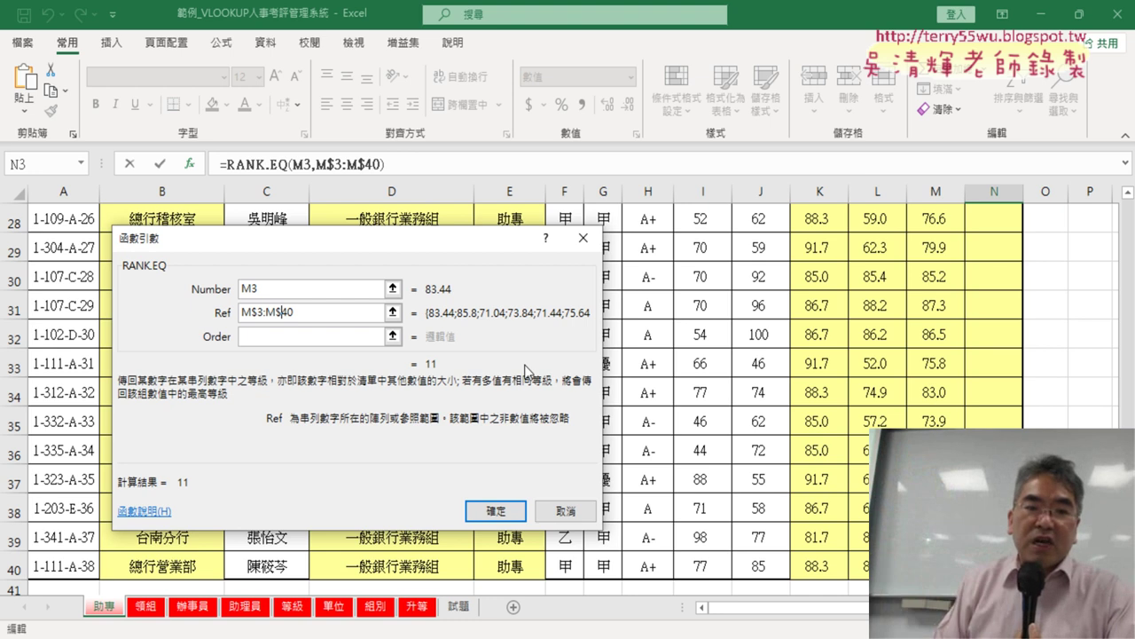
- Confirm N3's RANK.EQ formula and fill it down the 名次 column
left_click(490, 513)
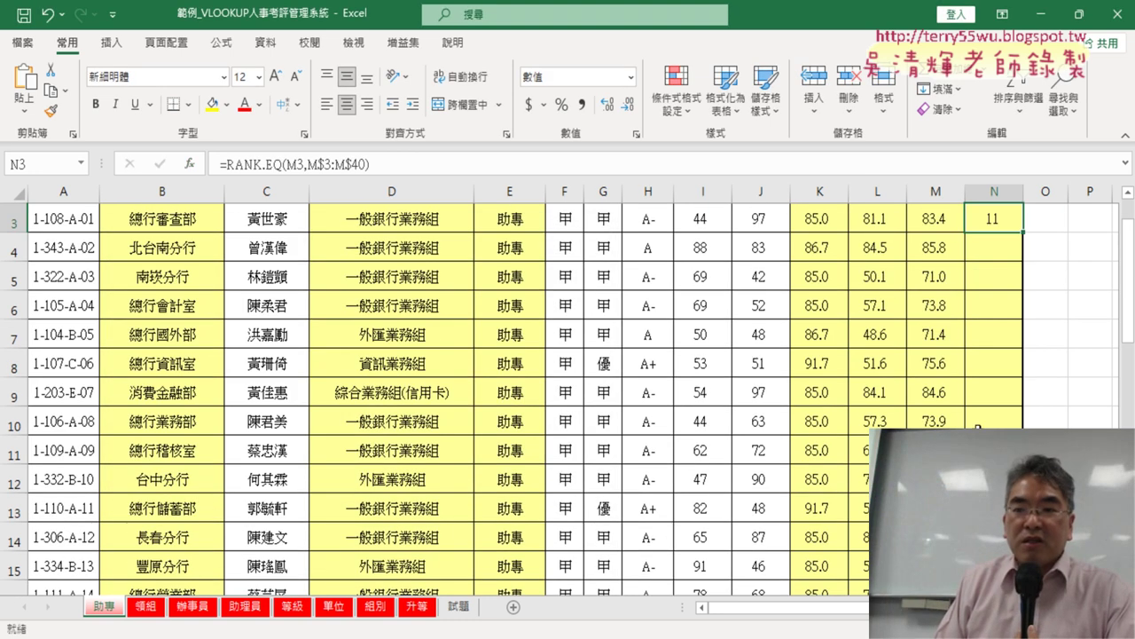
scroll(1098, 259, "up", 1)
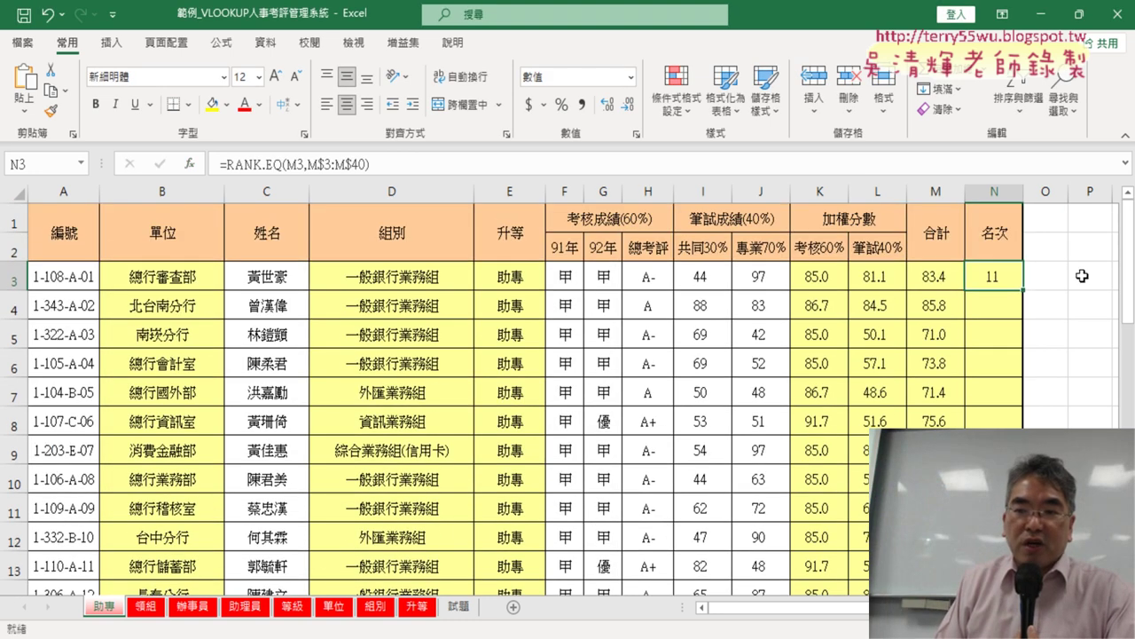
double_click(1024, 291)
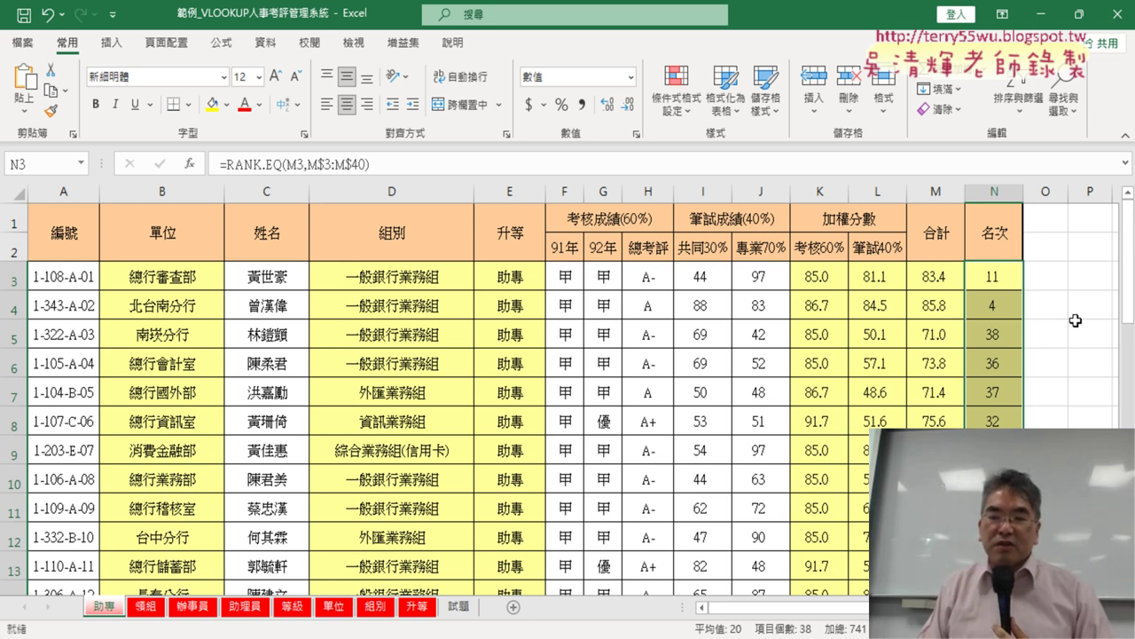
- Select rows 31–32 across A:N, the totals ranked 1 (87.3) and 2 (86.5)
scroll(936, 352, "down", 2)
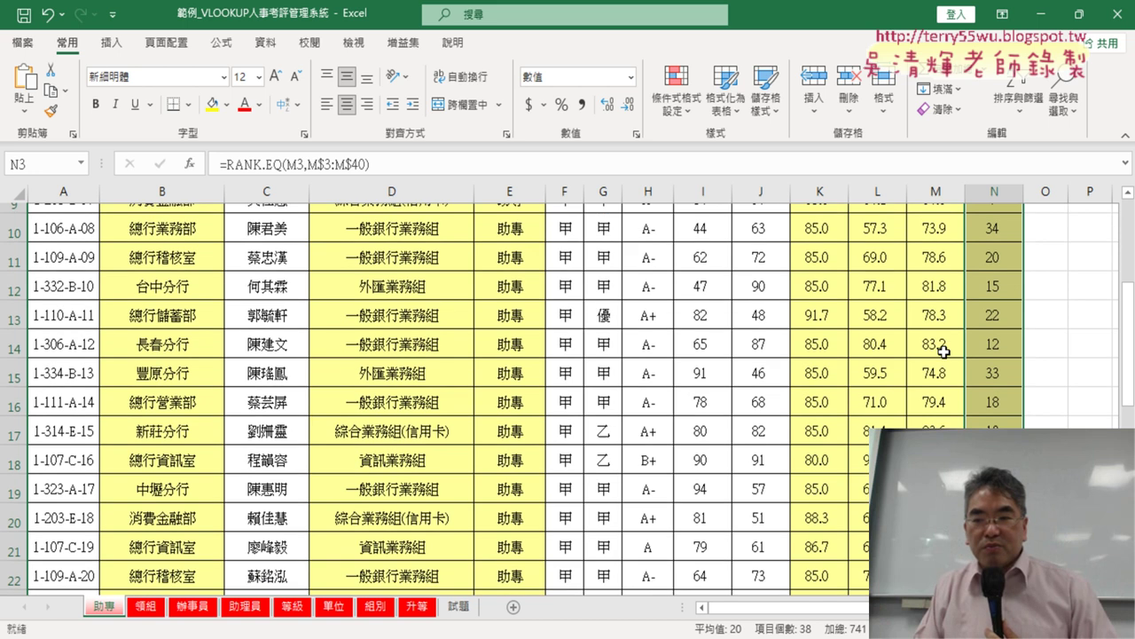
scroll(939, 355, "down", 1)
scroll(942, 359, "down", 2)
scroll(946, 363, "down", 2)
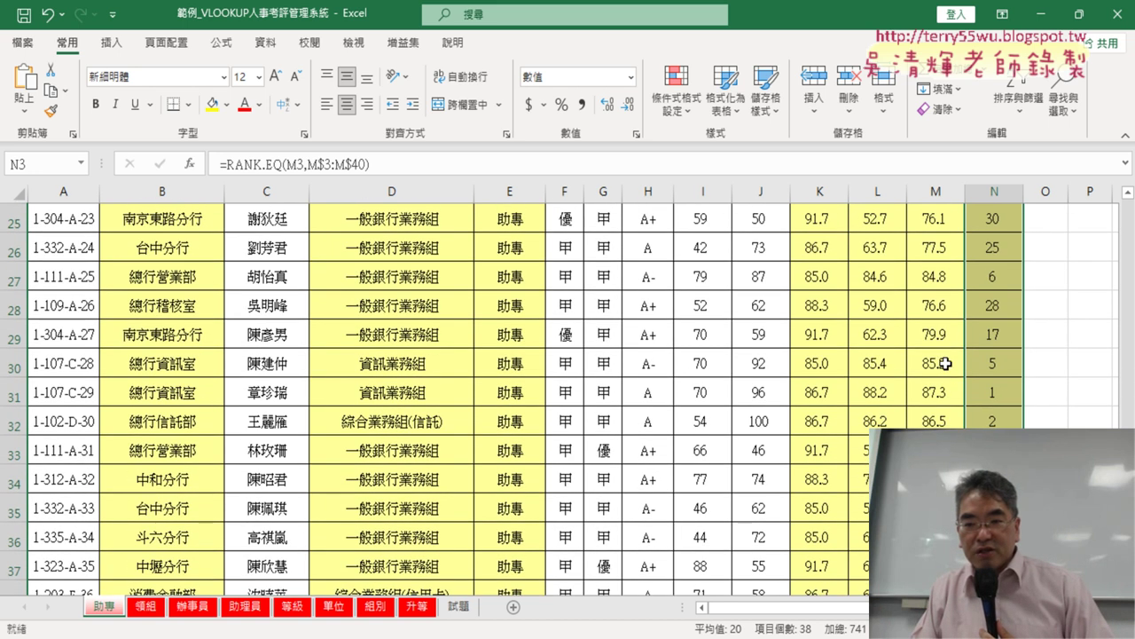
left_click(988, 390)
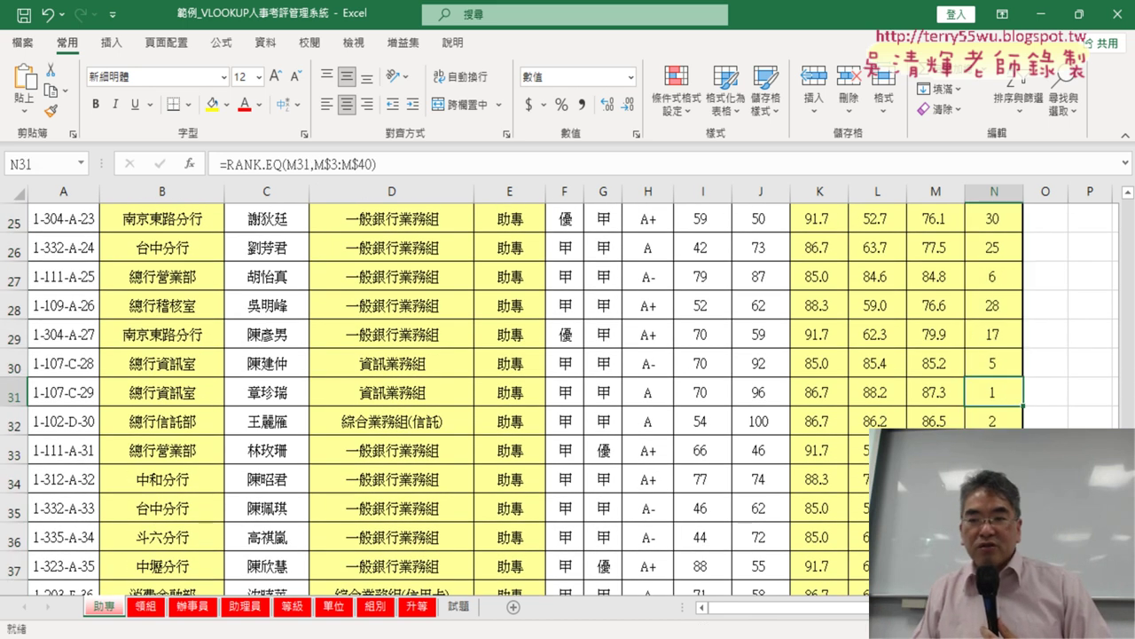
left_click_drag(1001, 398, 50, 420)
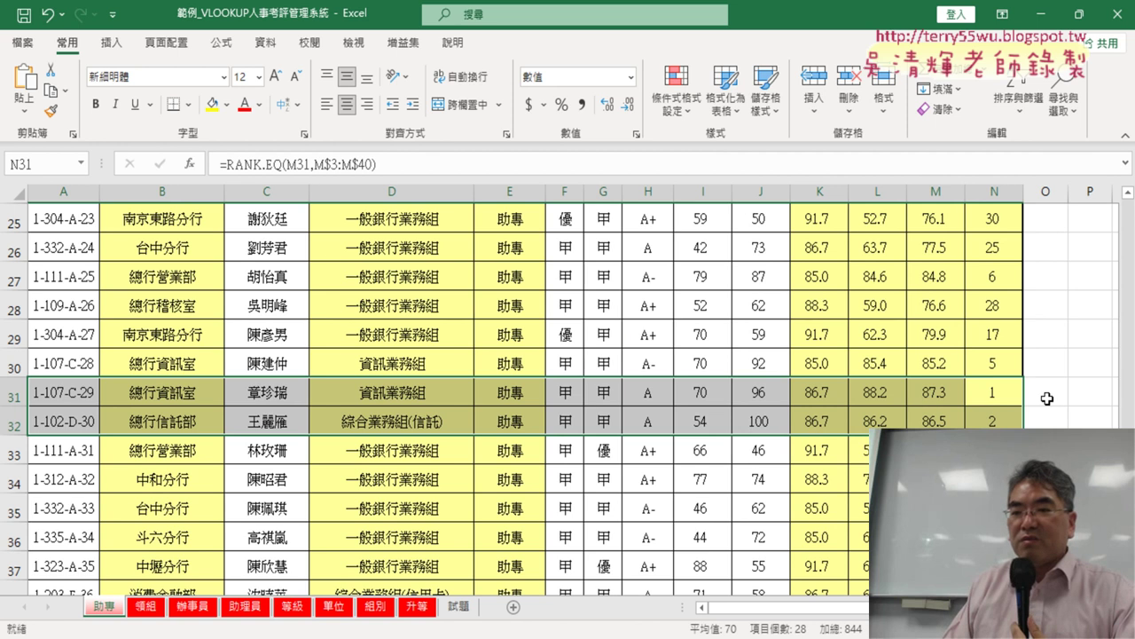
left_click(1023, 394)
left_click_drag(1020, 394, 37, 422)
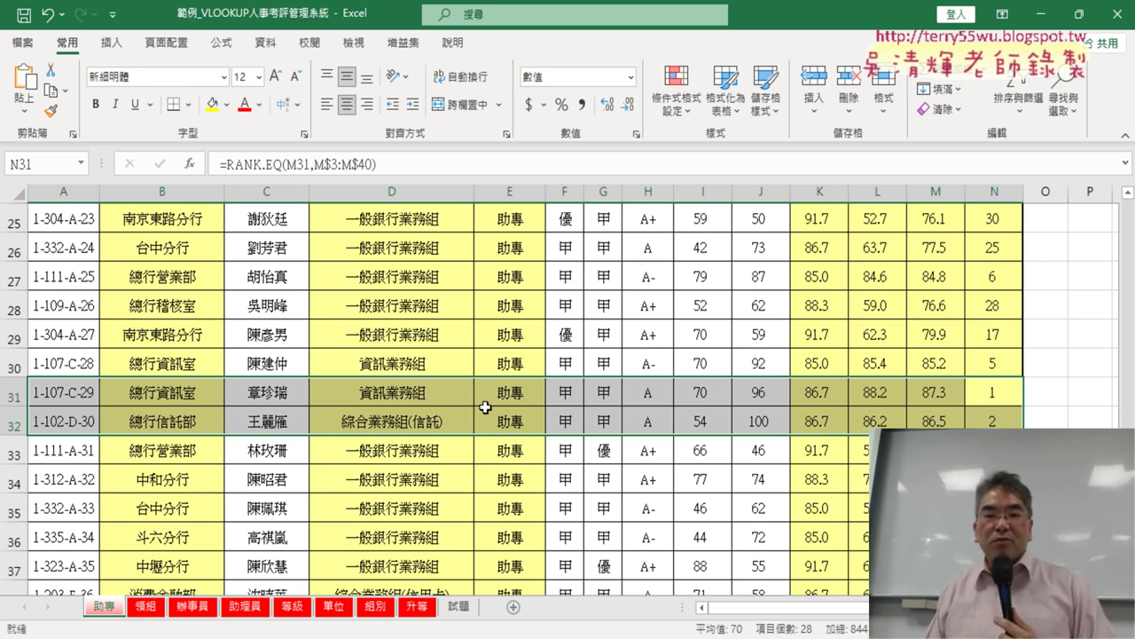
- Review the 領組, 辦事員 and 助理員 sheets, then group 助專 through 助理員 from the 助專 tab
left_click(143, 607)
left_click(193, 606)
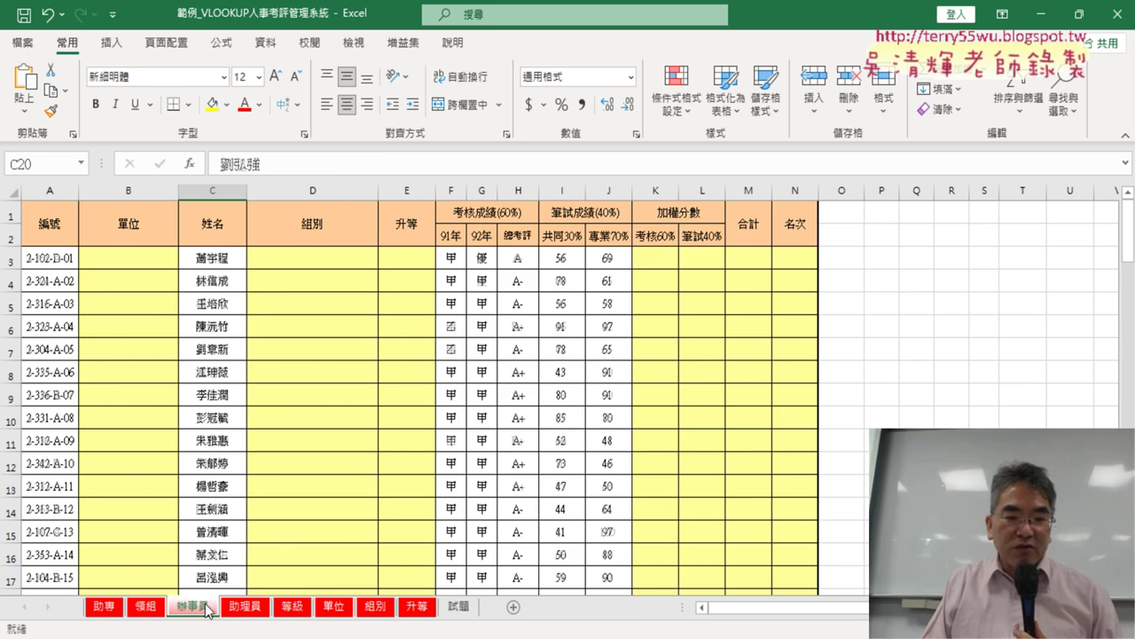
left_click(254, 608)
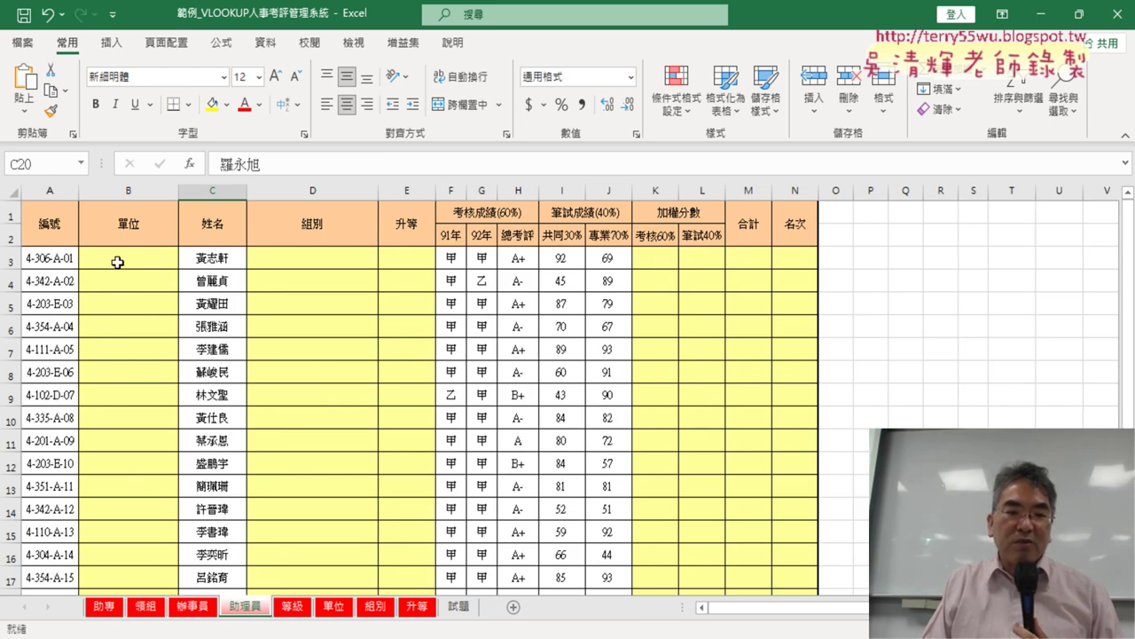
left_click(102, 607)
scroll(110, 406, "up", 4)
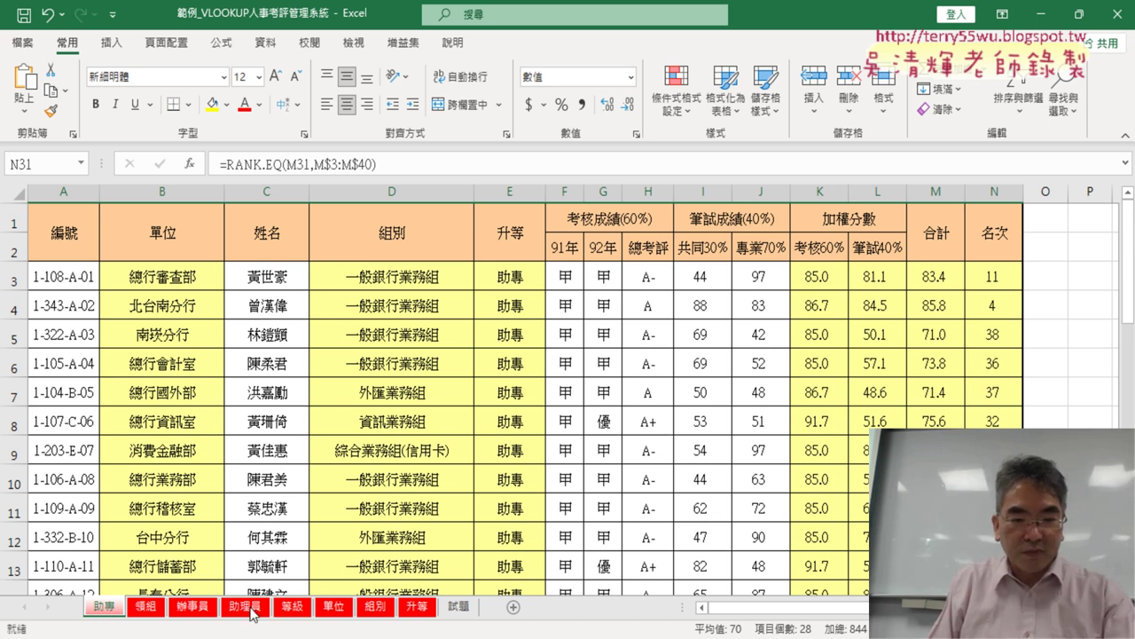
left_click(252, 610, "shift")
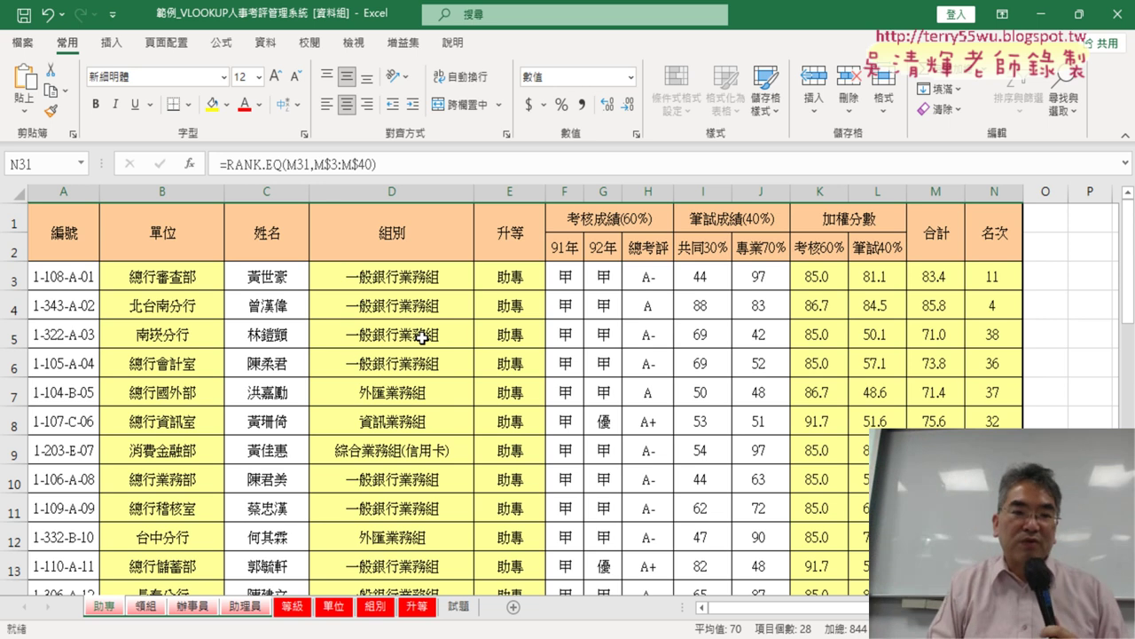
- Re-confirm the 單位, 組別 and 升等 lookup formulas in B3, D3 and E3 across the grouped sheets
left_click(171, 281)
left_click(302, 164)
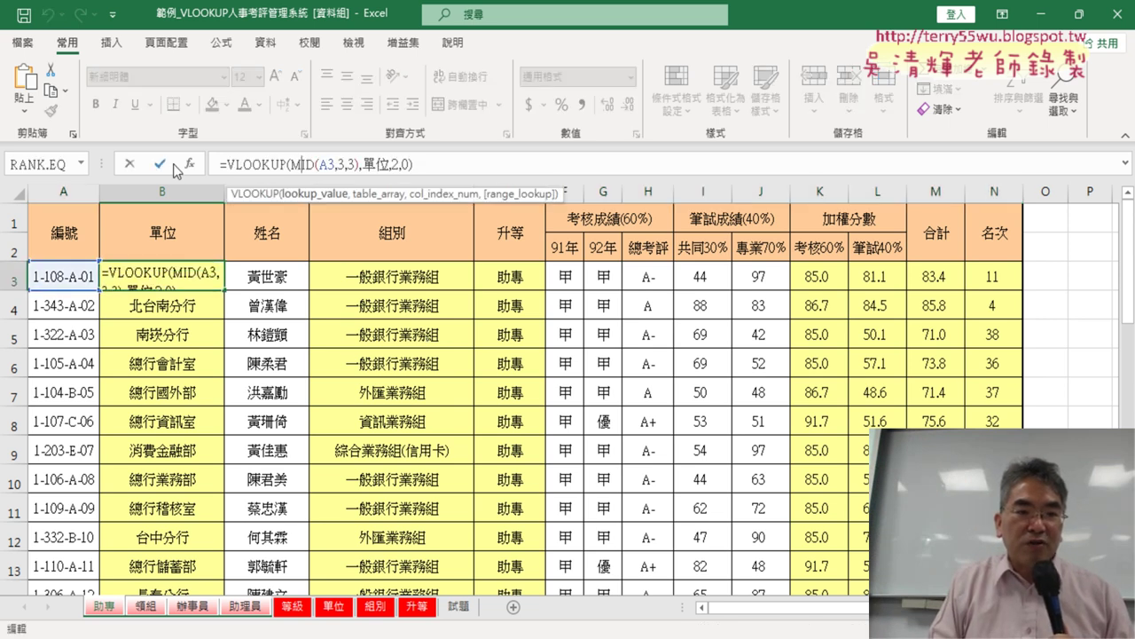
left_click(150, 164)
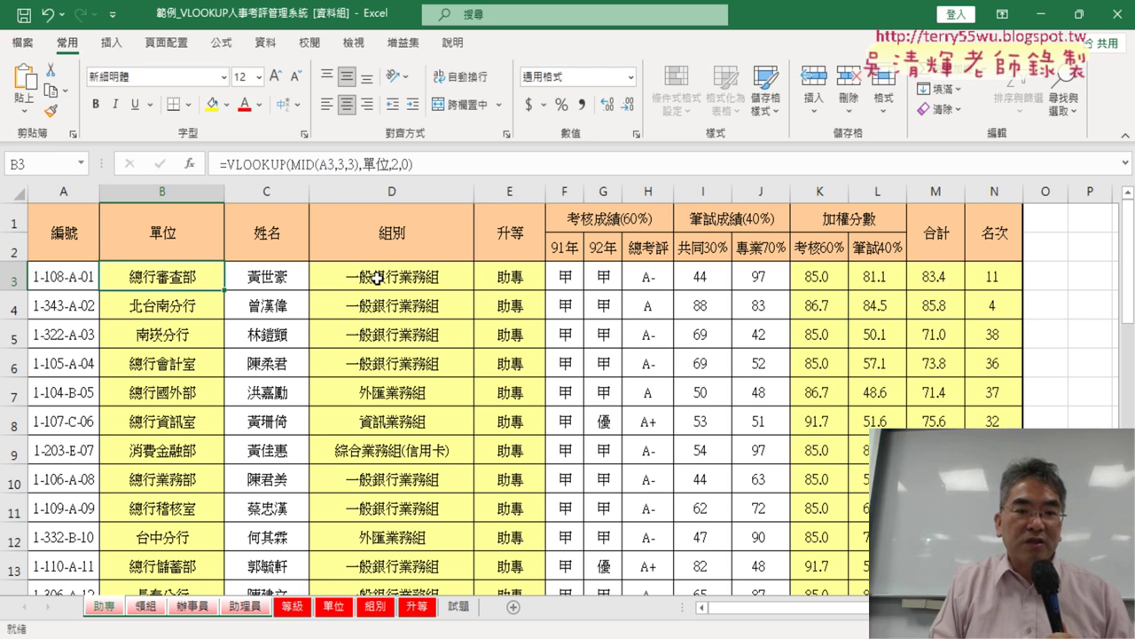
left_click(376, 278)
left_click(282, 164)
left_click(158, 166)
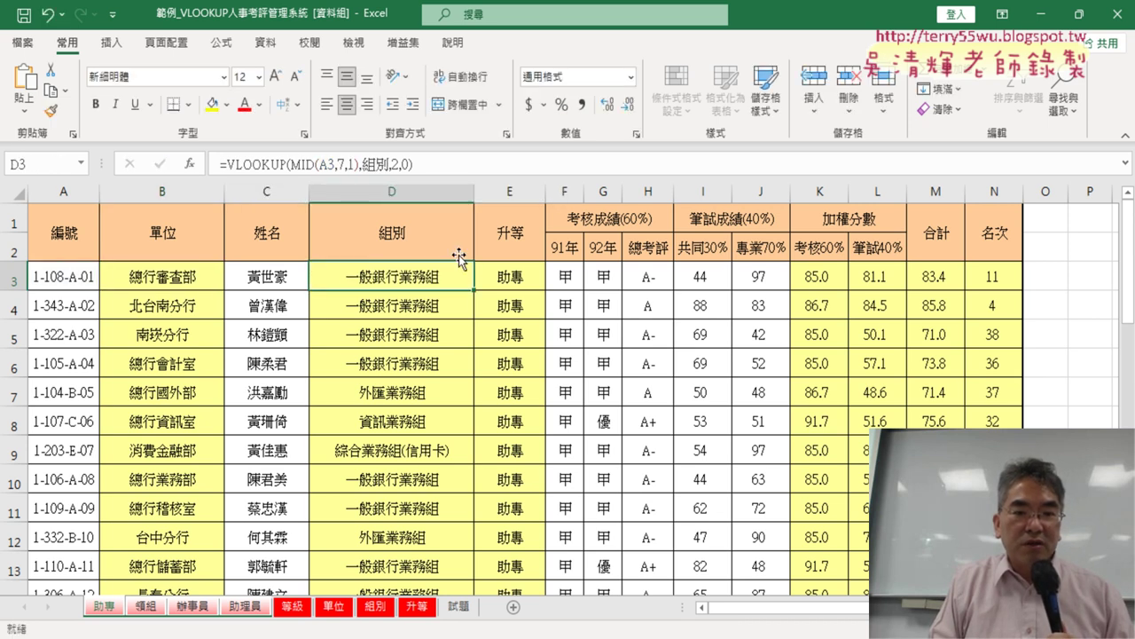
left_click(507, 278)
left_click(331, 164)
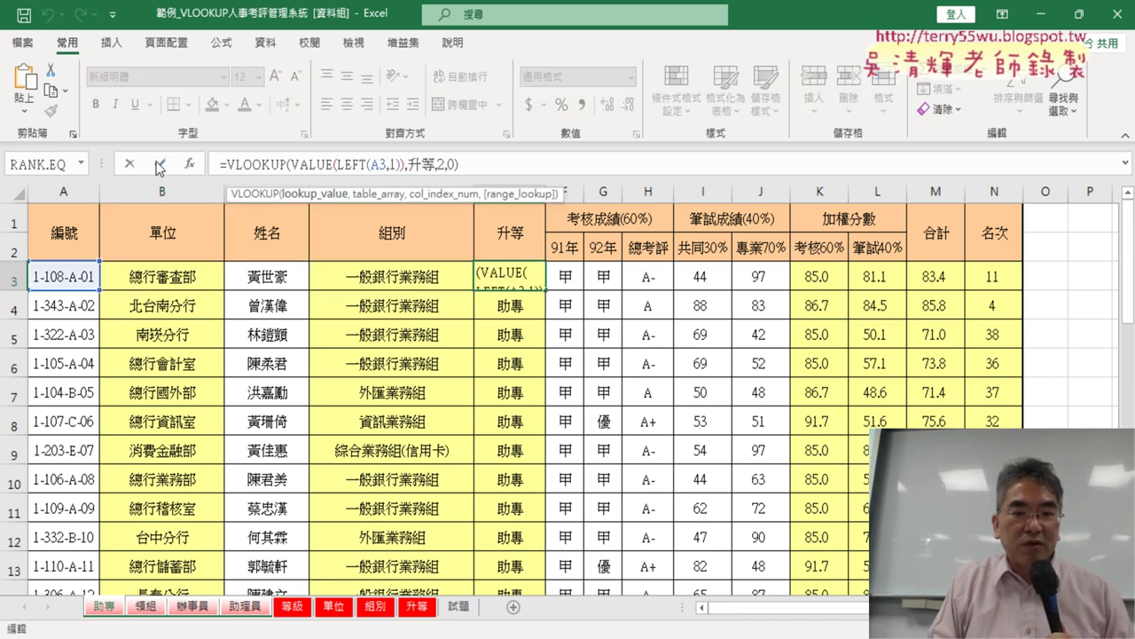
left_click(160, 167)
- Re-confirm the 考核60%, 筆試40%, 合計 and RANK.EQ 名次 formulas in K3 through N3
left_click(817, 275)
left_click(338, 165)
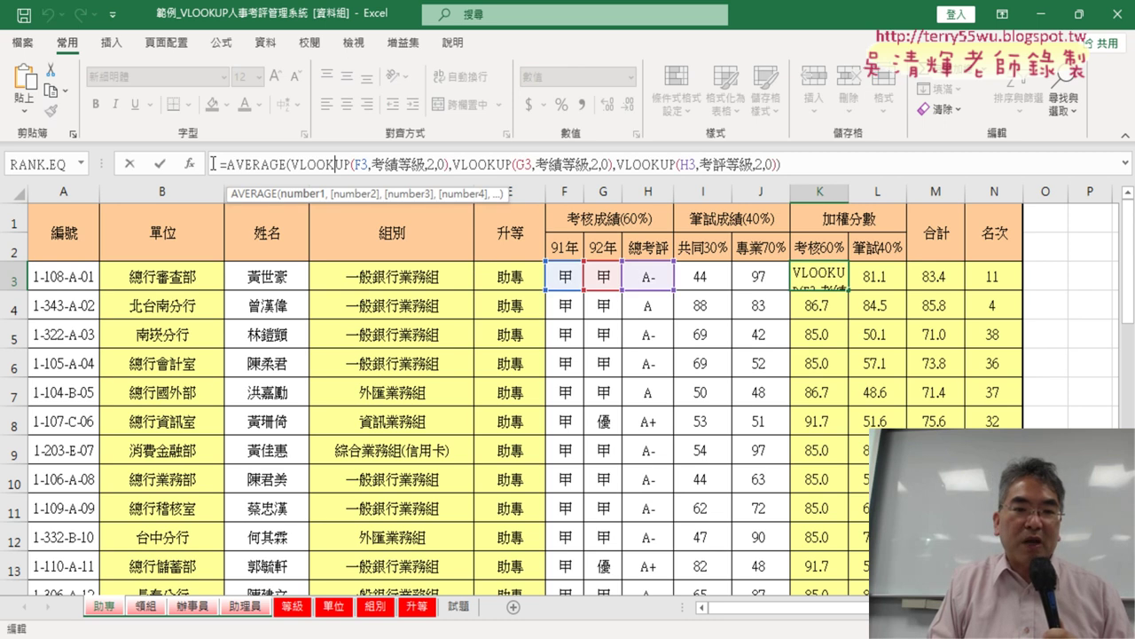
left_click(151, 163)
left_click(894, 278)
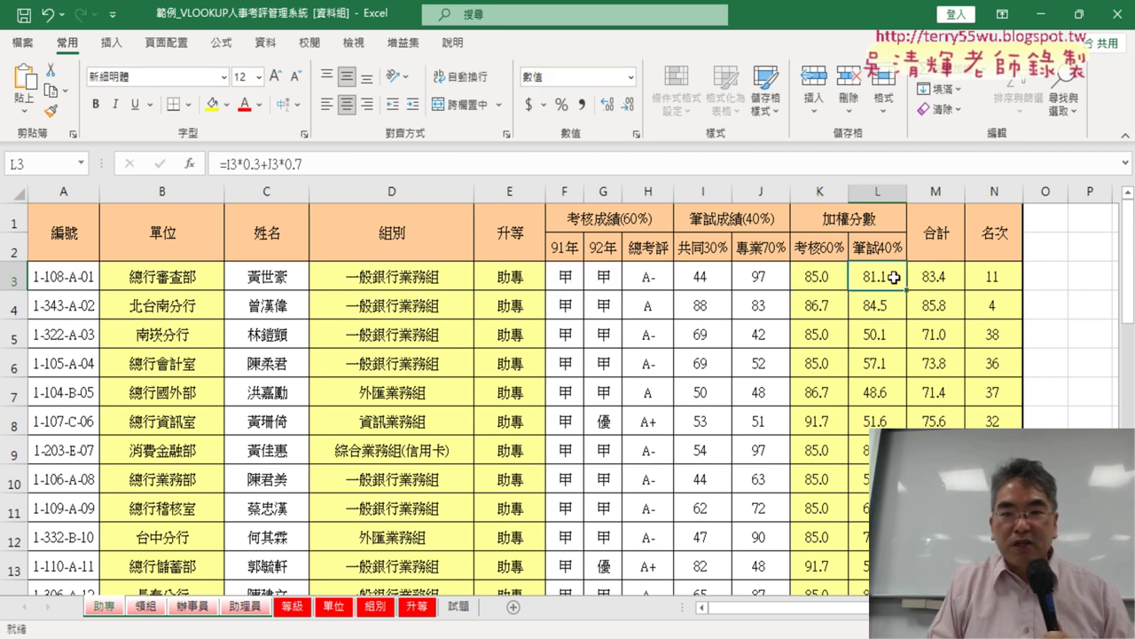
left_click(244, 162)
left_click(162, 169)
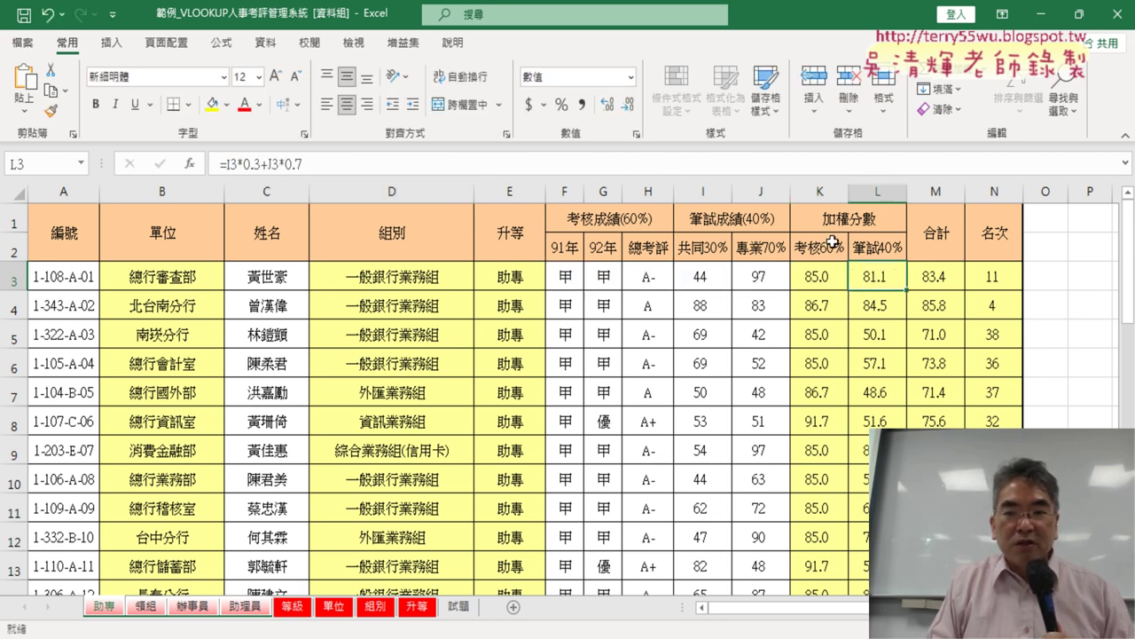
left_click(936, 280)
left_click(281, 168)
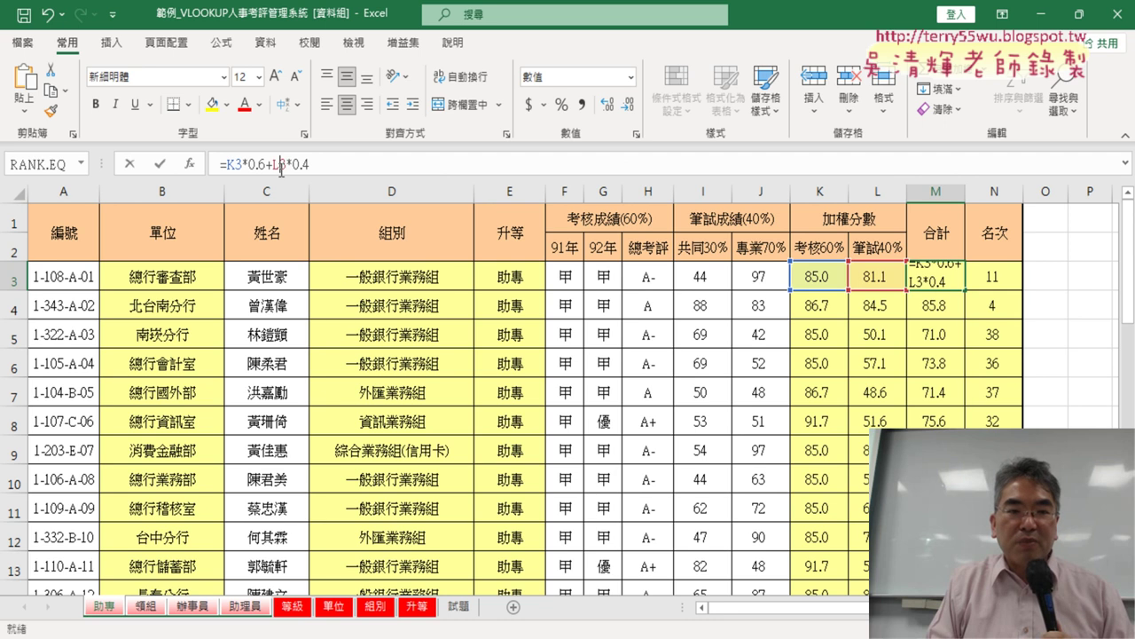
left_click(163, 165)
left_click(1005, 279)
left_click(322, 167)
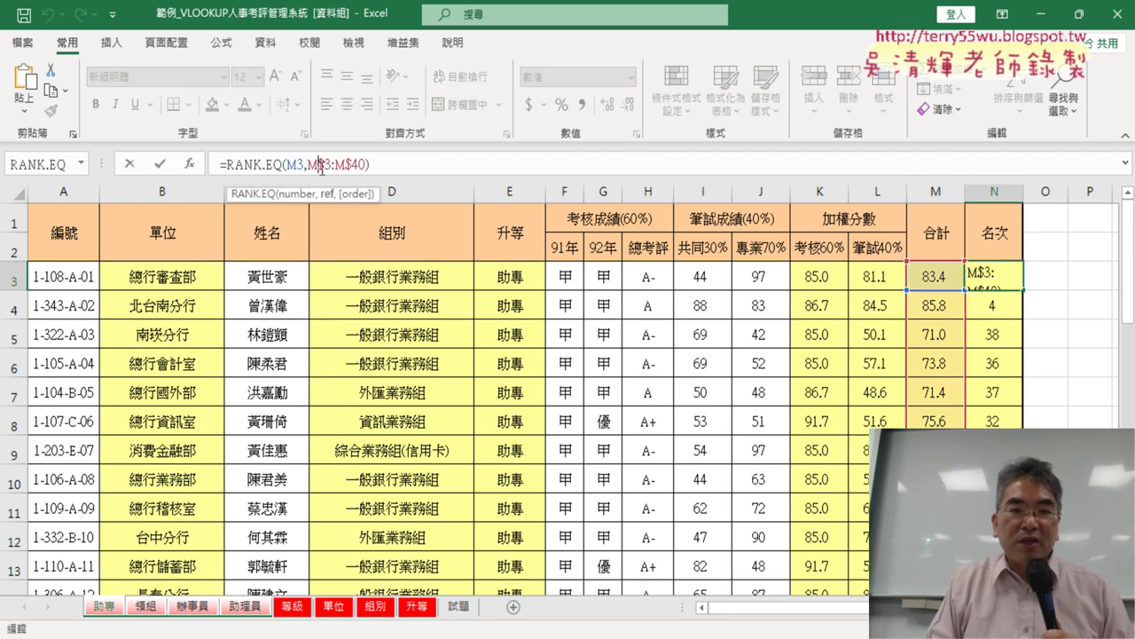
left_click(162, 165)
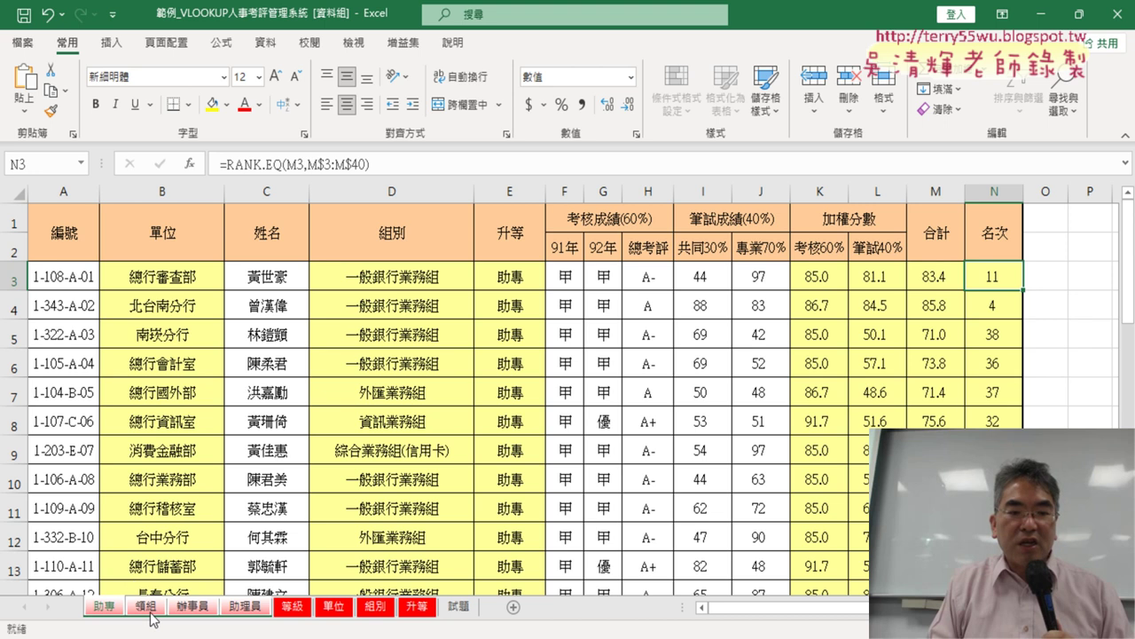
- Check the 等級 grade tables, then inspect the B3 and D3 formulas on the 領組 sheet
left_click(292, 607)
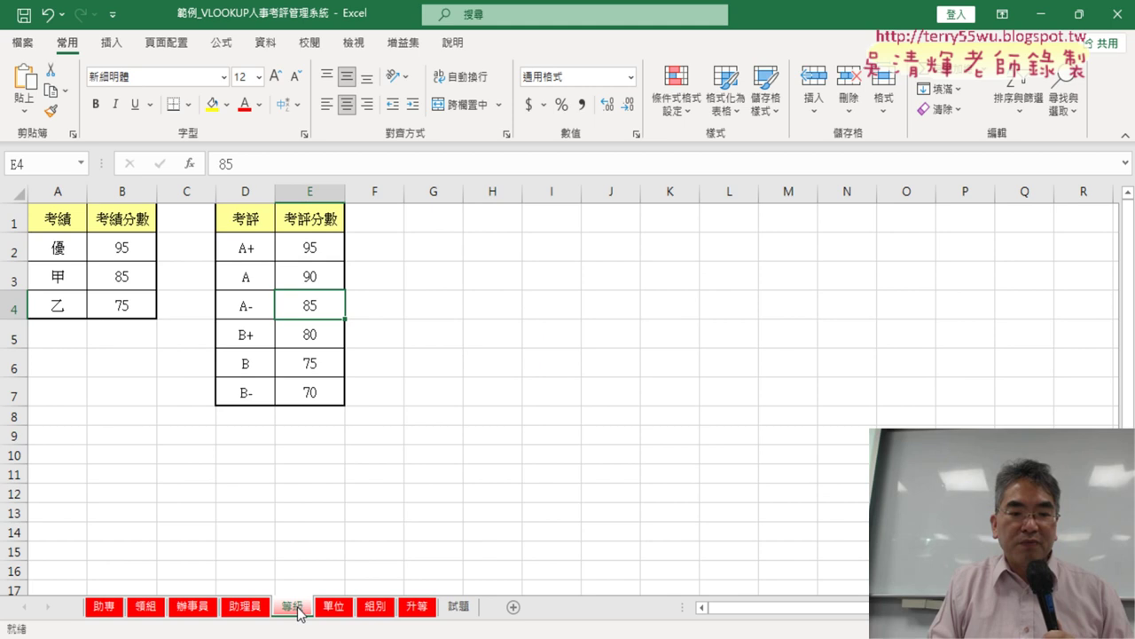
left_click(106, 606)
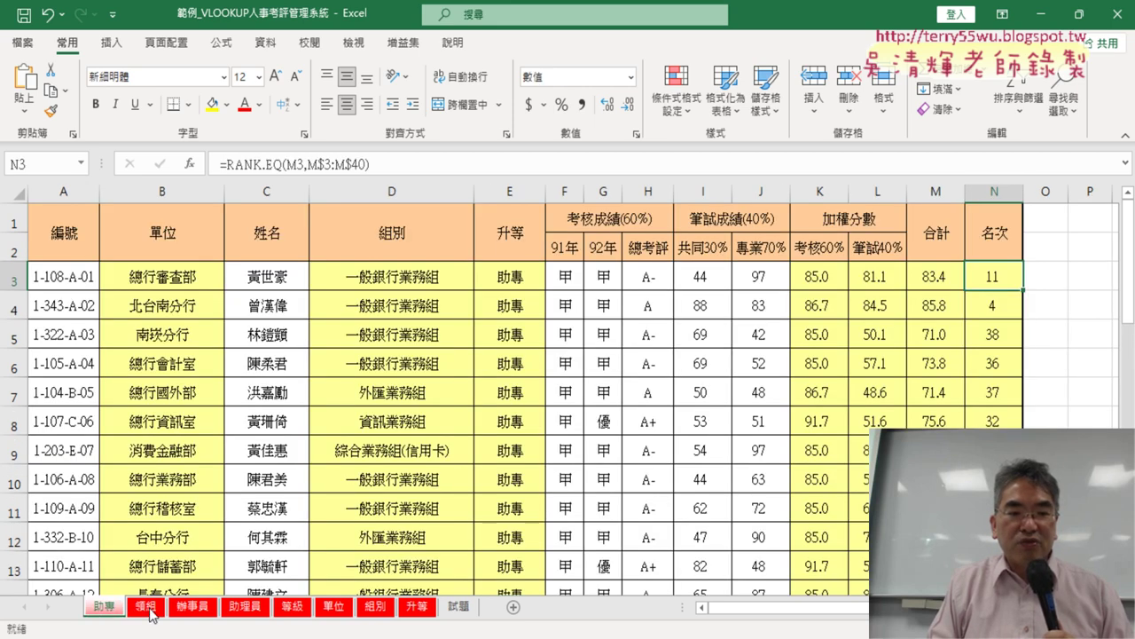
left_click(149, 611)
left_click(144, 260)
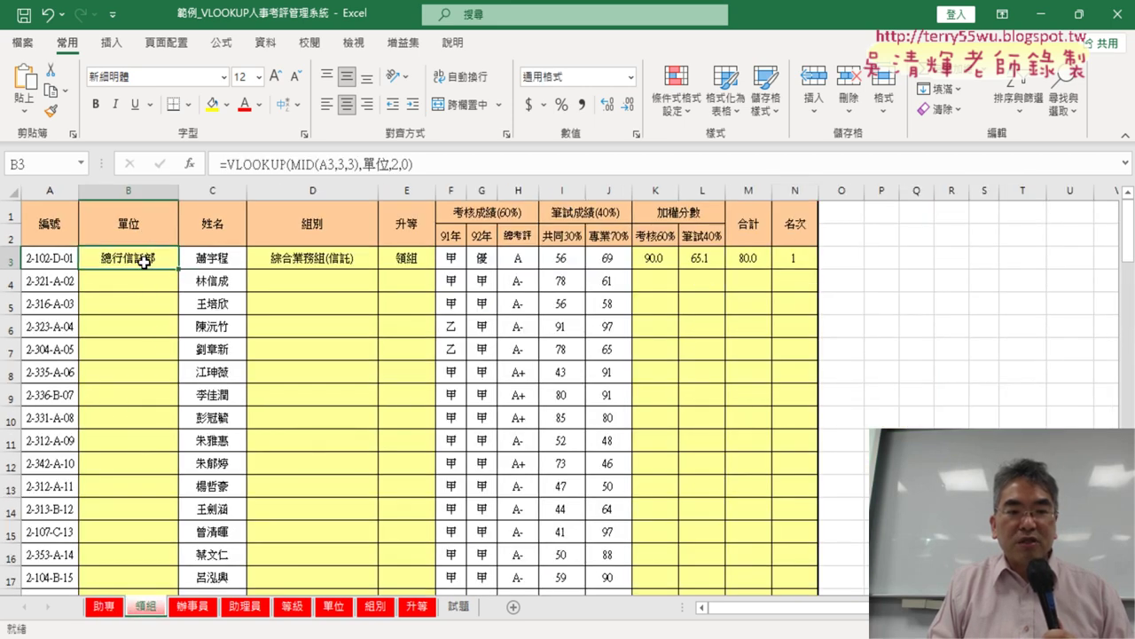
left_click(313, 260)
left_click(158, 259)
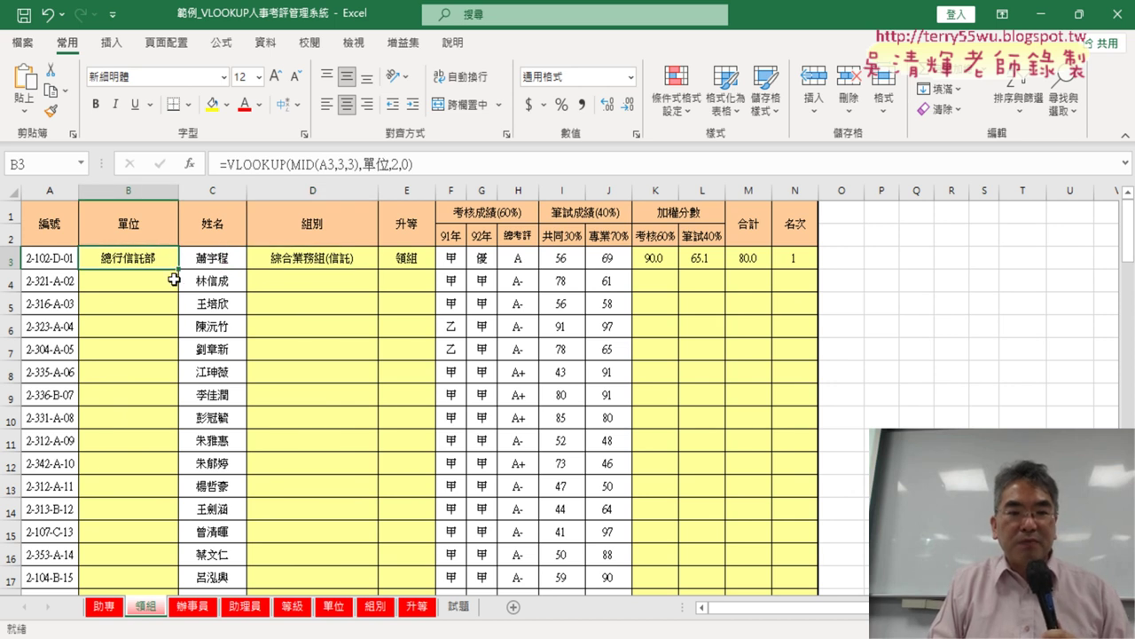
- Fill the 單位, 組別 and 升等 formulas down columns B, D and E of 領組
double_click(180, 267)
left_click(360, 260)
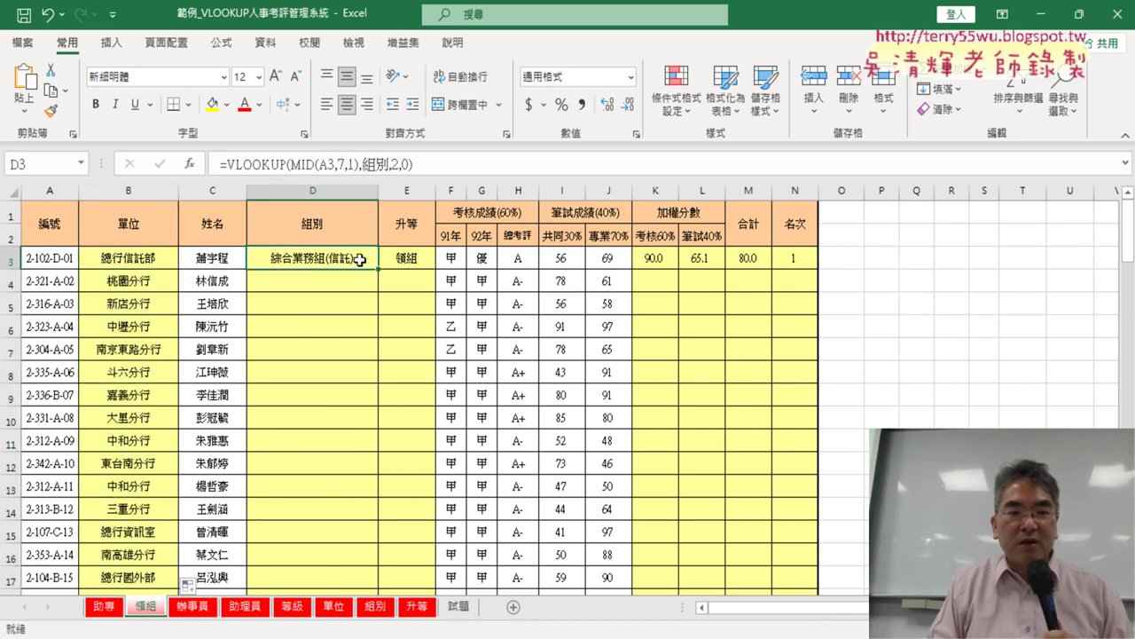
double_click(378, 269)
left_click(425, 263)
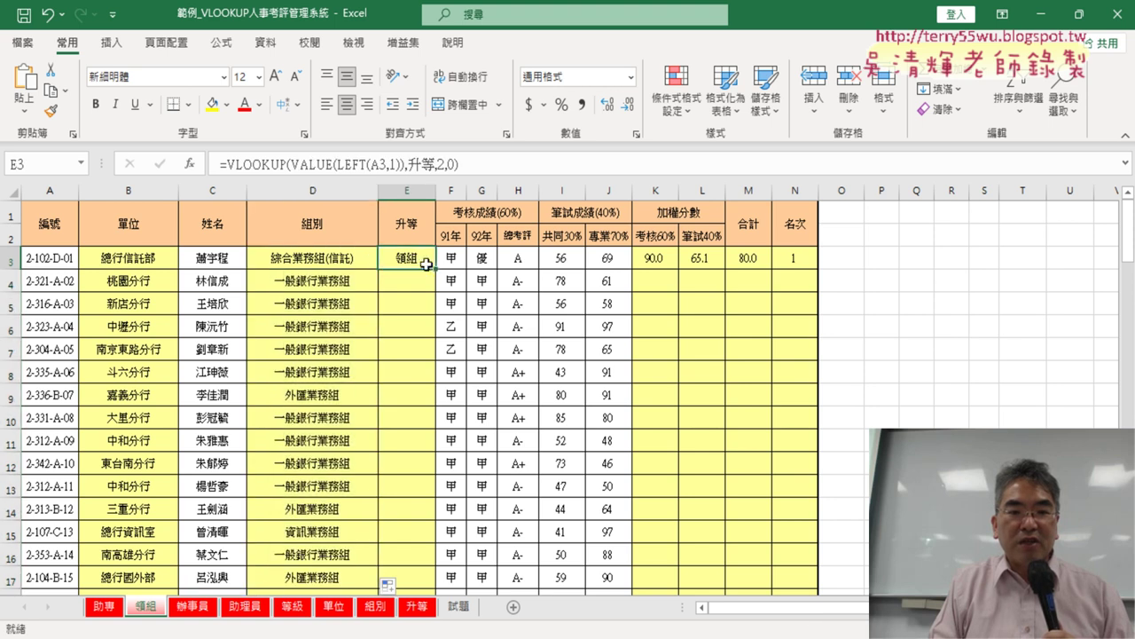
double_click(435, 268)
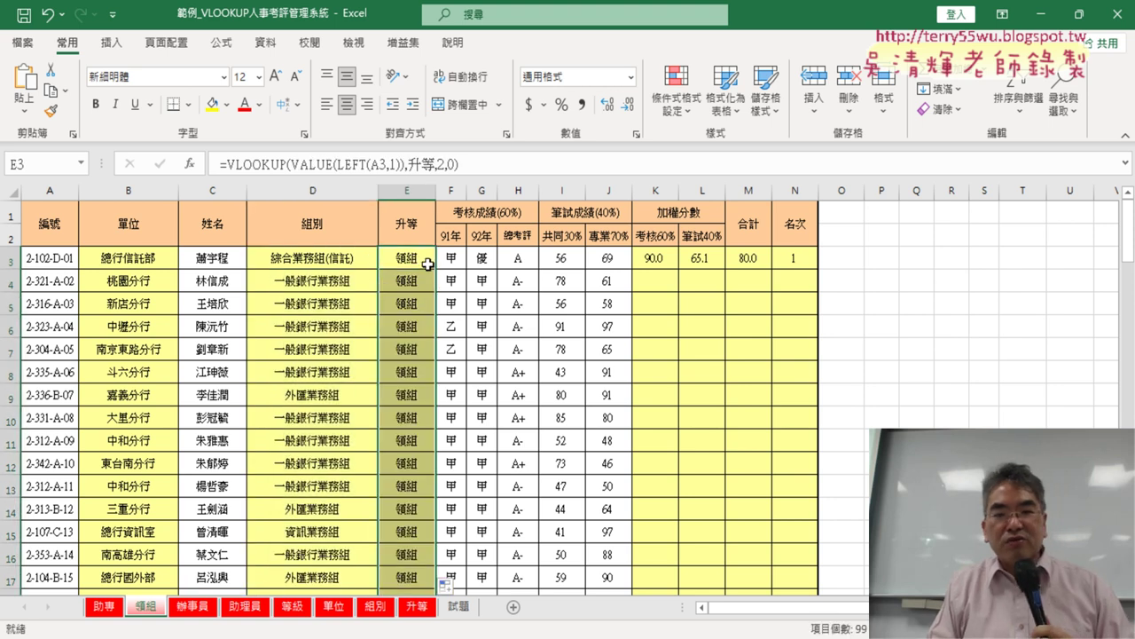
- Fill the 考核60%, 筆試40%, 合計 and 名次 formulas down columns K through N
left_click(671, 257)
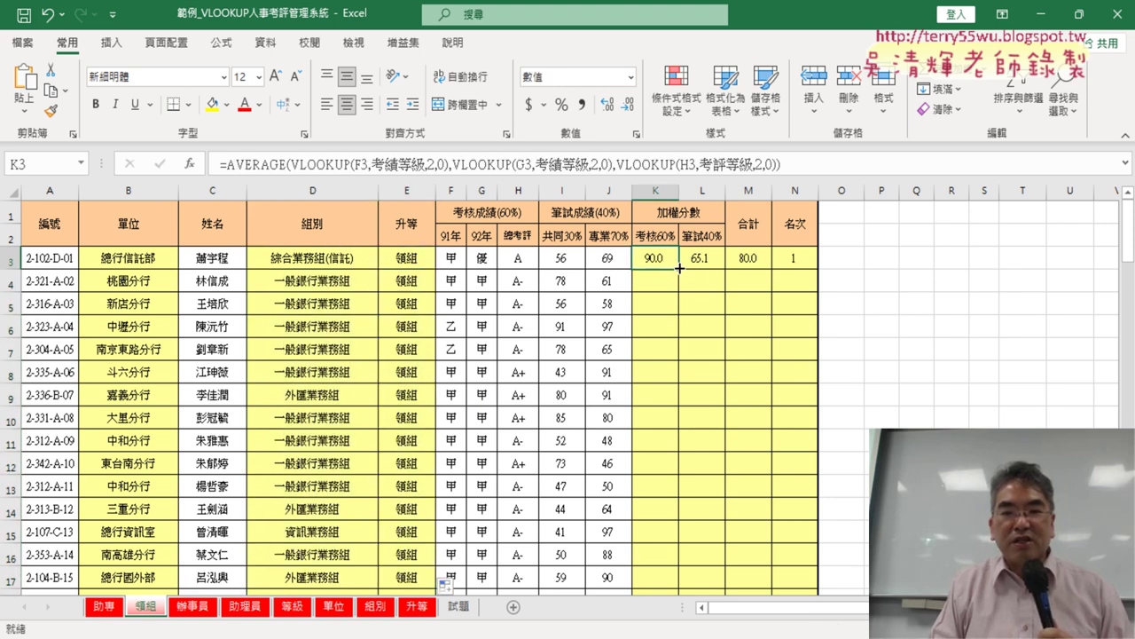
double_click(678, 268)
left_click(701, 258)
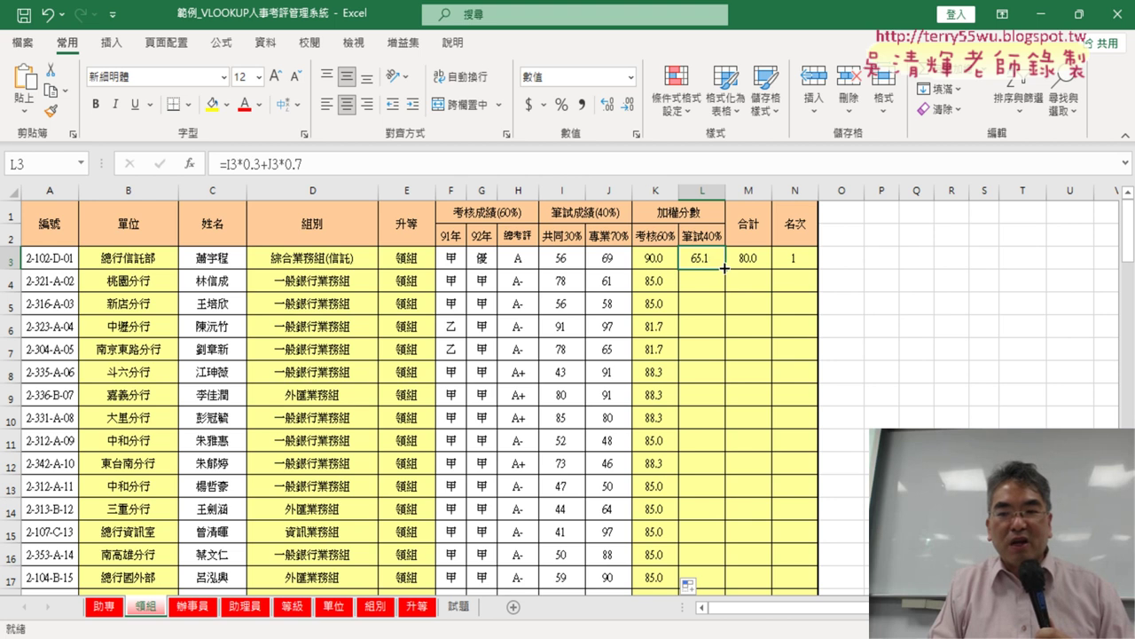
double_click(725, 267)
left_click(748, 258)
double_click(771, 268)
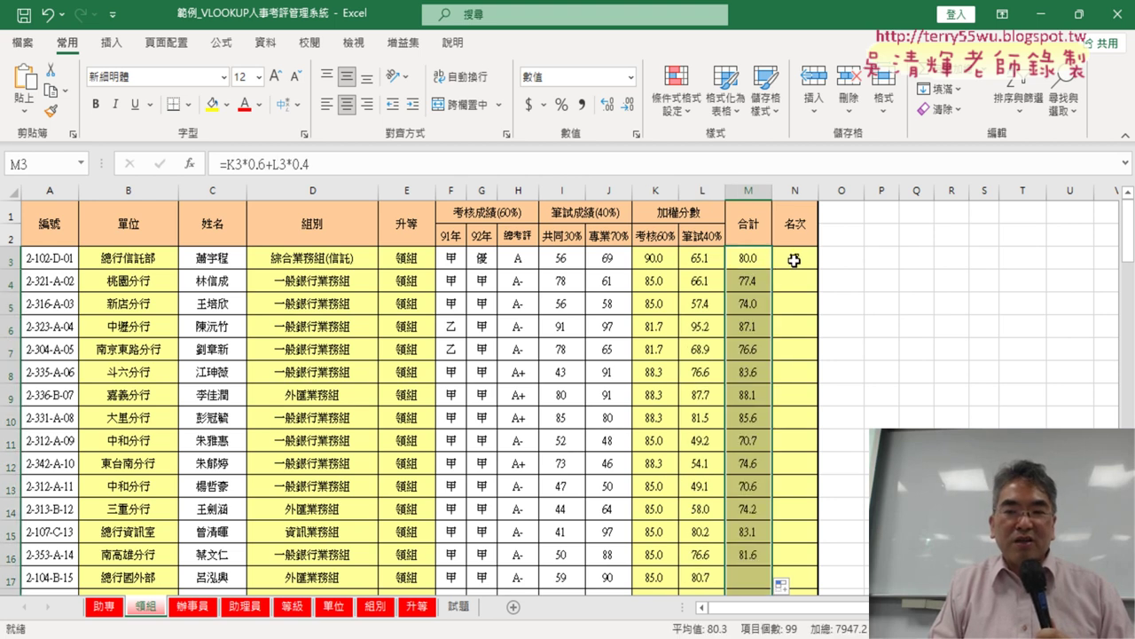
left_click(794, 260)
double_click(819, 268)
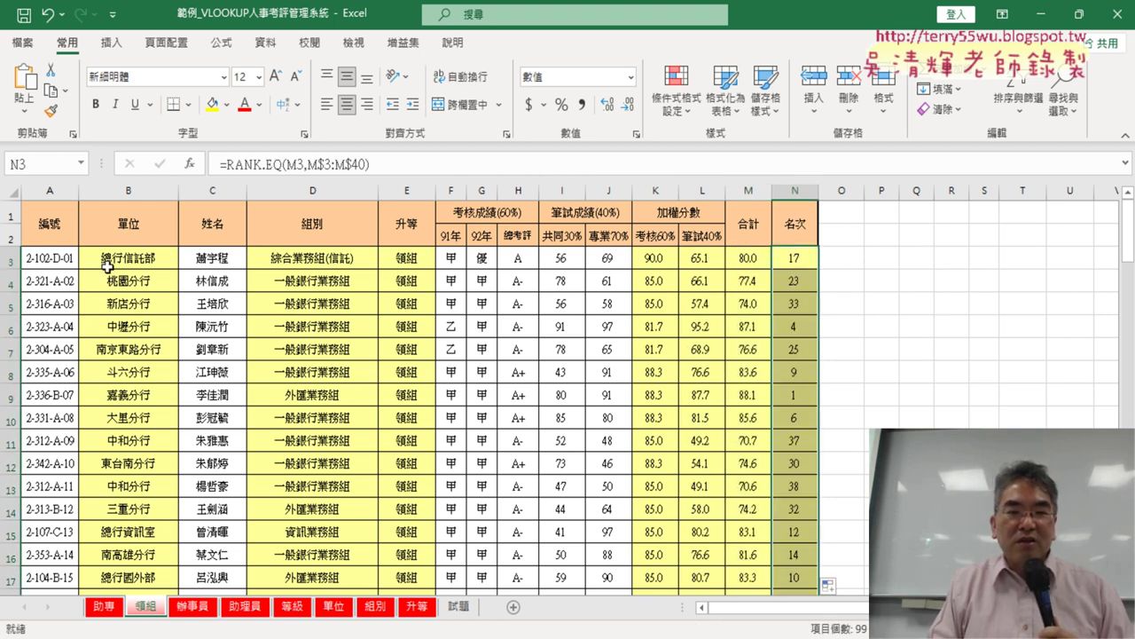
- Jump to the last data row of 領組, then return to the 助專 sheet
left_click(51, 236)
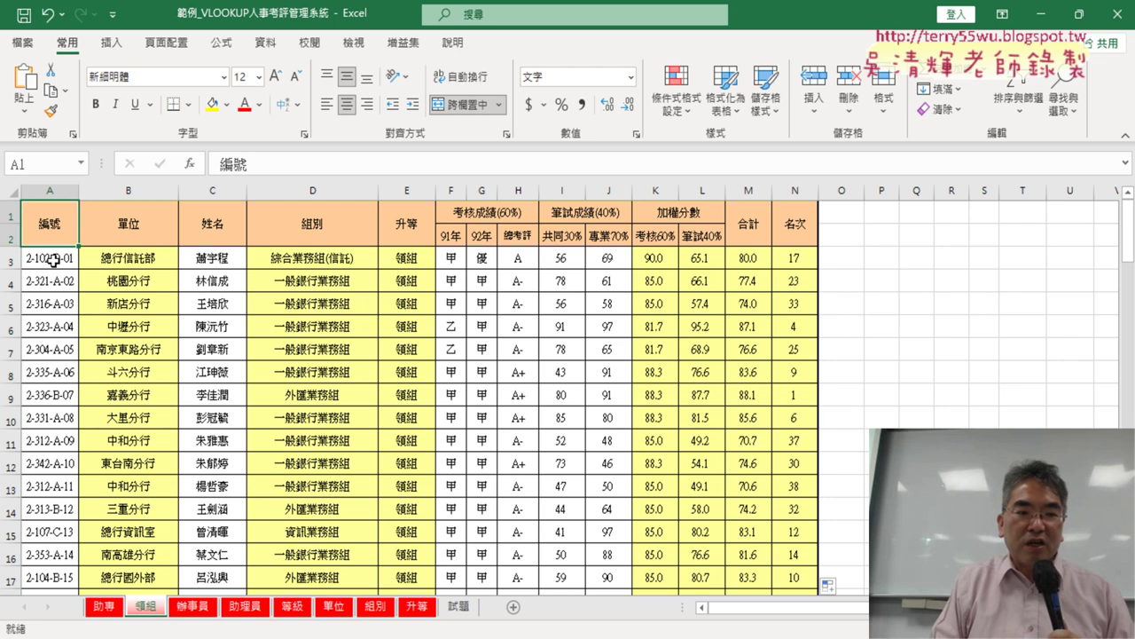
left_click(51, 258)
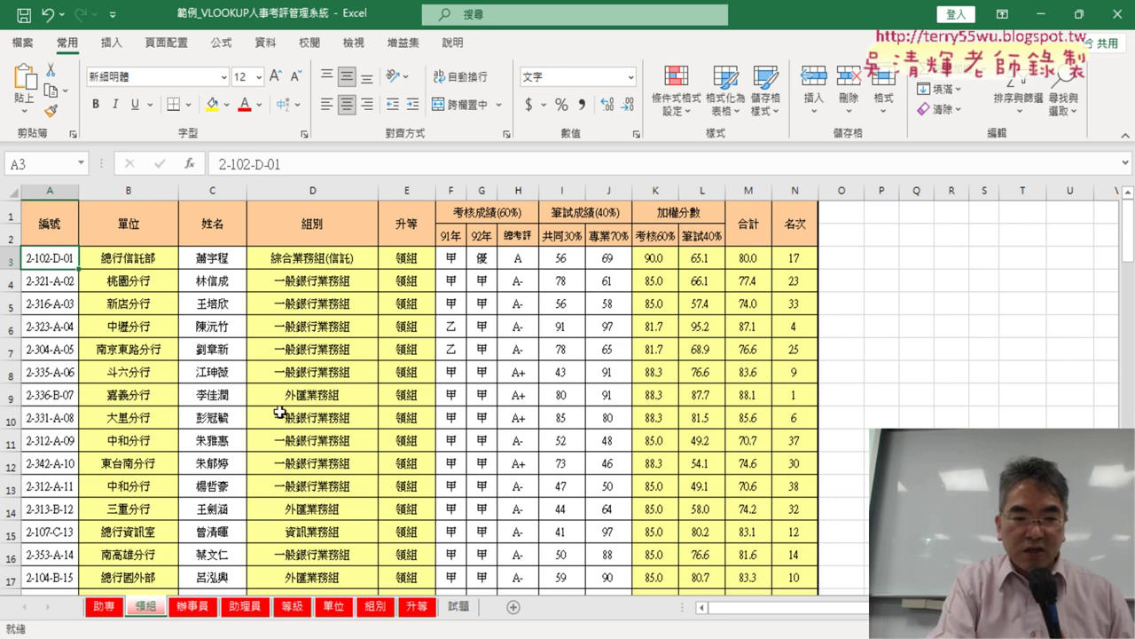
key("ctrl+Down")
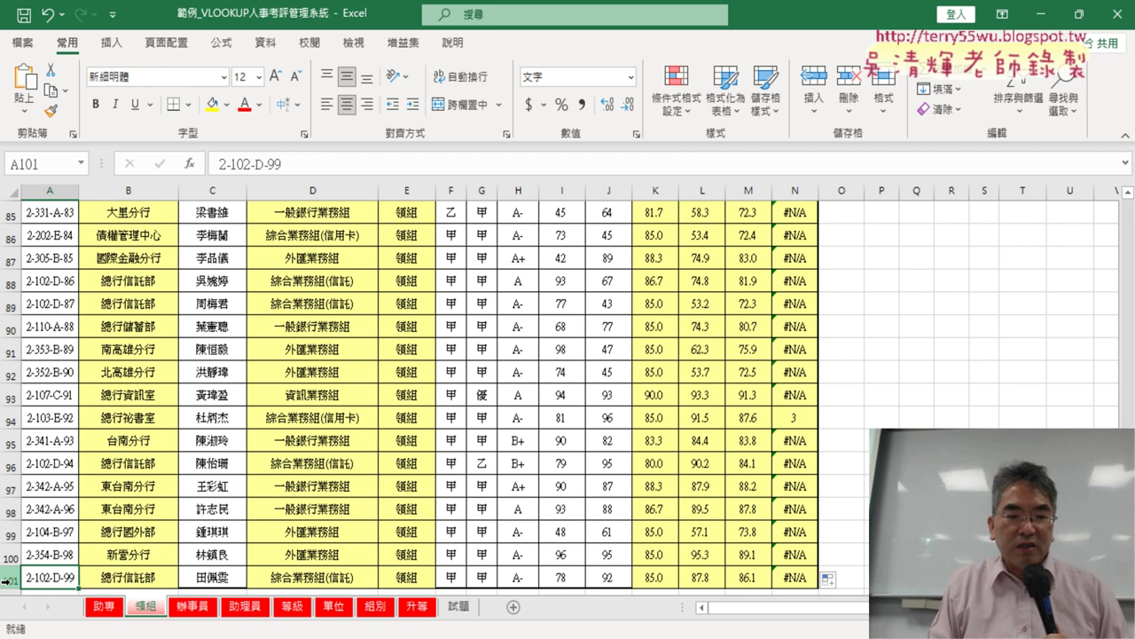
left_click(103, 608)
- Check the last filled row of the 助專 sheet's 編號 column
left_click(59, 271)
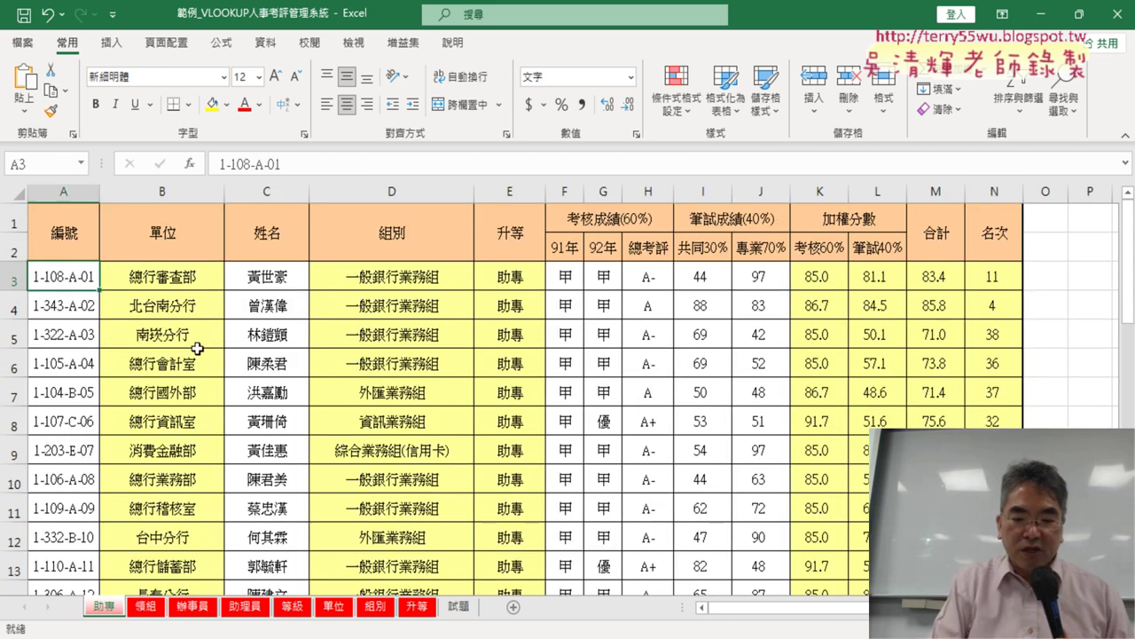
key("ctrl+Down")
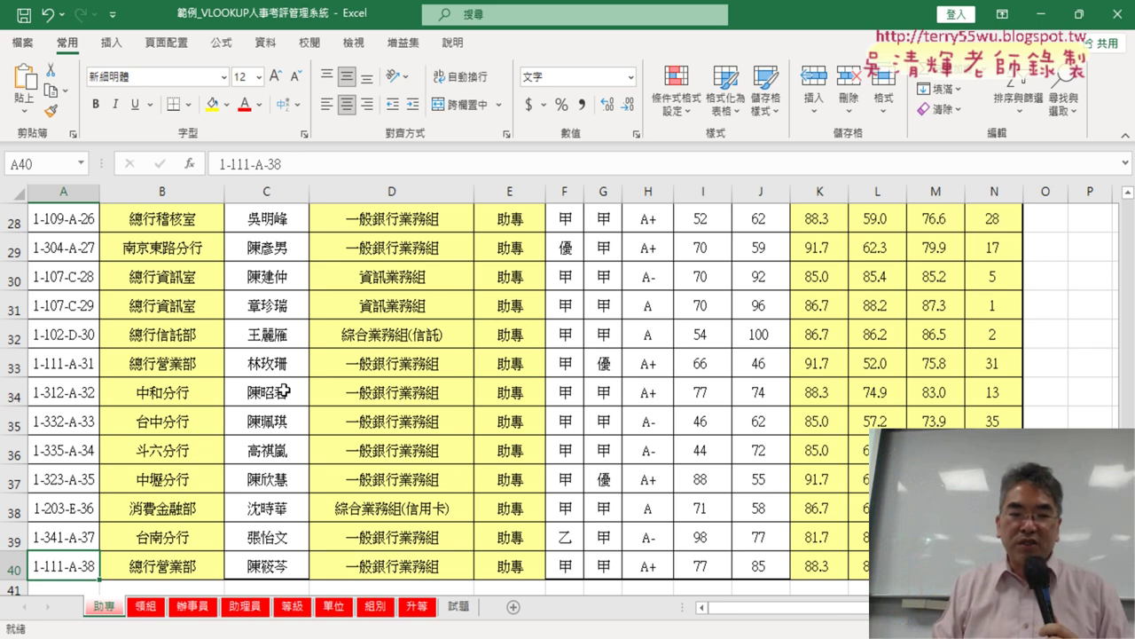
scroll(249, 521, "up", 5)
scroll(253, 484, "up", 4)
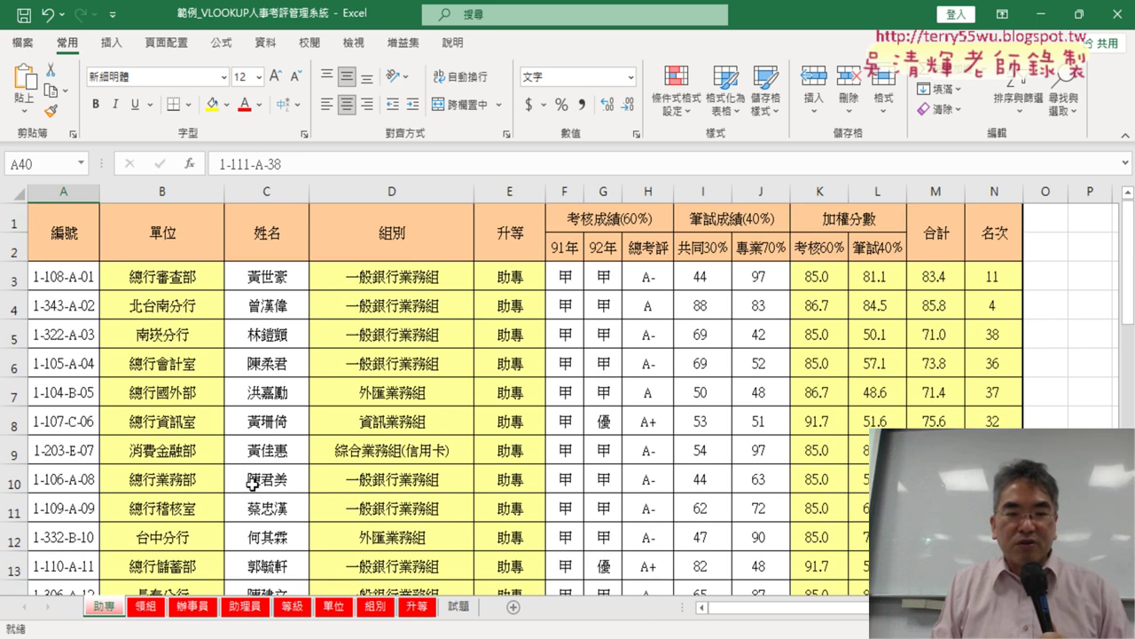
- Briefly group the sheets to check B3, then ungroup and review 領組 down to row 46
left_click(255, 609, "shift")
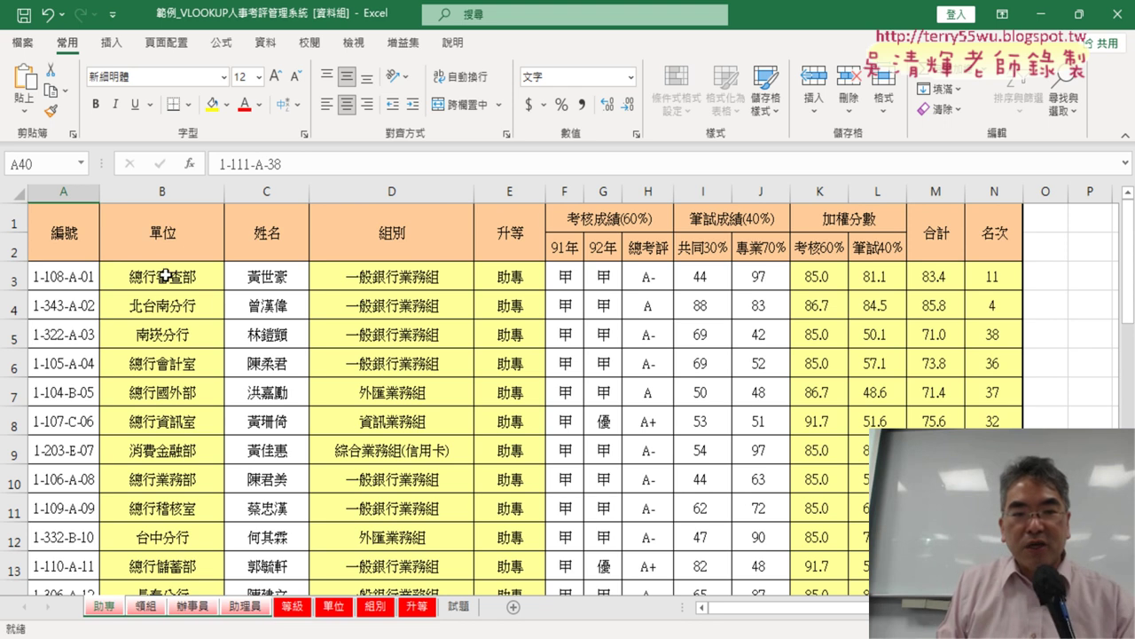
left_click(161, 276)
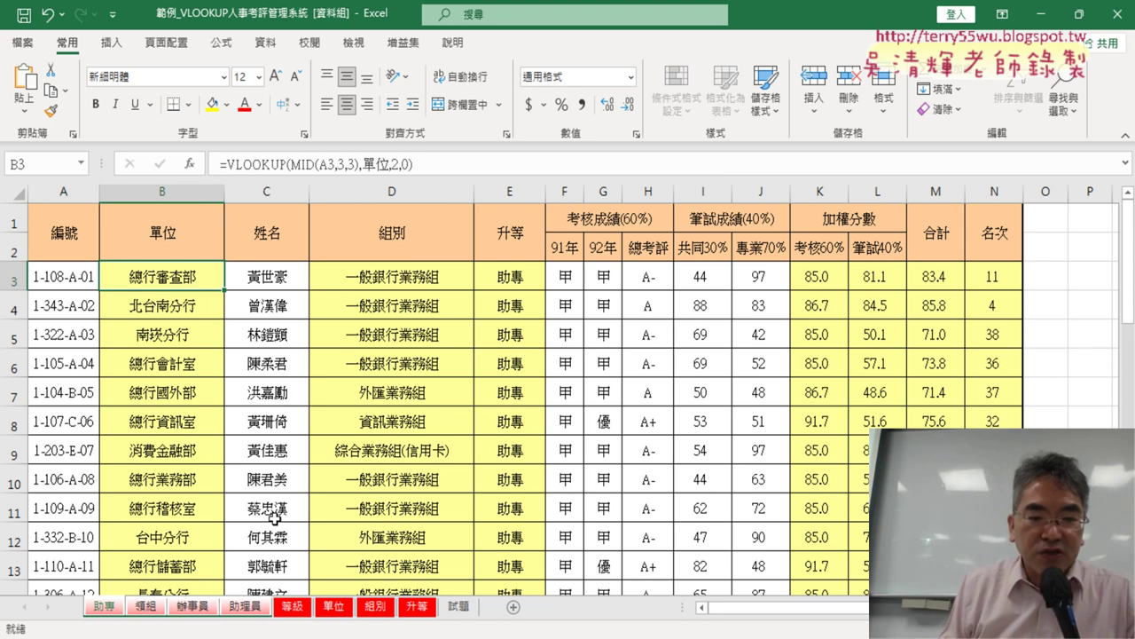
left_click(295, 607)
left_click(146, 607)
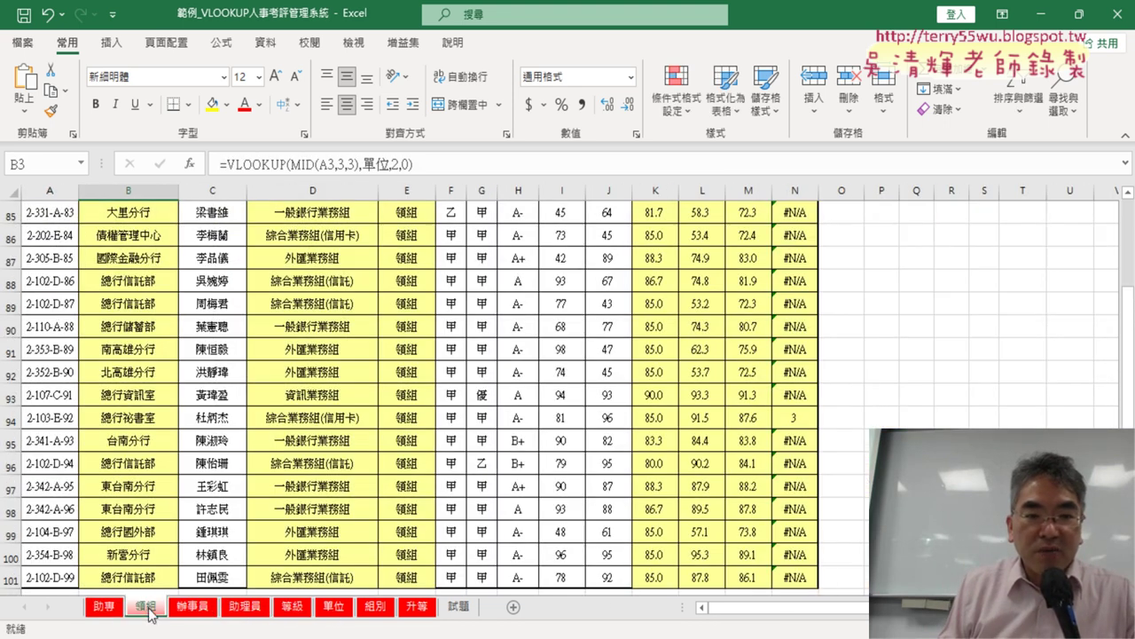
scroll(183, 223, "down", 13)
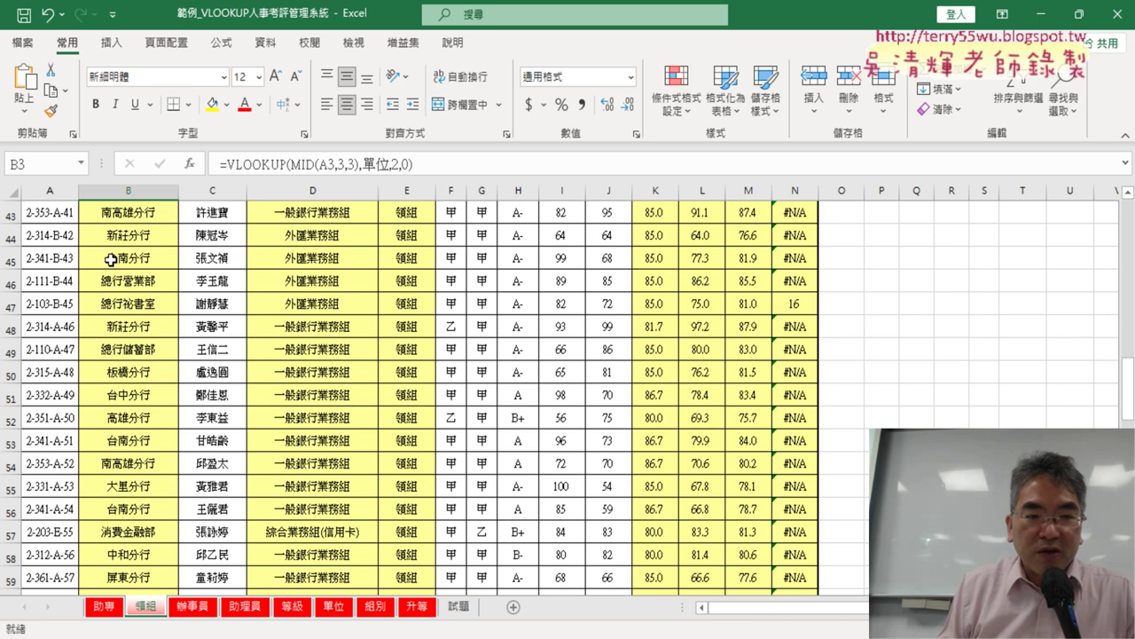
left_click(46, 290)
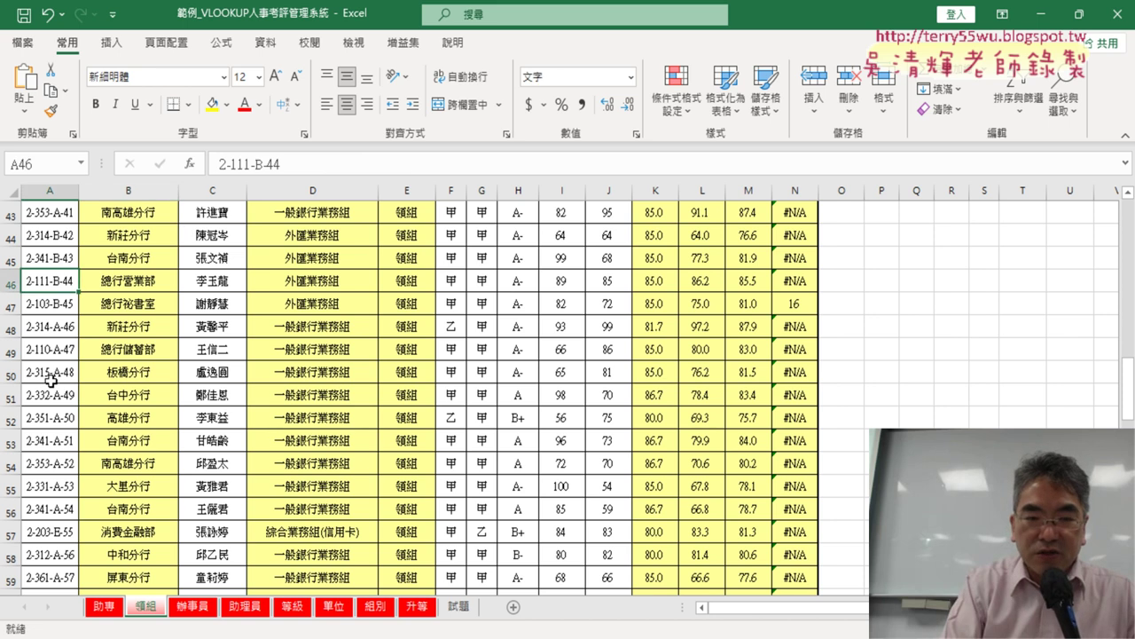
key("ctrl+Up")
scroll(50, 379, "up", 1)
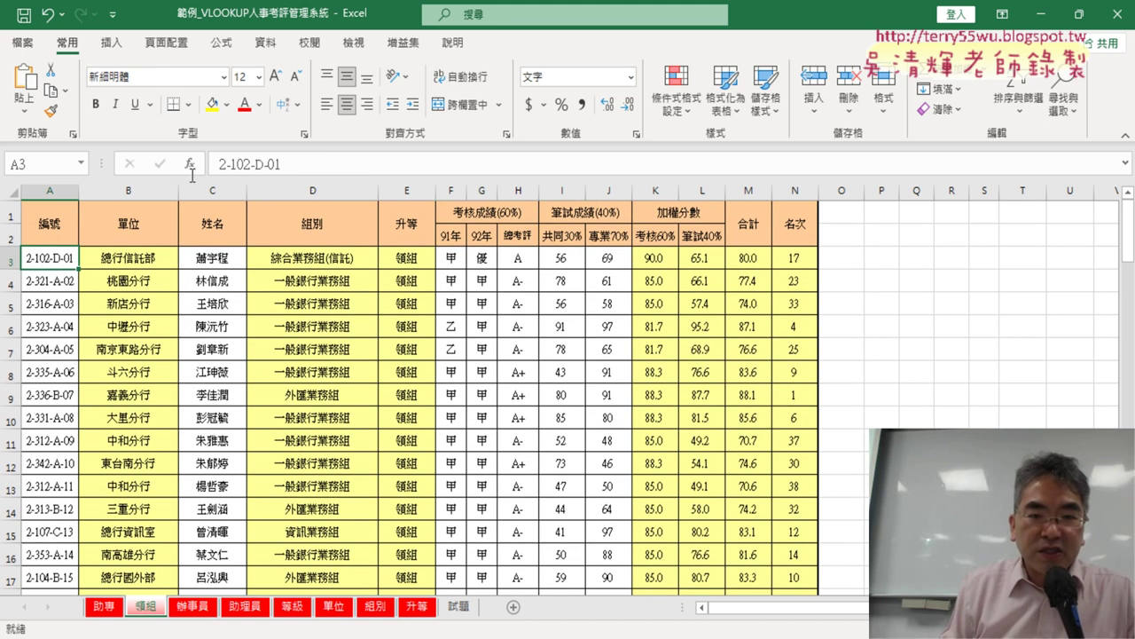
- On 辦事員, fill the 單位, 組別 and 升等 formulas down columns B, D and E
left_click(207, 612)
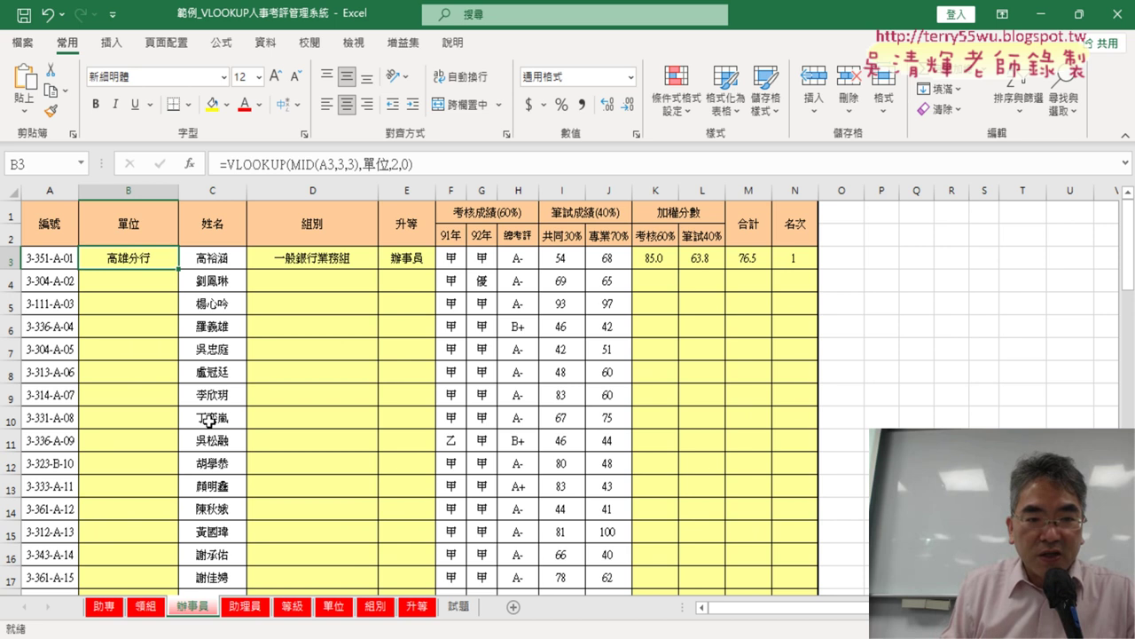
double_click(181, 268)
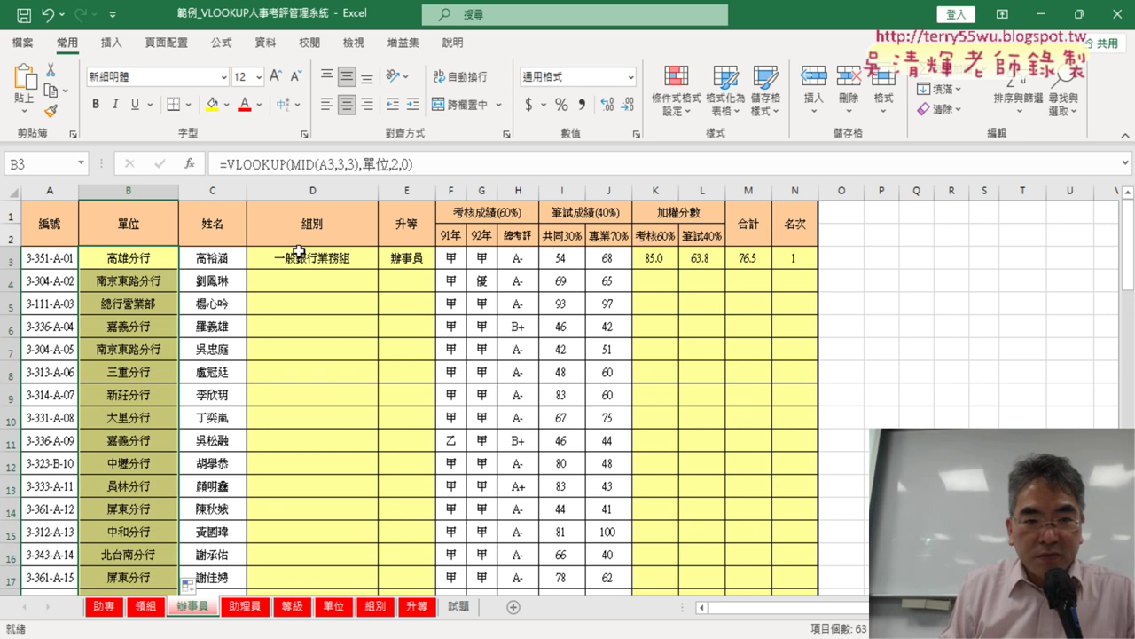
left_click(372, 262)
double_click(382, 270)
left_click(399, 257)
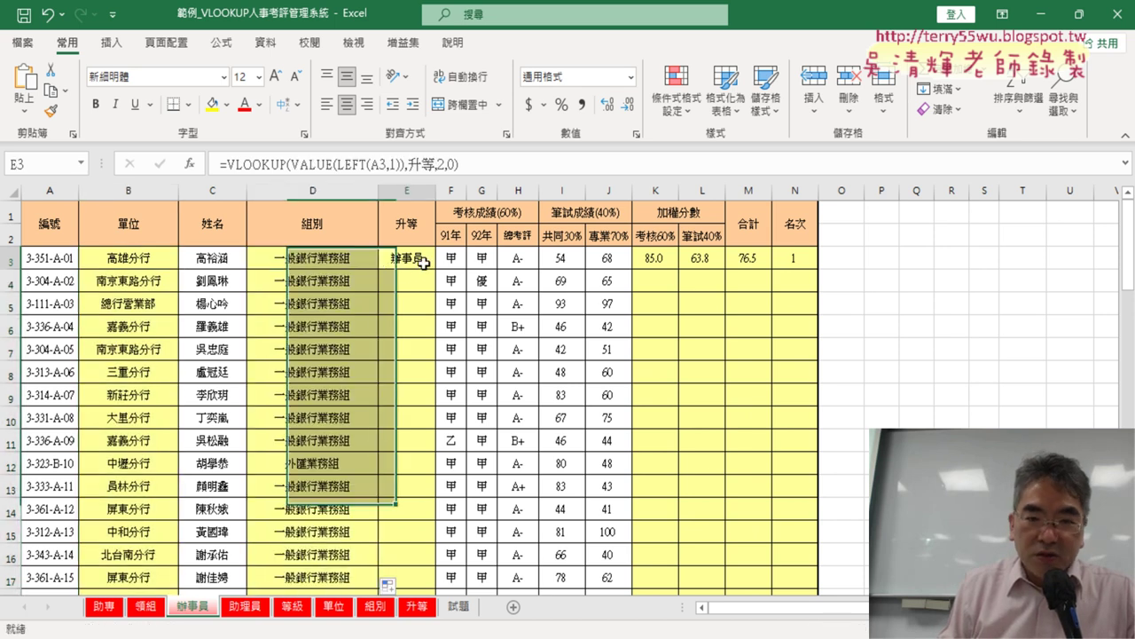
double_click(436, 270)
- Fill the 考核60%, 筆試40%, 合計 and 名次 formulas down columns K through N
left_click(658, 259)
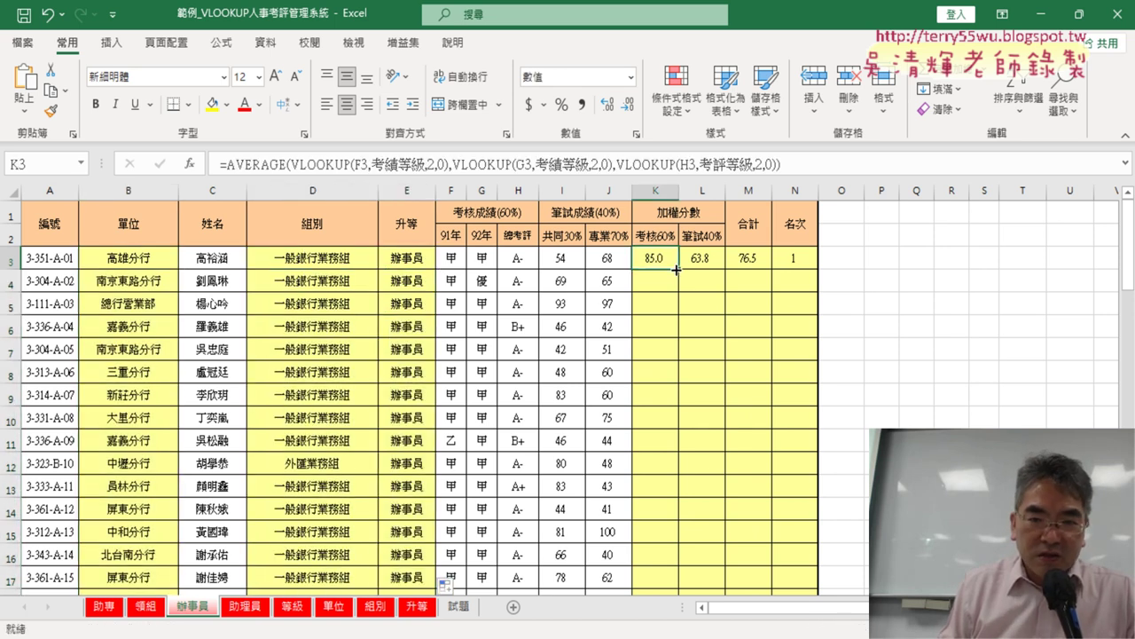
double_click(679, 270)
left_click(702, 260)
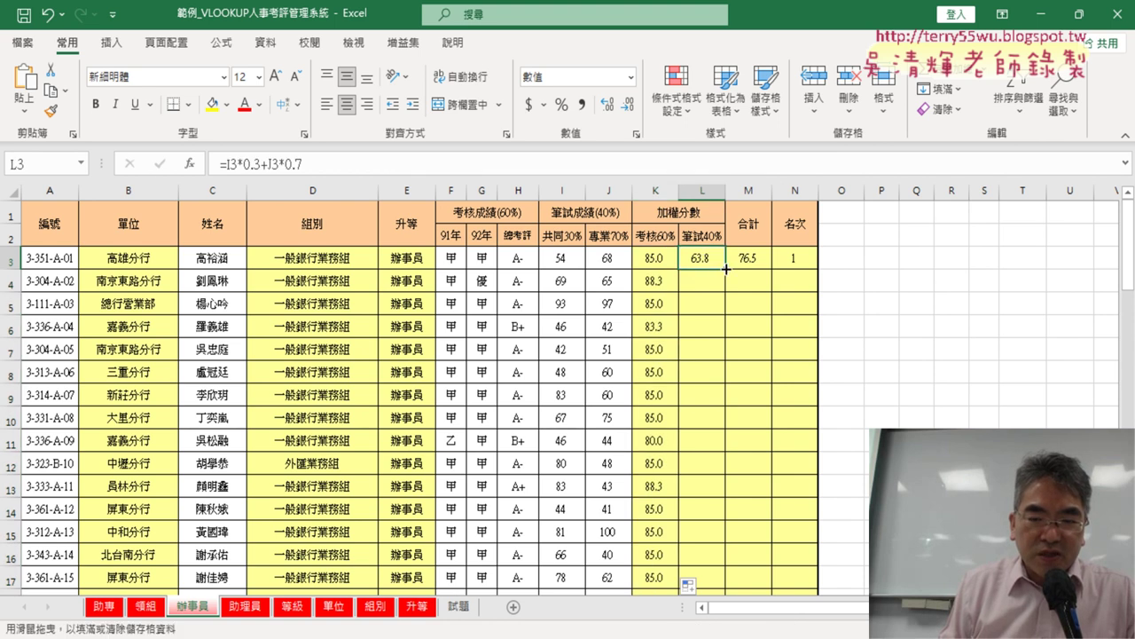
double_click(725, 269)
left_click(748, 257)
double_click(774, 269)
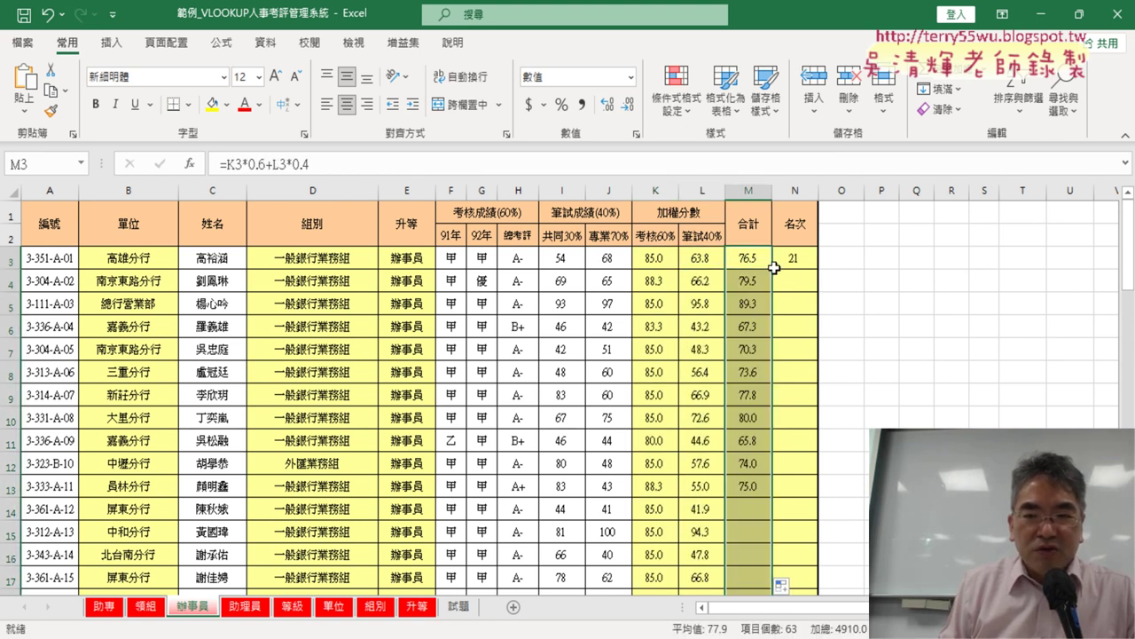
left_click(795, 258)
double_click(819, 270)
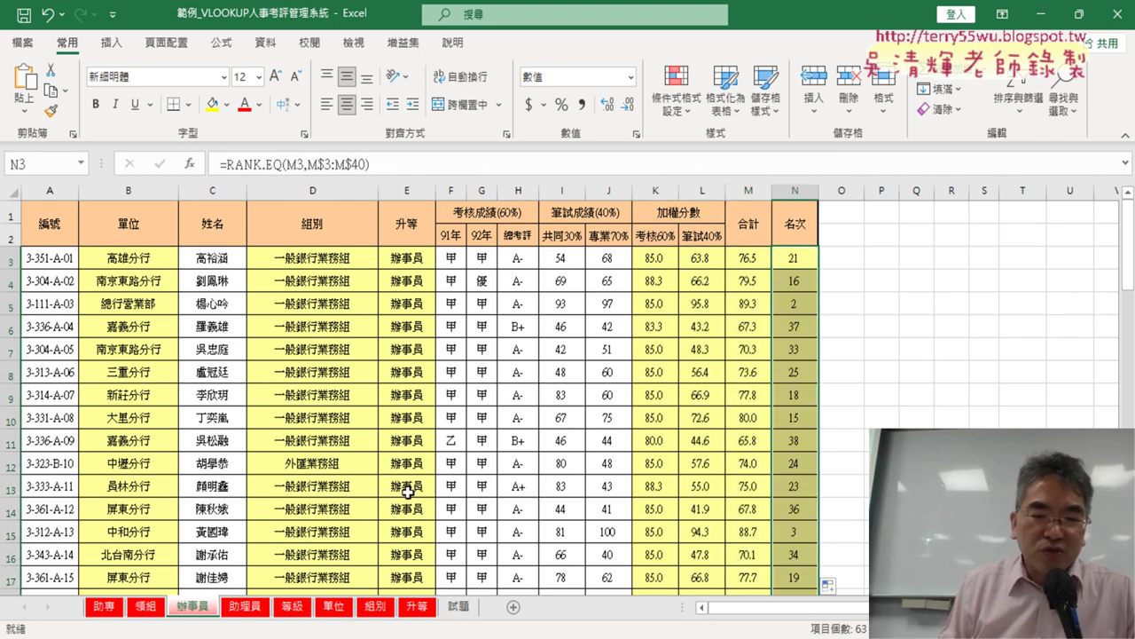
left_click(246, 608)
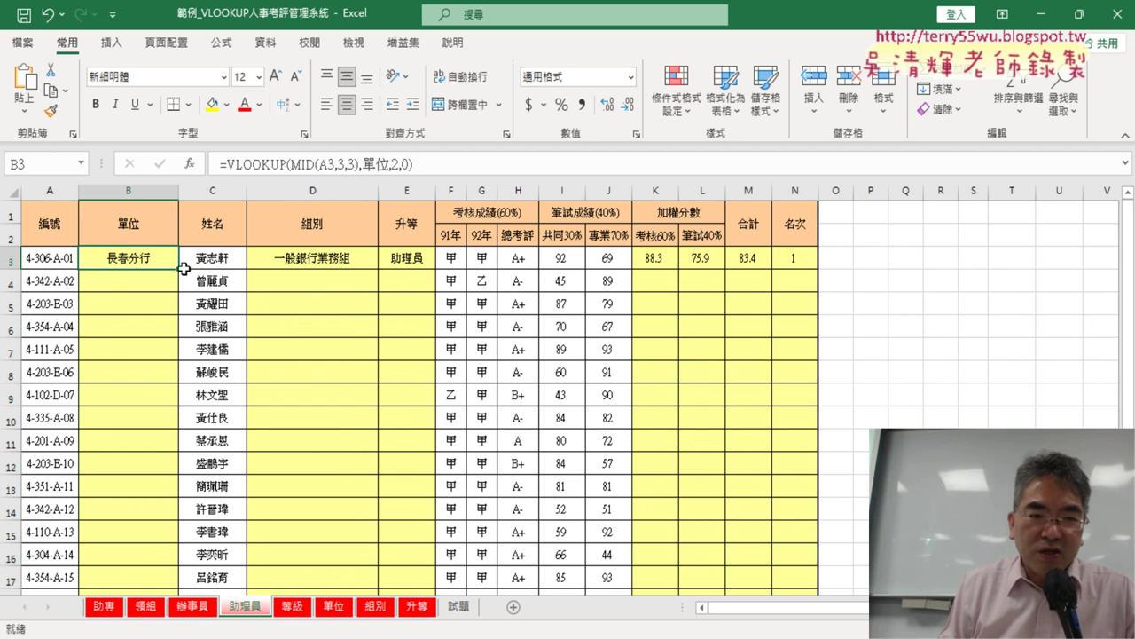
- Fill the 單位, 組別 and 升等 lookups down columns B, D and E of 助理員
double_click(180, 269)
left_click(300, 258)
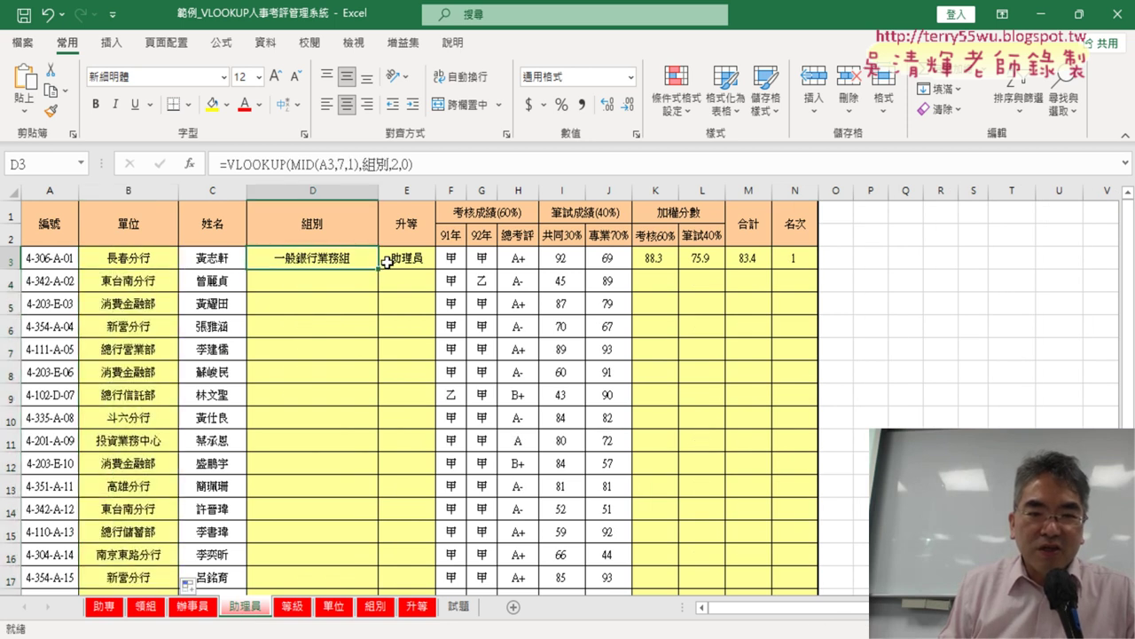
double_click(380, 269)
left_click(406, 257)
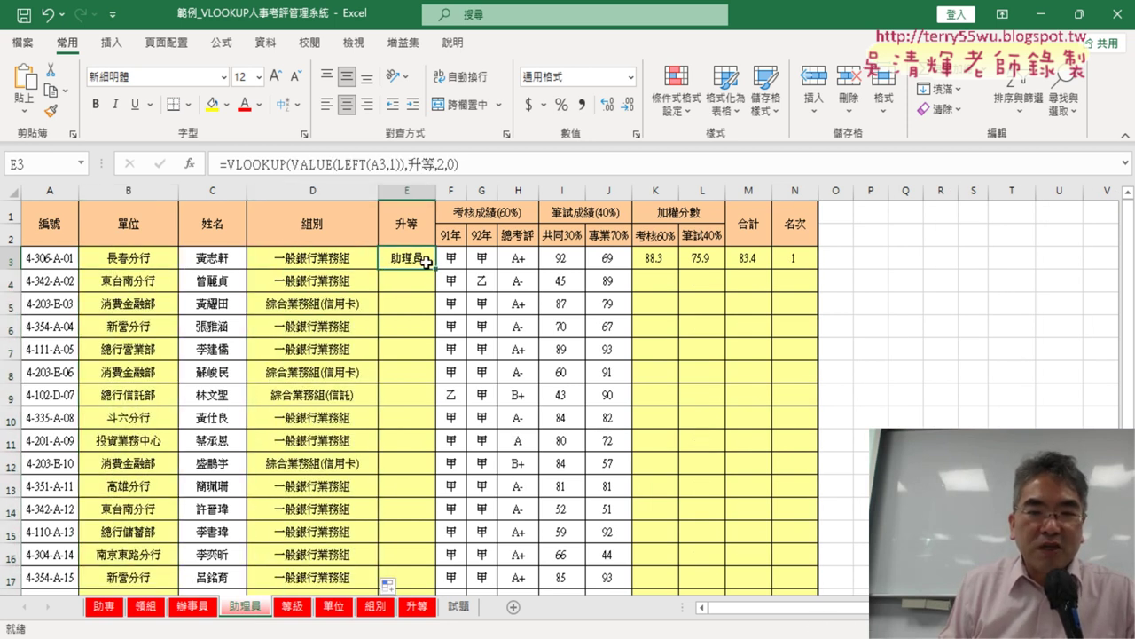
double_click(436, 269)
- Try range fills of K3:N3, D3:E3 and B3:E3, undoing the ones that went wrong
left_click(662, 259)
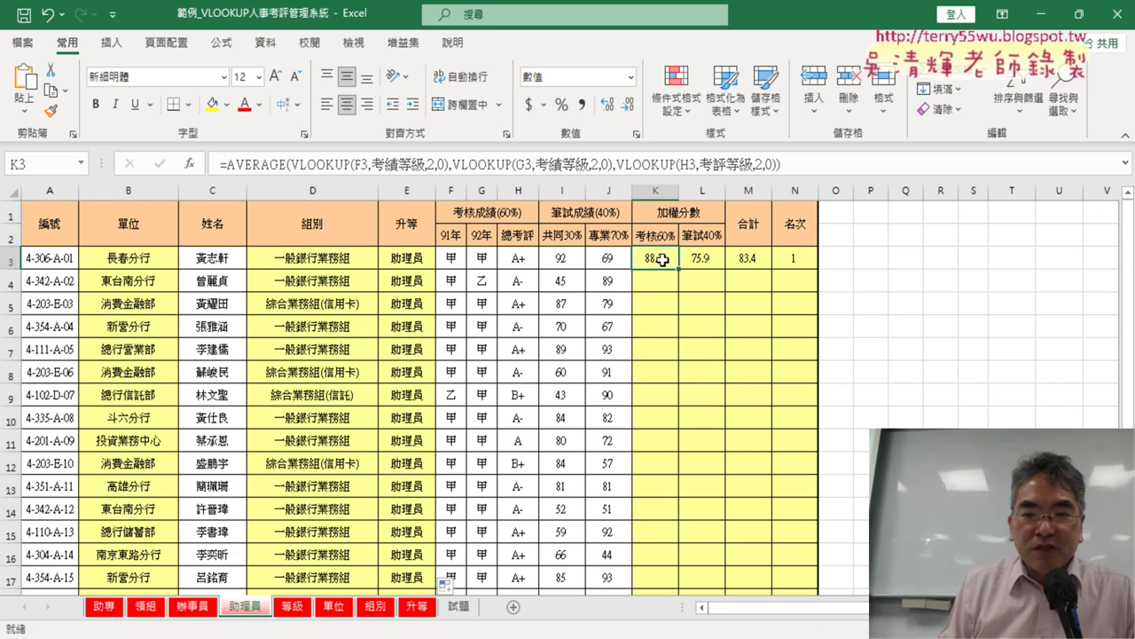
left_click_drag(662, 260, 794, 258)
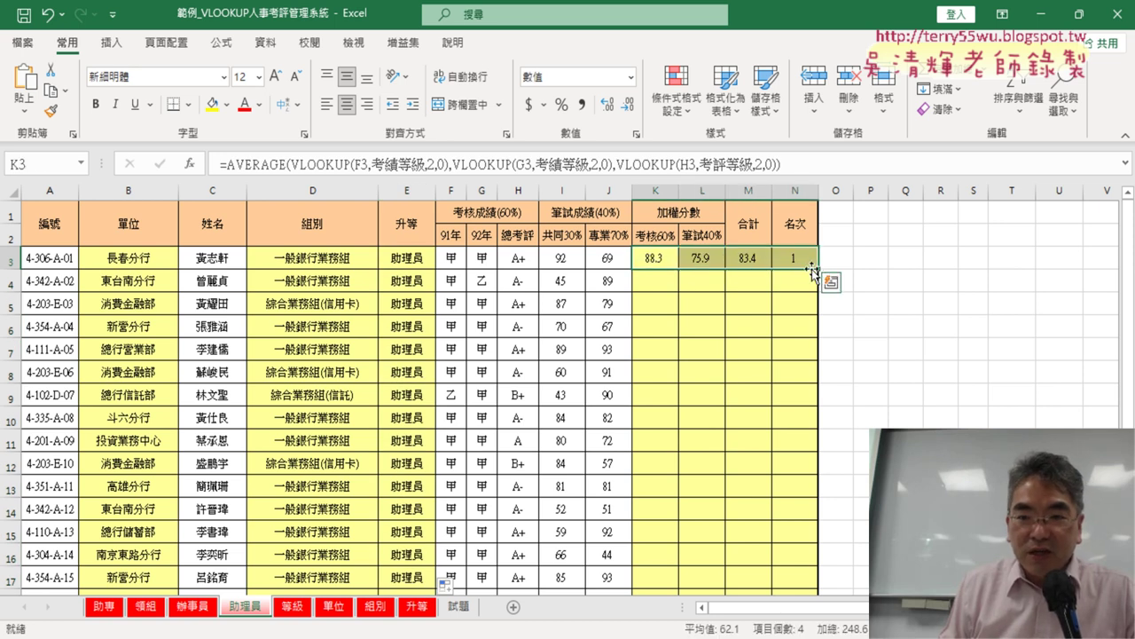
double_click(820, 267)
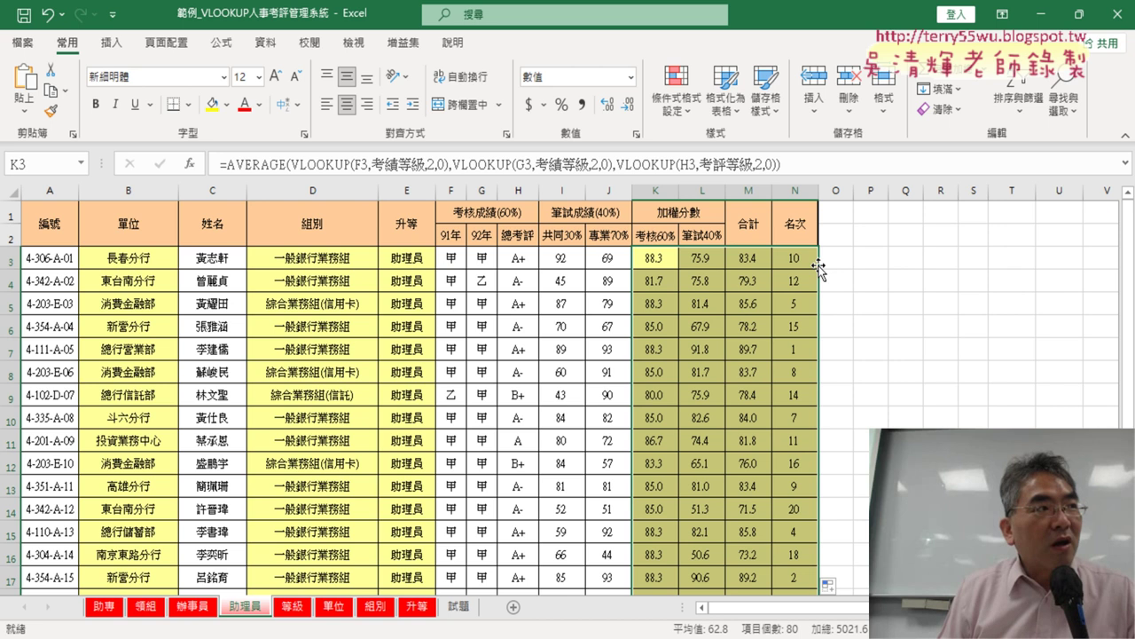
key("ctrl+z")
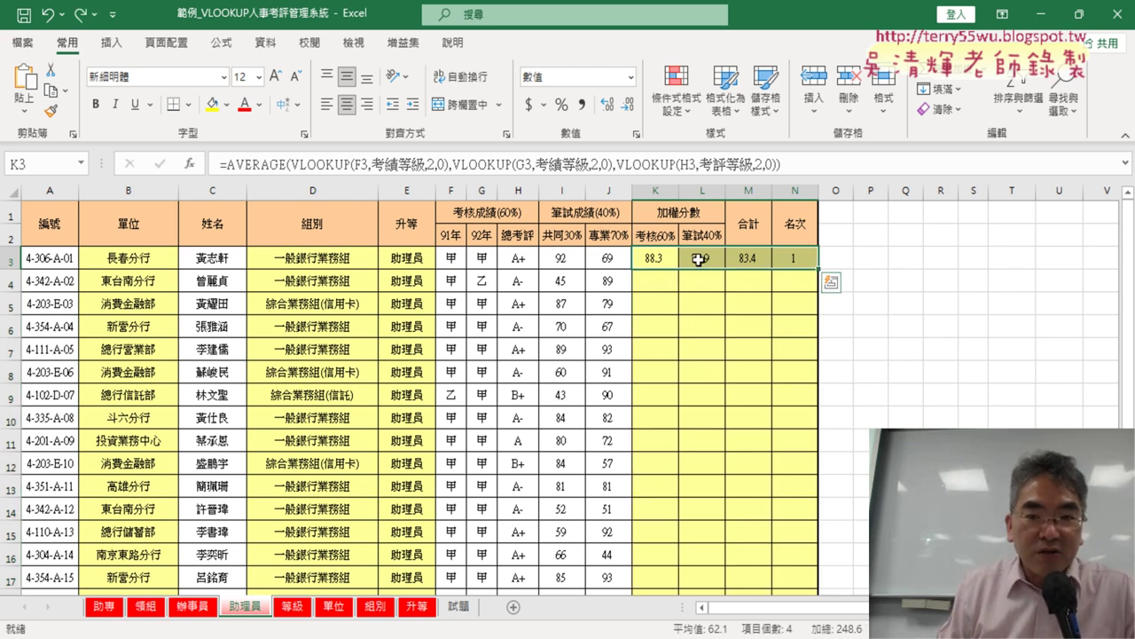
left_click_drag(315, 264, 392, 263)
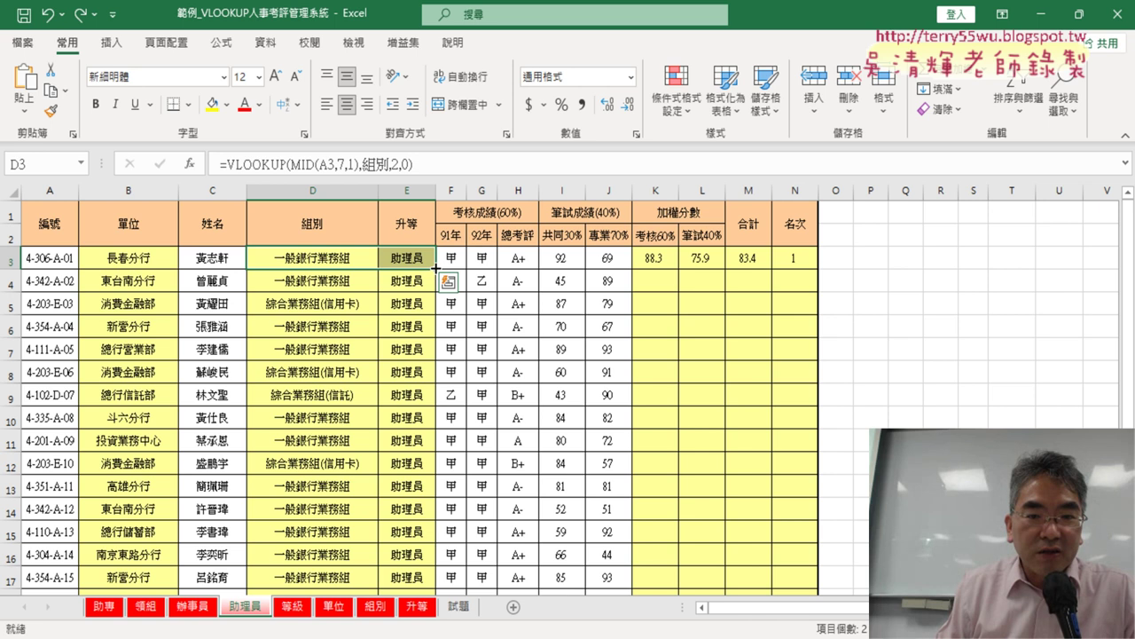
double_click(435, 267)
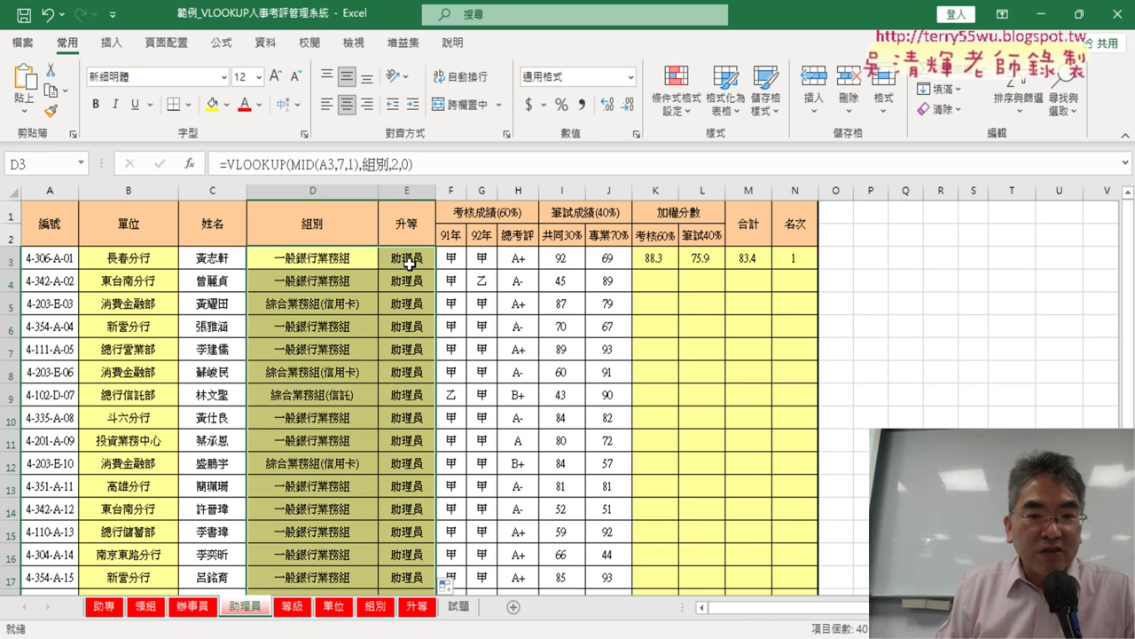
left_click_drag(103, 258, 429, 268)
double_click(437, 269)
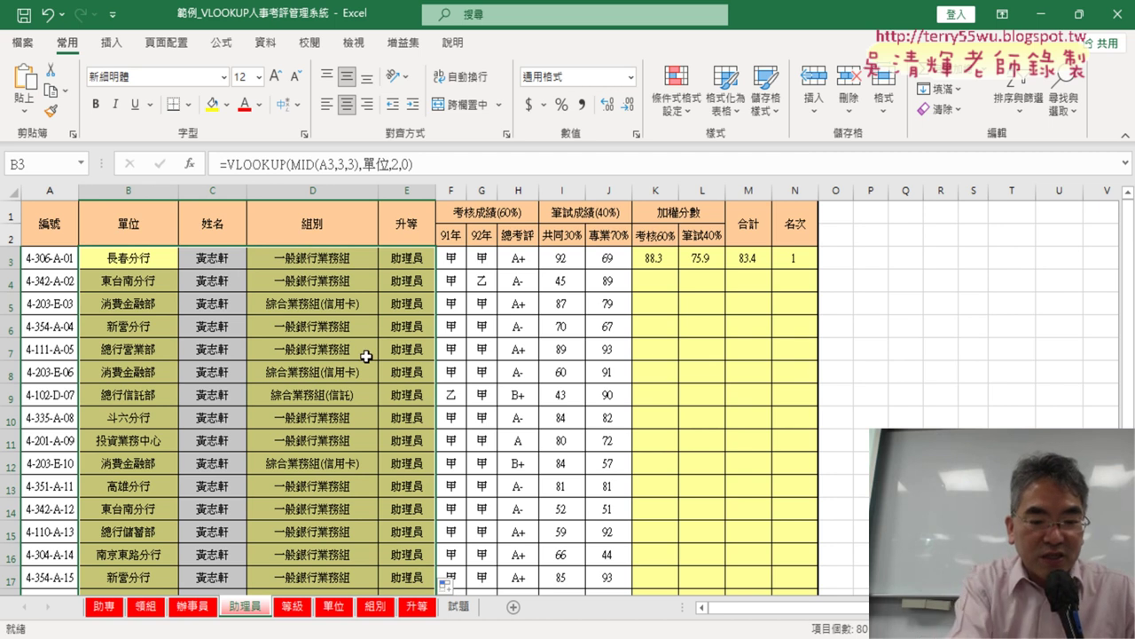
key("ctrl+z")
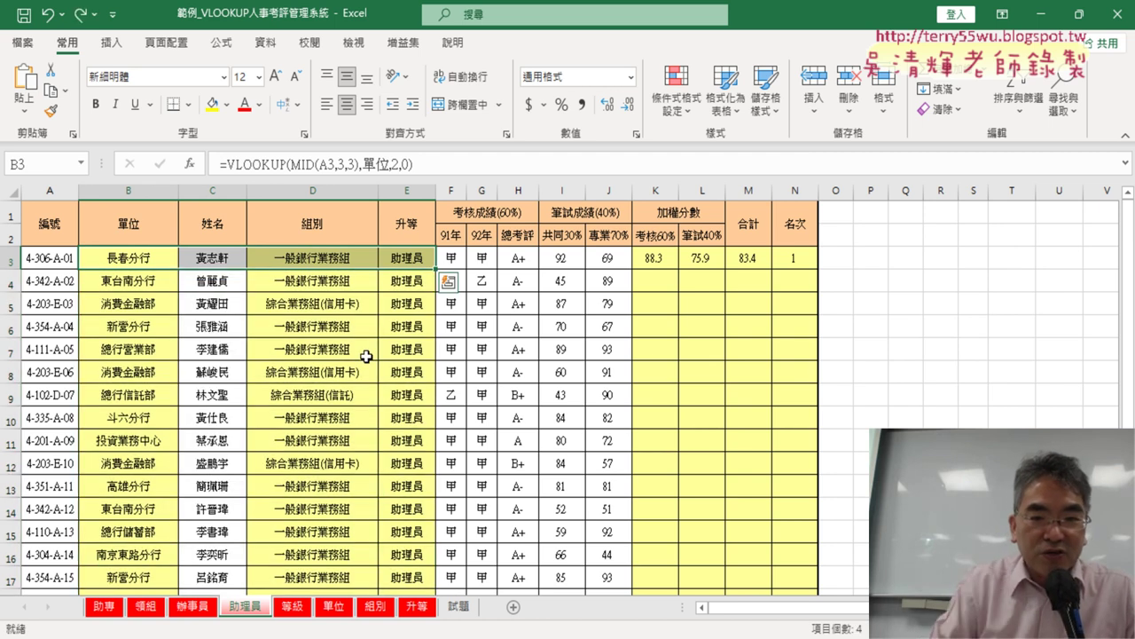
- Fill the K3:N3 weighted score, 合計 and 名次 formulas down every row
left_click(123, 259)
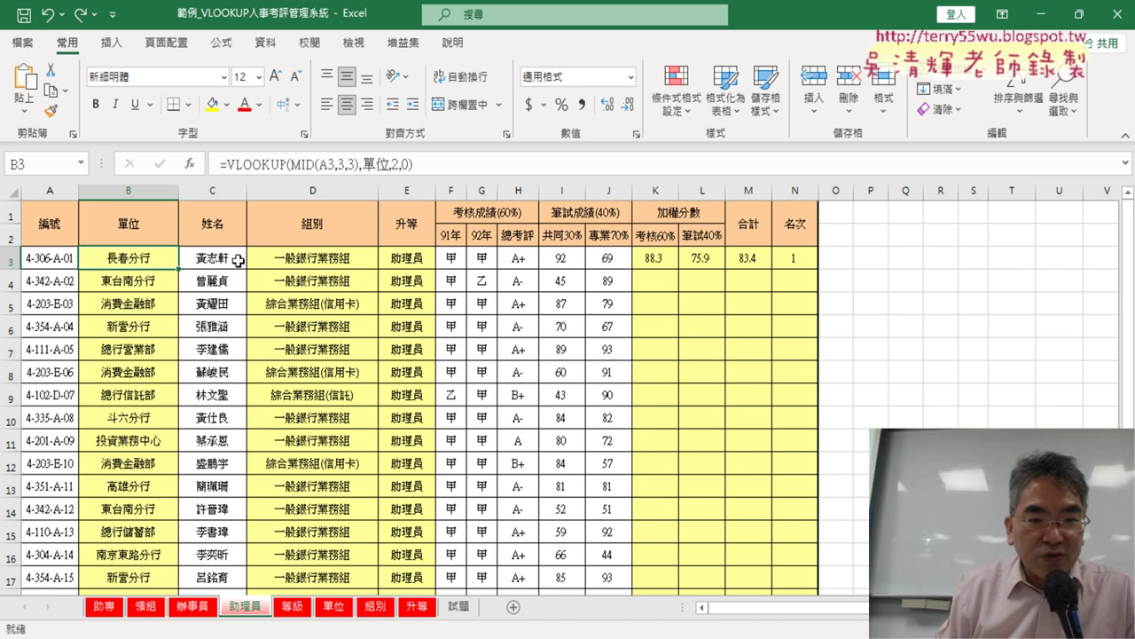
left_click_drag(284, 259, 406, 258)
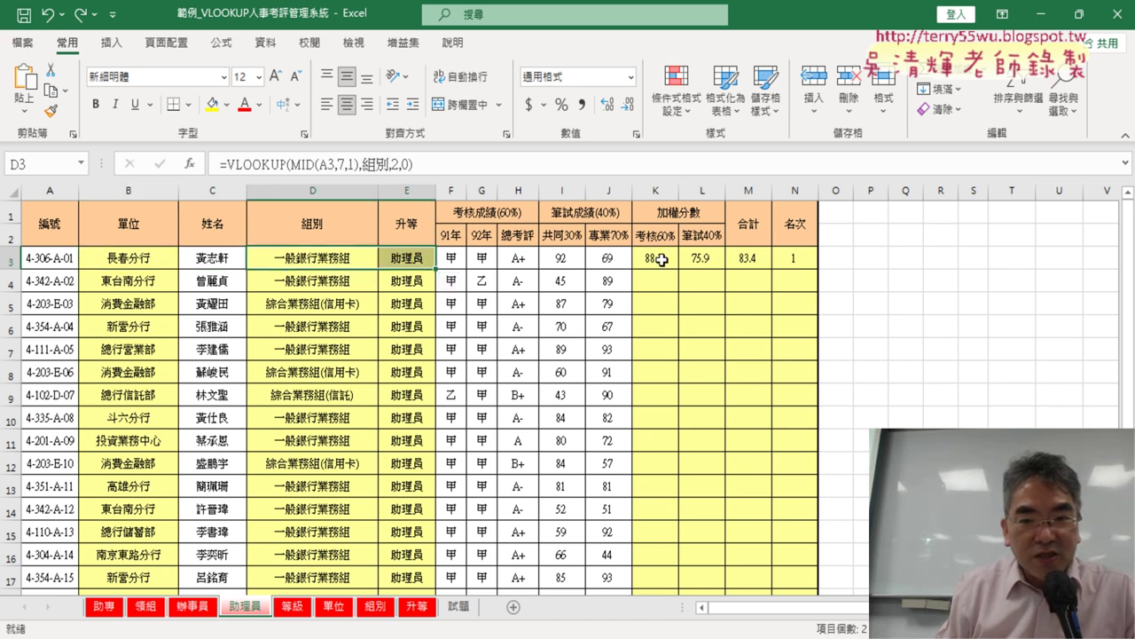
left_click_drag(662, 259, 794, 259)
double_click(816, 269)
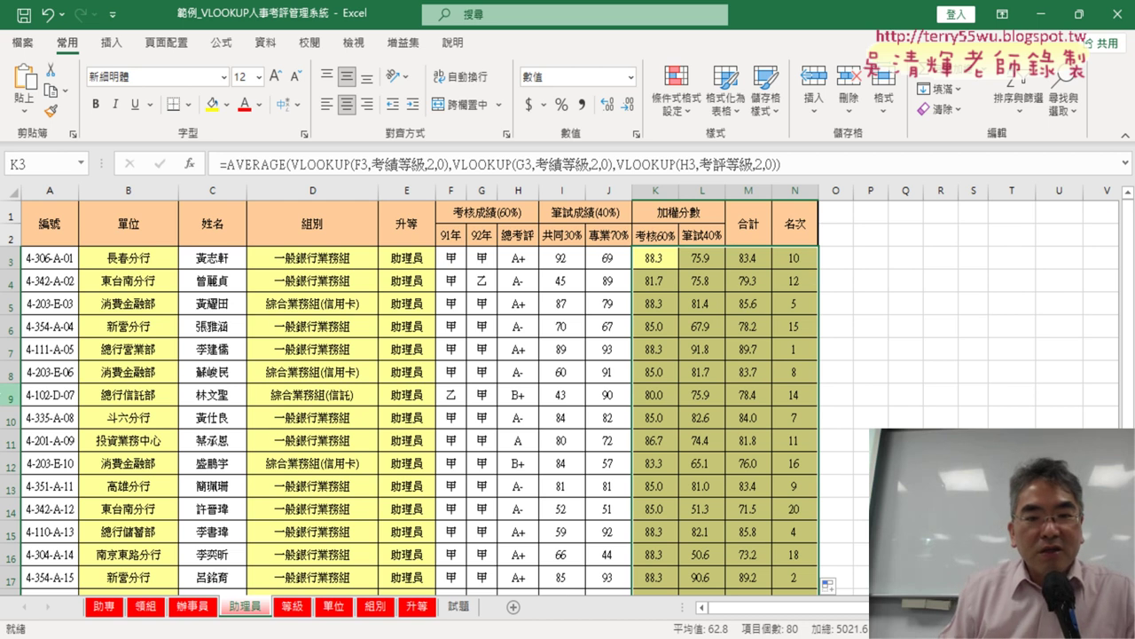
scroll(36, 390, "down", 4)
scroll(553, 364, "up", 2)
scroll(553, 367, "up", 2)
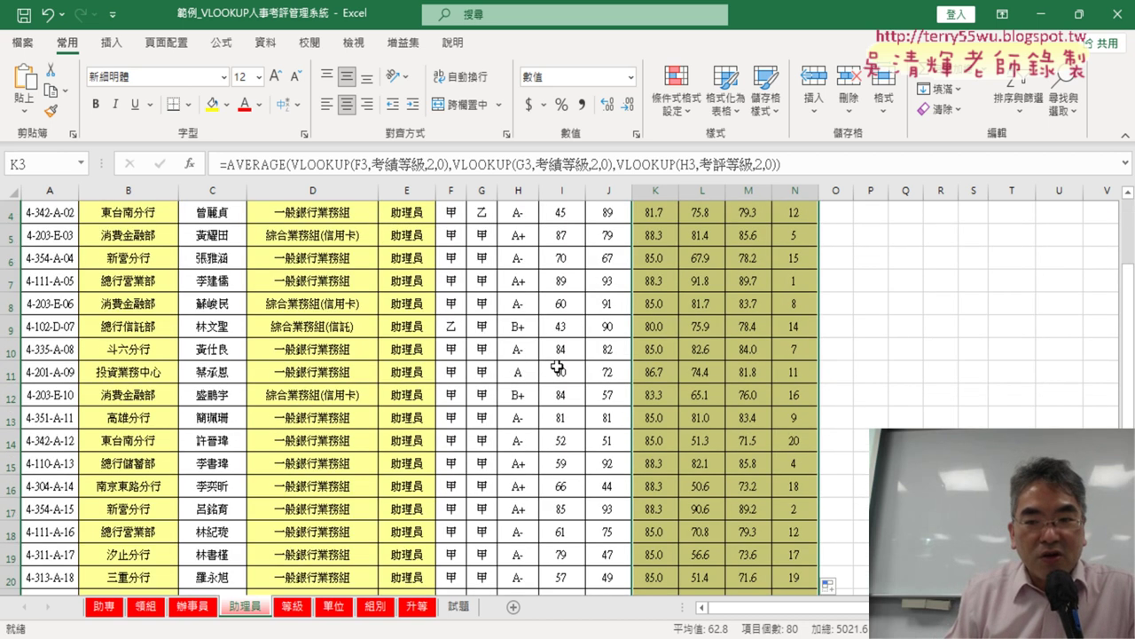
scroll(554, 369, "up", 1)
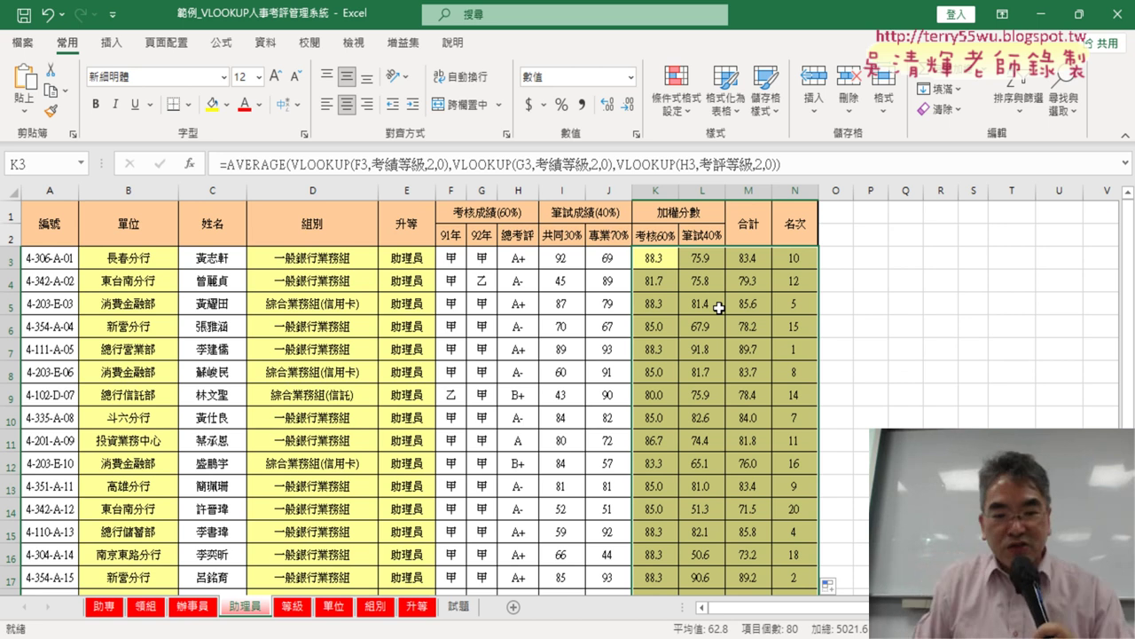
- On 助專, inspect the D3, E3, K3, L3, M3 and N3 formulas
left_click(113, 608)
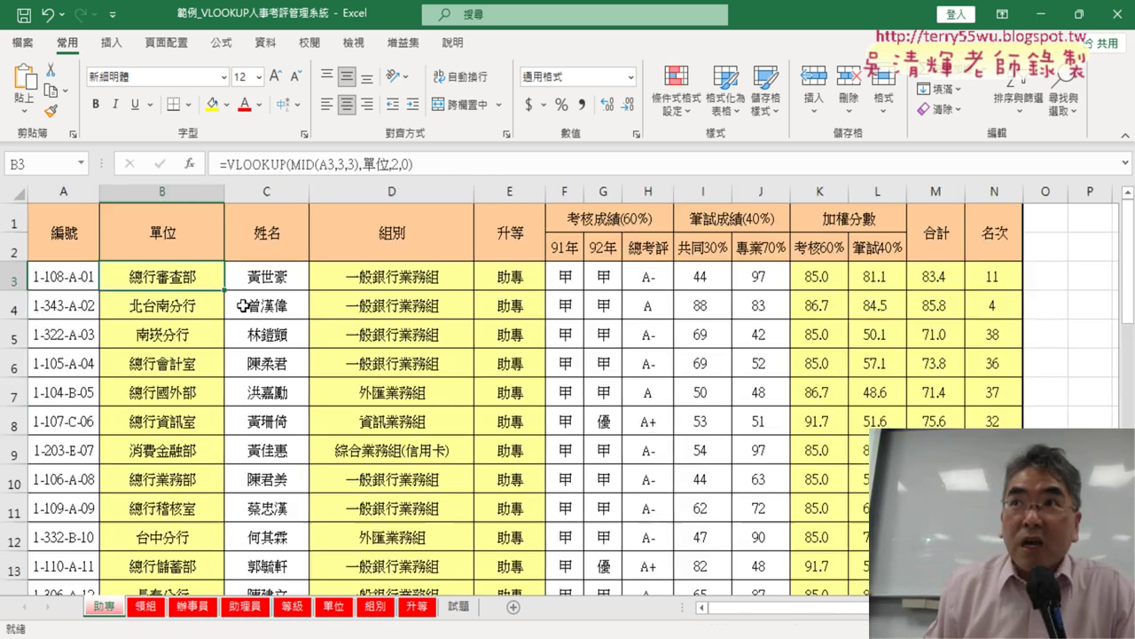
left_click(401, 282)
left_click(536, 285)
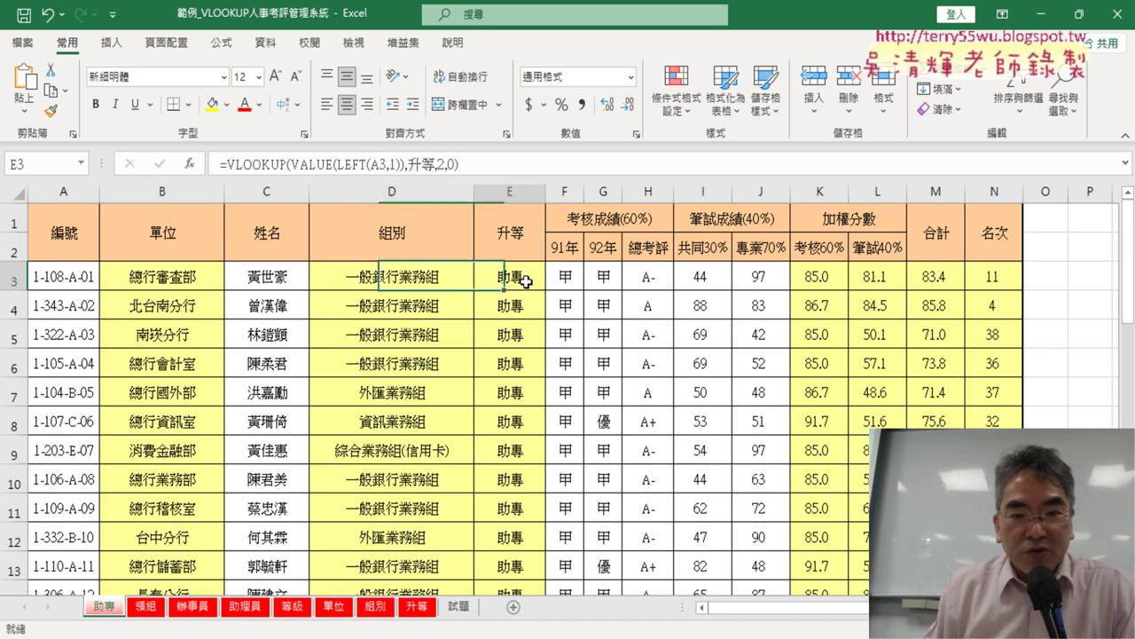
left_click(816, 279)
left_click(880, 277)
left_click(927, 278)
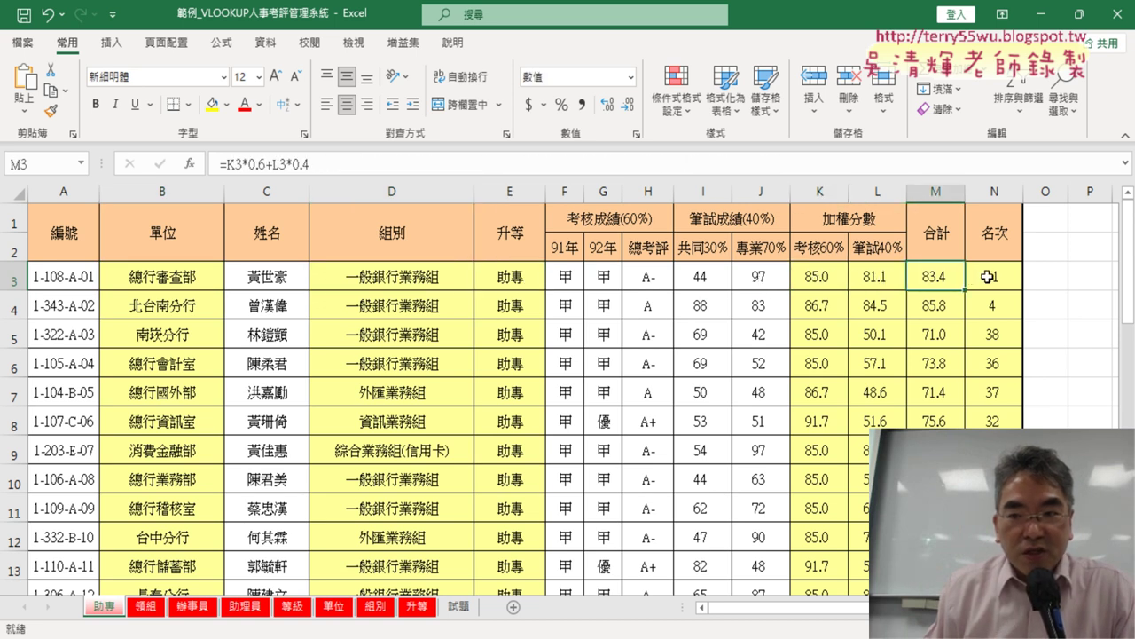
left_click(988, 277)
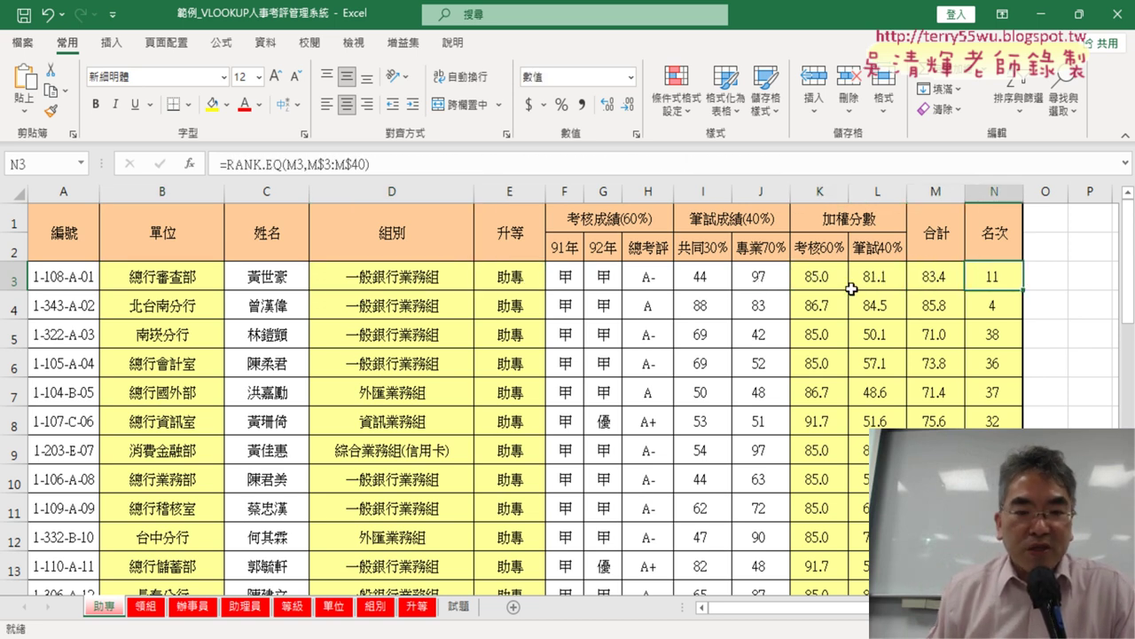
- Group the four staff sheets again and re-confirm the B3 單位 formula
left_click(253, 608, "shift")
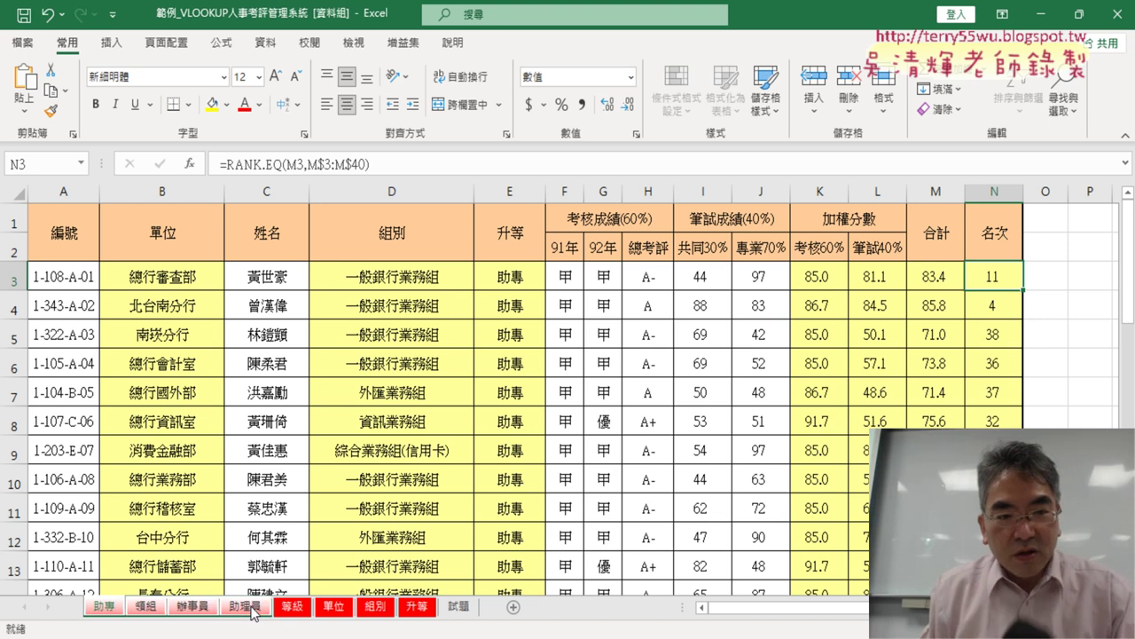
left_click(162, 276)
left_click(231, 164)
left_click(160, 164)
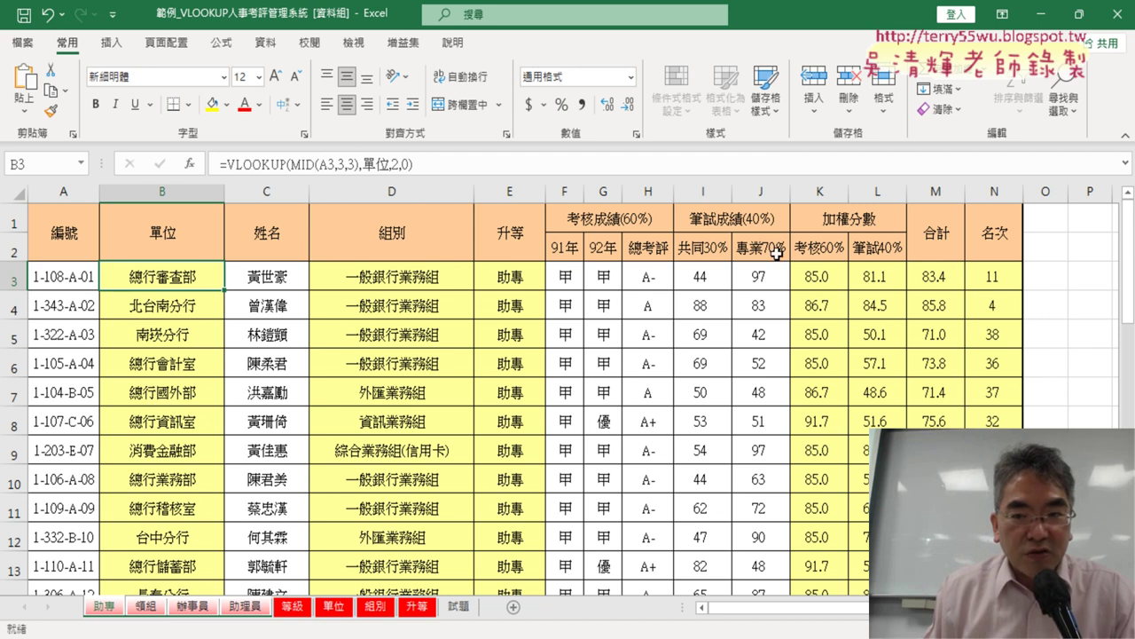
- Review the 等級, 領組 and 助專 sheets, then select the 名次 column N on 辦事員
left_click(292, 607)
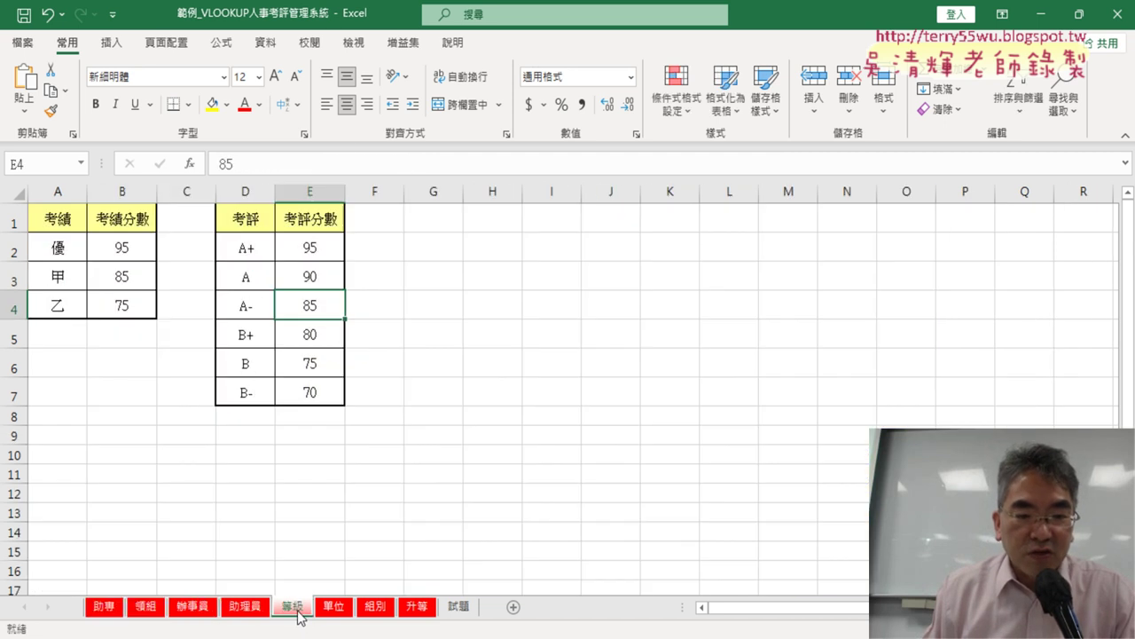
left_click(158, 609)
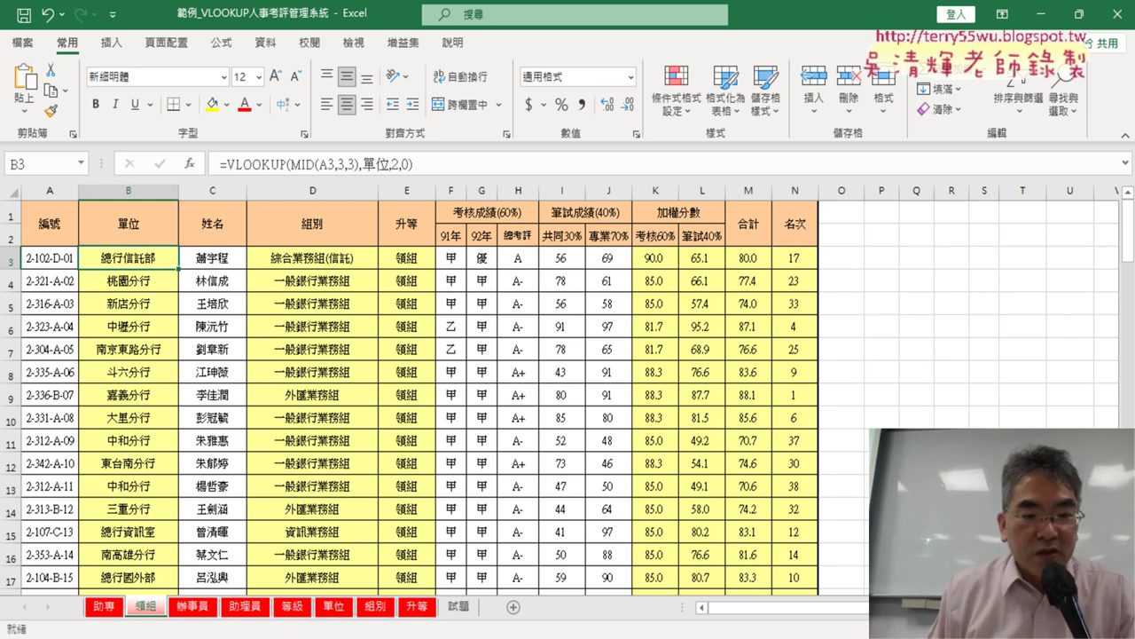
left_click(116, 608)
left_click(146, 606)
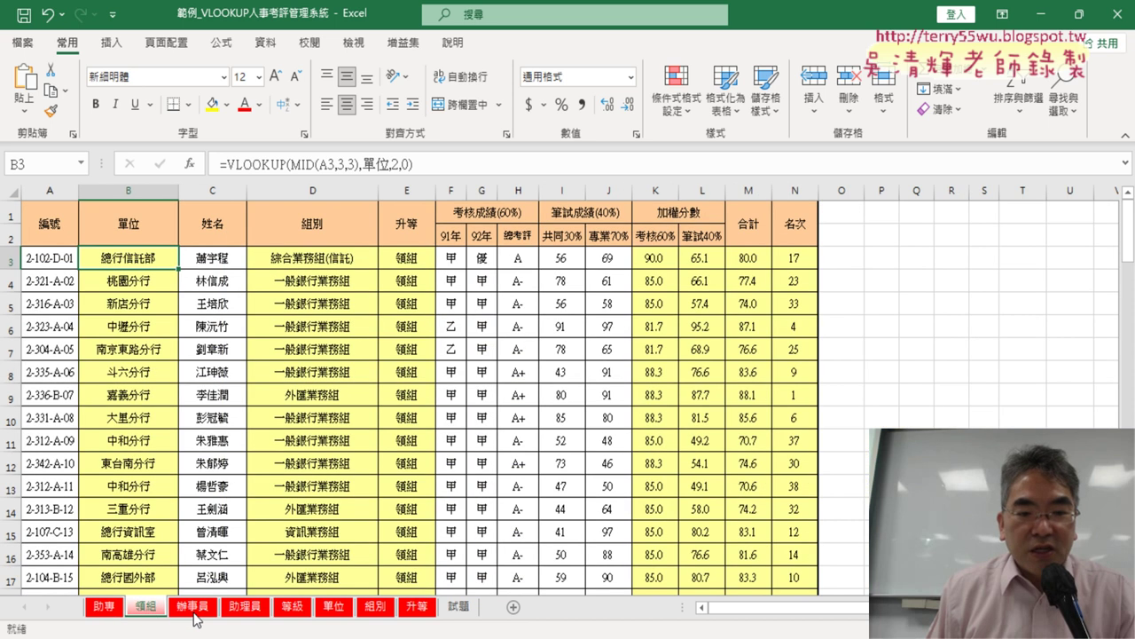
left_click(193, 609)
left_click(796, 191)
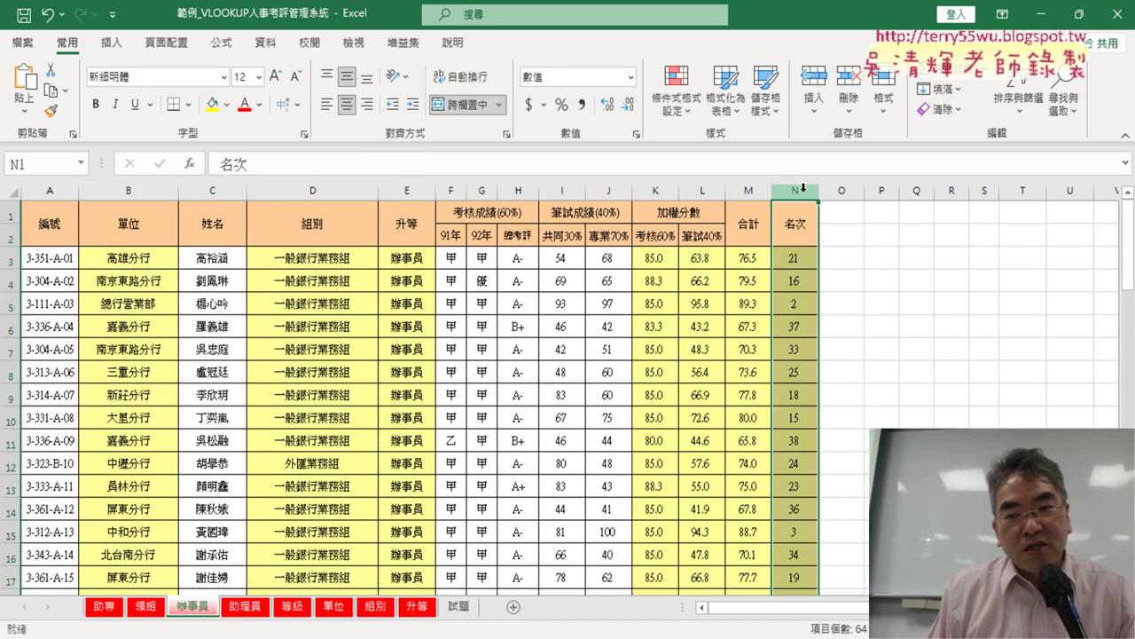